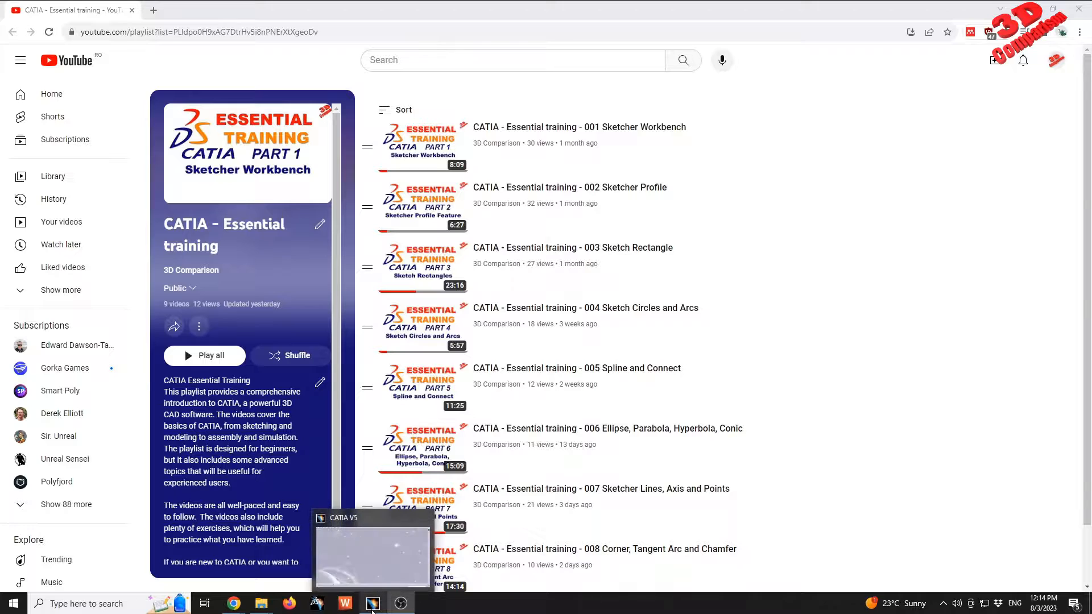
# Switch to CATIA V5, create a new part in Part Design, and open a sketch on the xy plane.
pyautogui.click(372, 603)
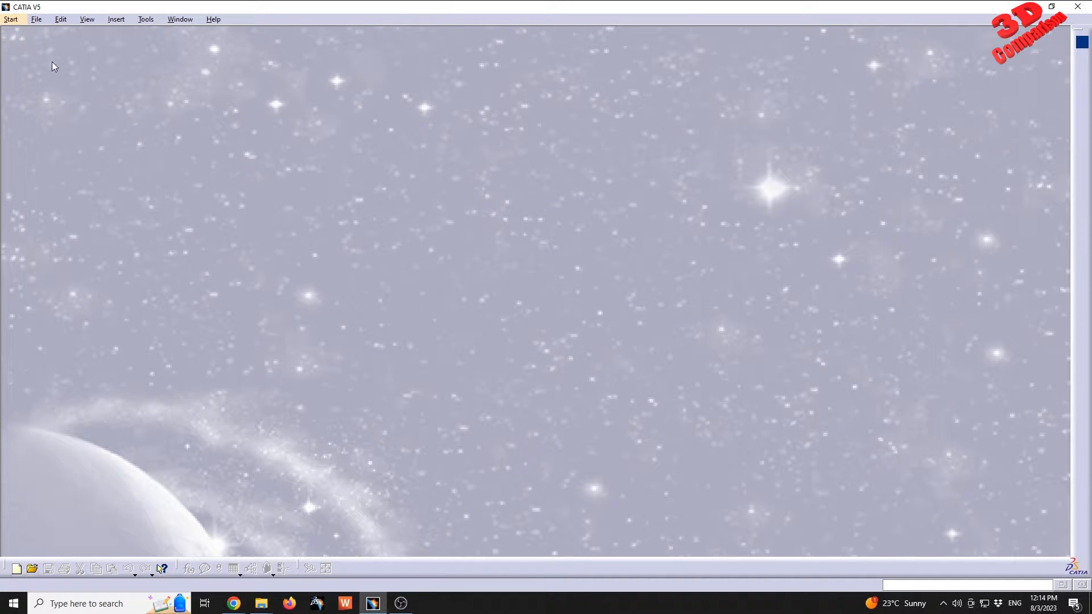
pyautogui.click(17, 19)
pyautogui.moveTo(103, 46)
pyautogui.click(175, 48)
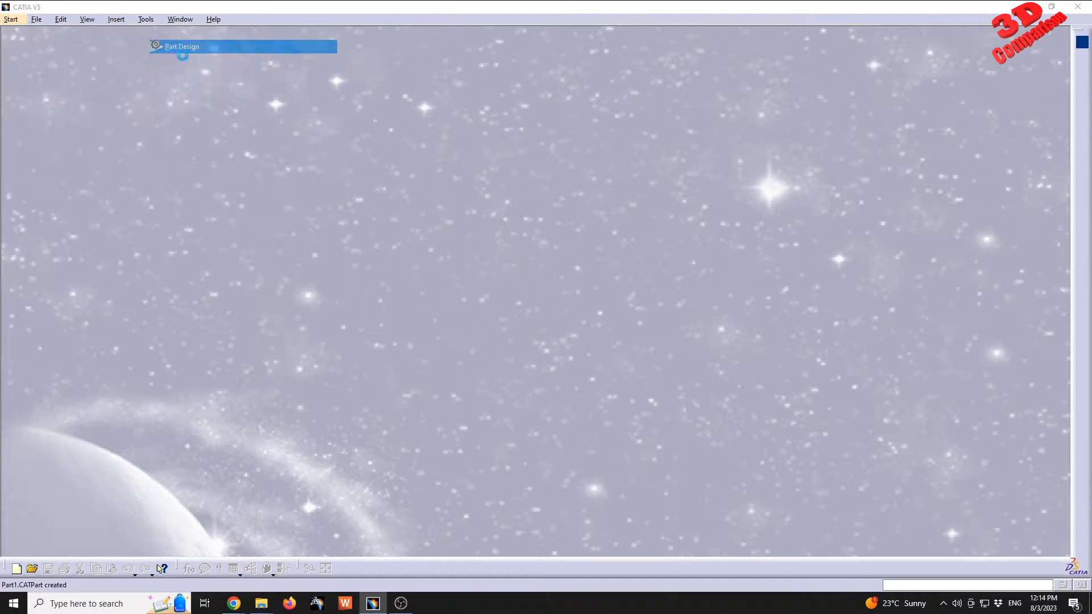
pyautogui.press('Return')
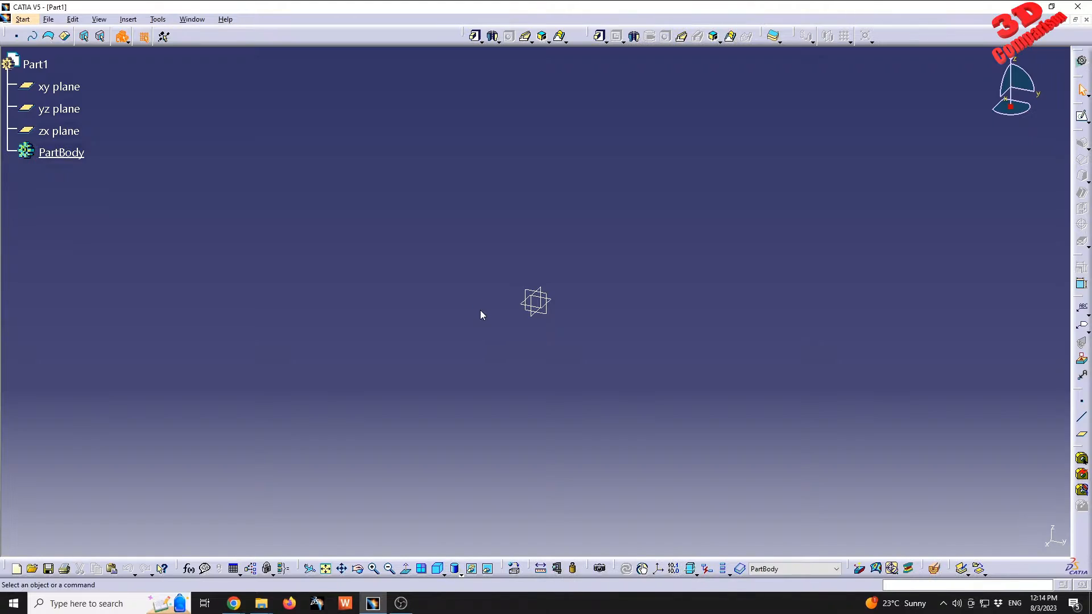
pyautogui.click(548, 303)
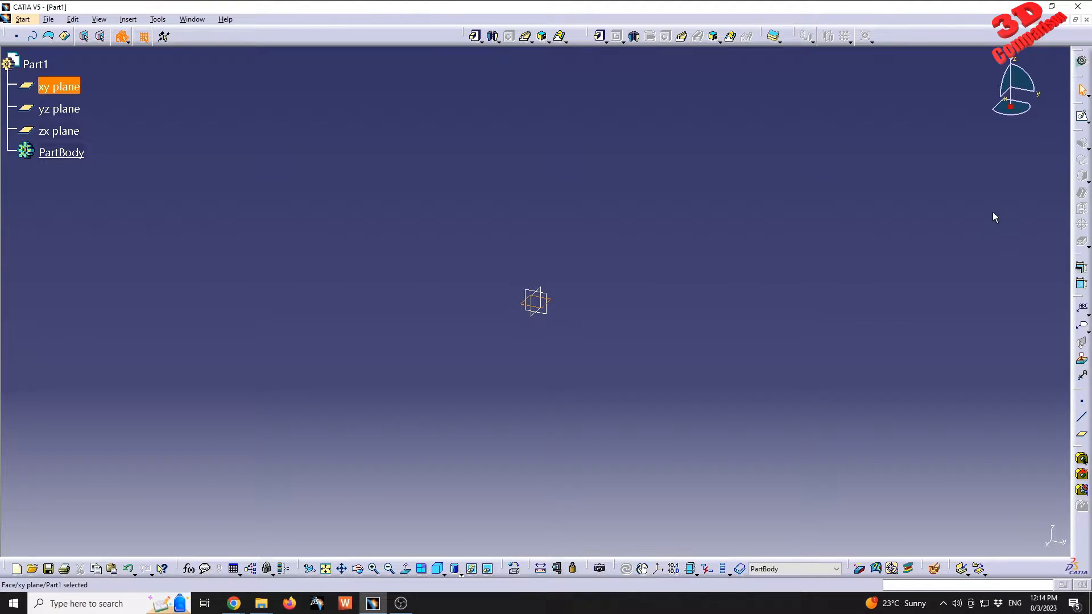
pyautogui.click(1082, 116)
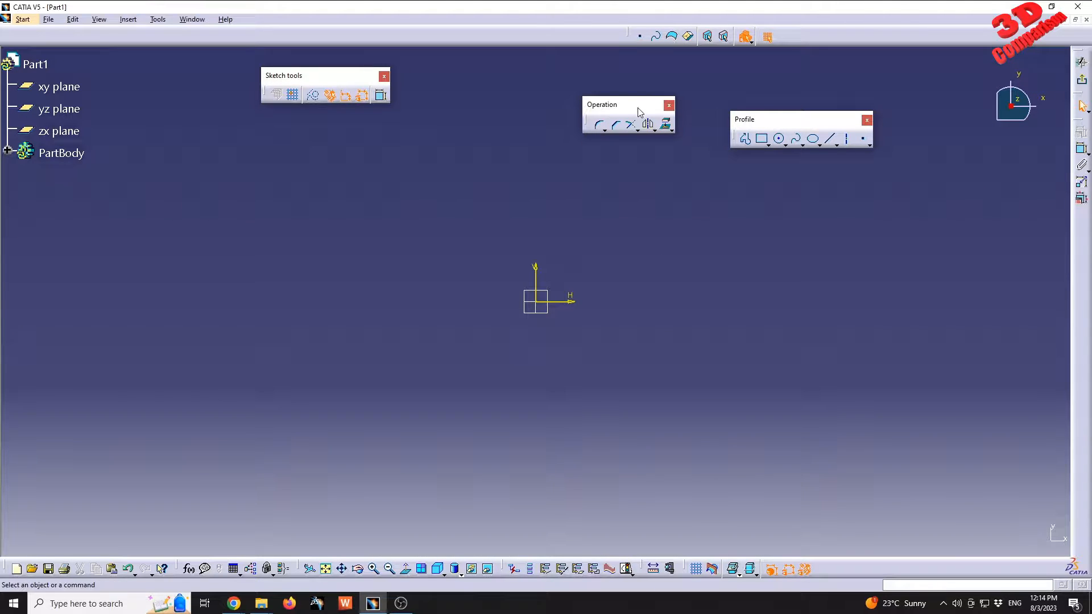
pyautogui.click(655, 130)
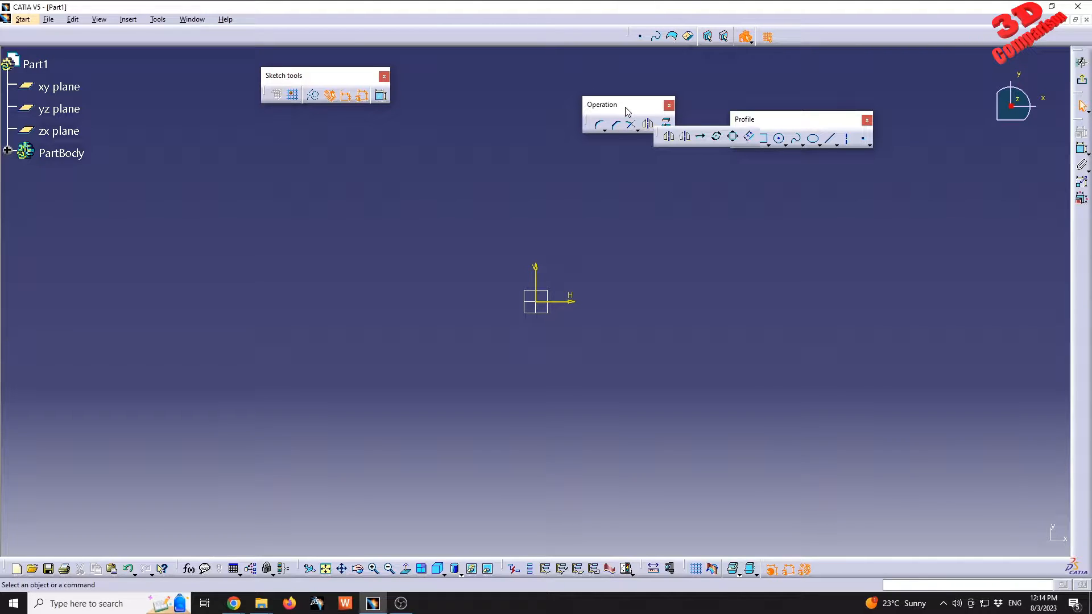
pyautogui.click(128, 19)
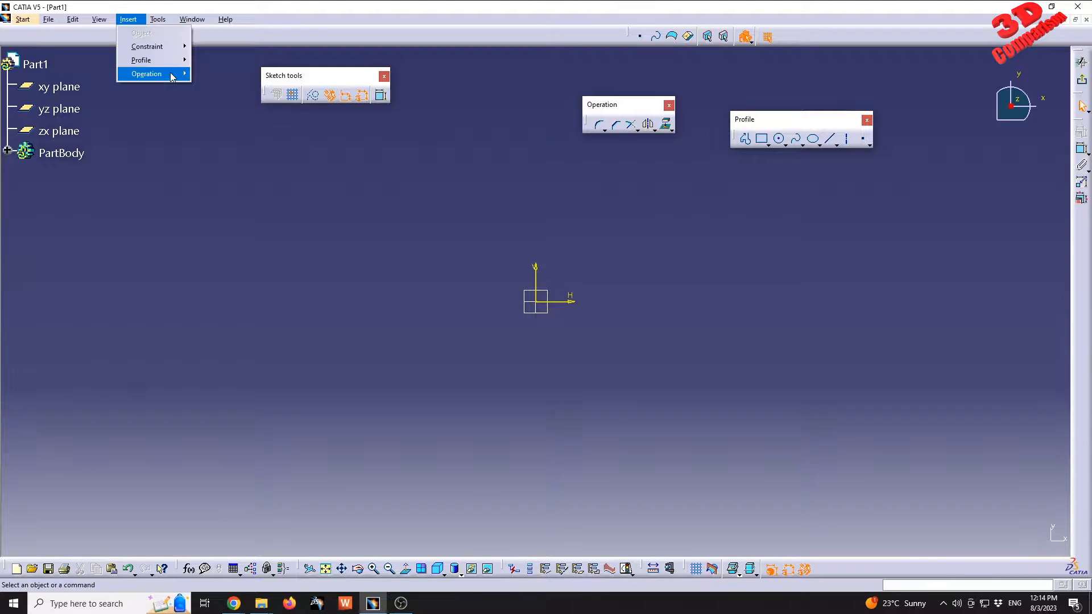
pyautogui.moveTo(165, 73)
pyautogui.moveTo(250, 115)
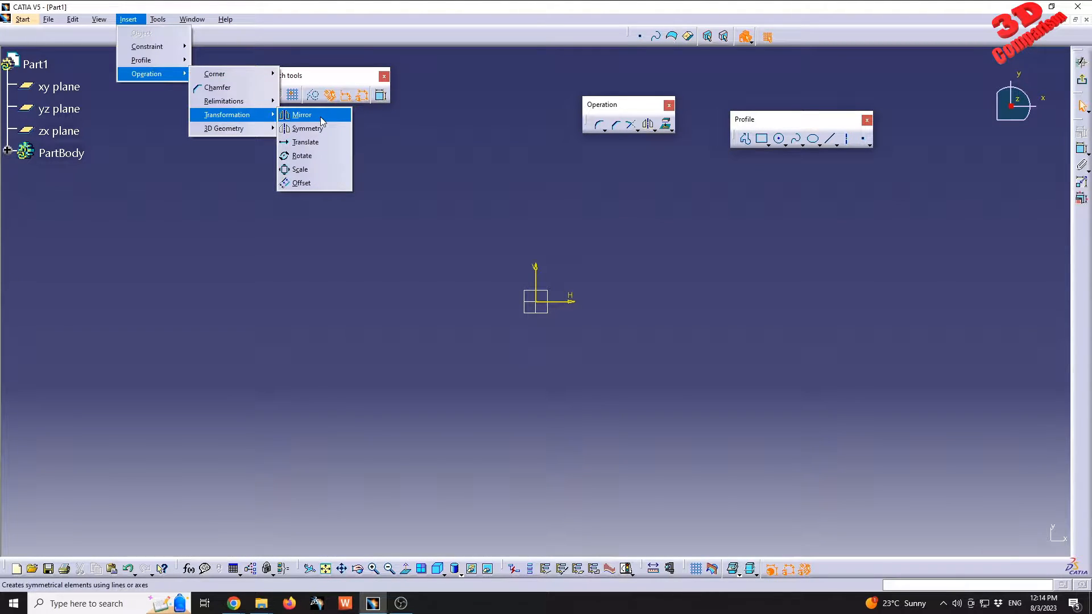
pyautogui.click(509, 202)
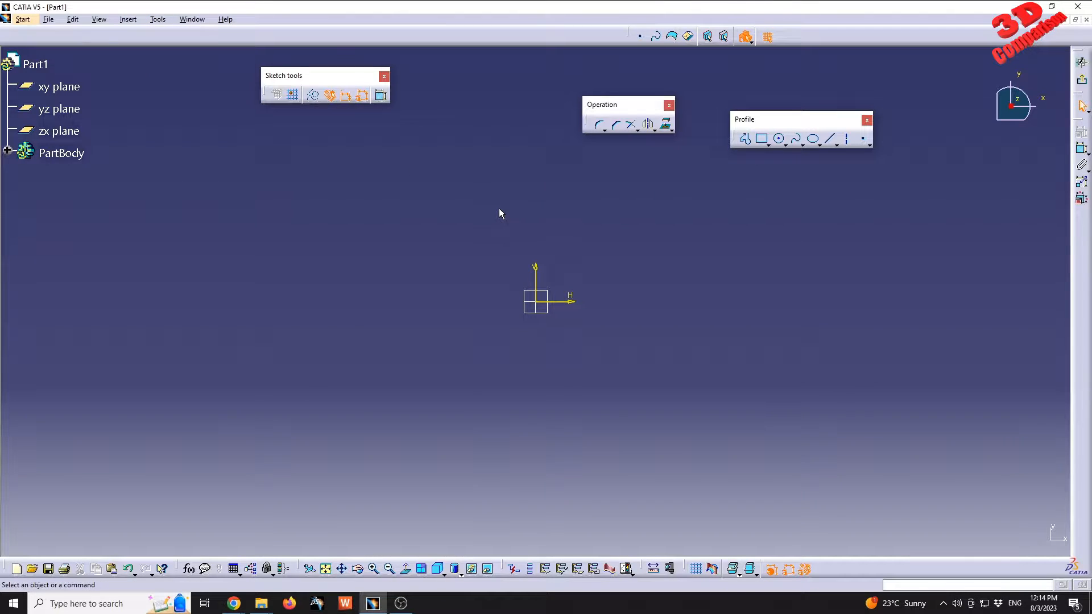
# Sketch a circle of about 14 mm radius up and right of the origin, and a rectangle about 21 by 14 mm beside it.
pyautogui.click(779, 139)
pyautogui.click(677, 210)
pyautogui.click(699, 195)
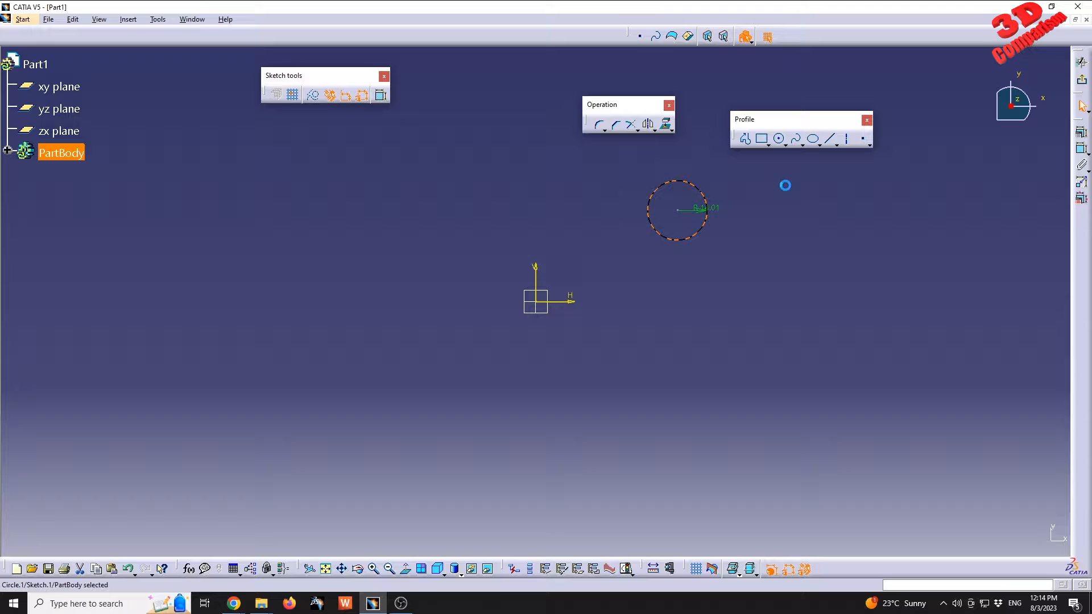
pyautogui.click(763, 138)
pyautogui.click(791, 238)
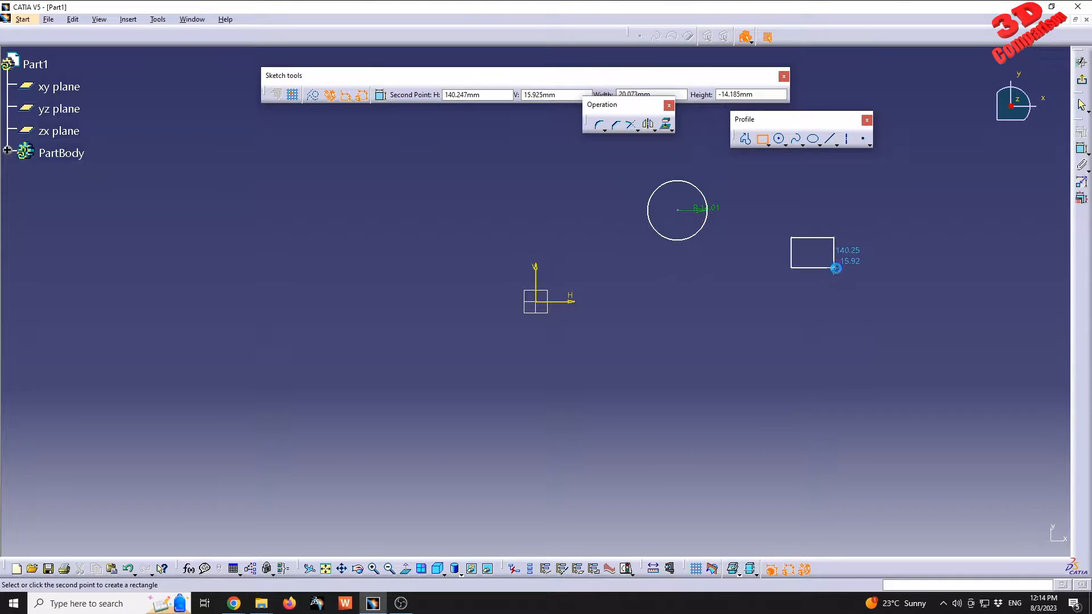
pyautogui.click(836, 268)
pyautogui.click(814, 139)
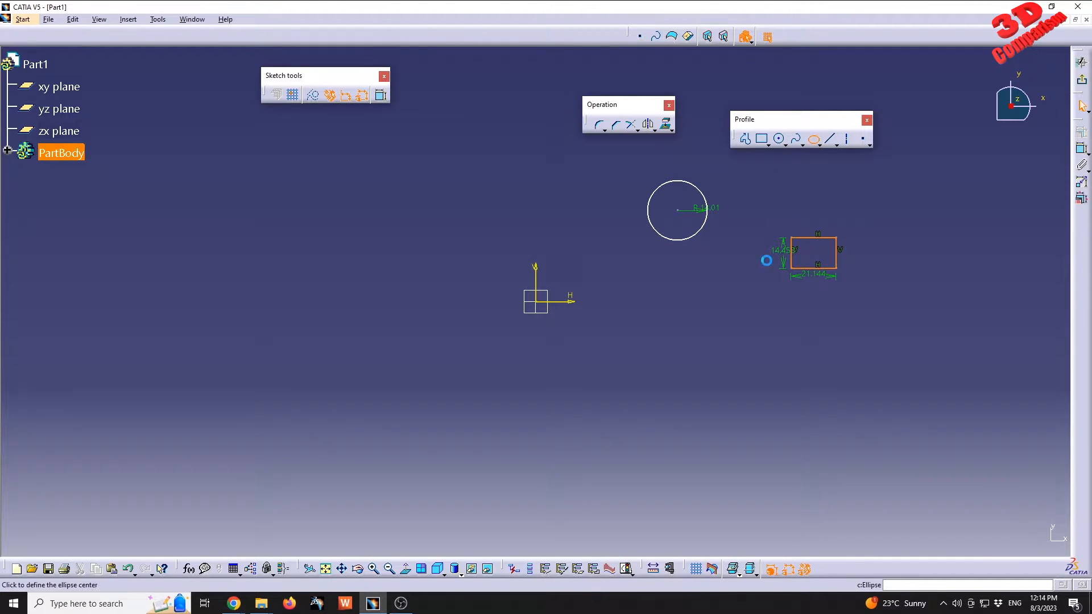
pyautogui.click(714, 321)
pyautogui.click(712, 367)
pyautogui.press('Escape')
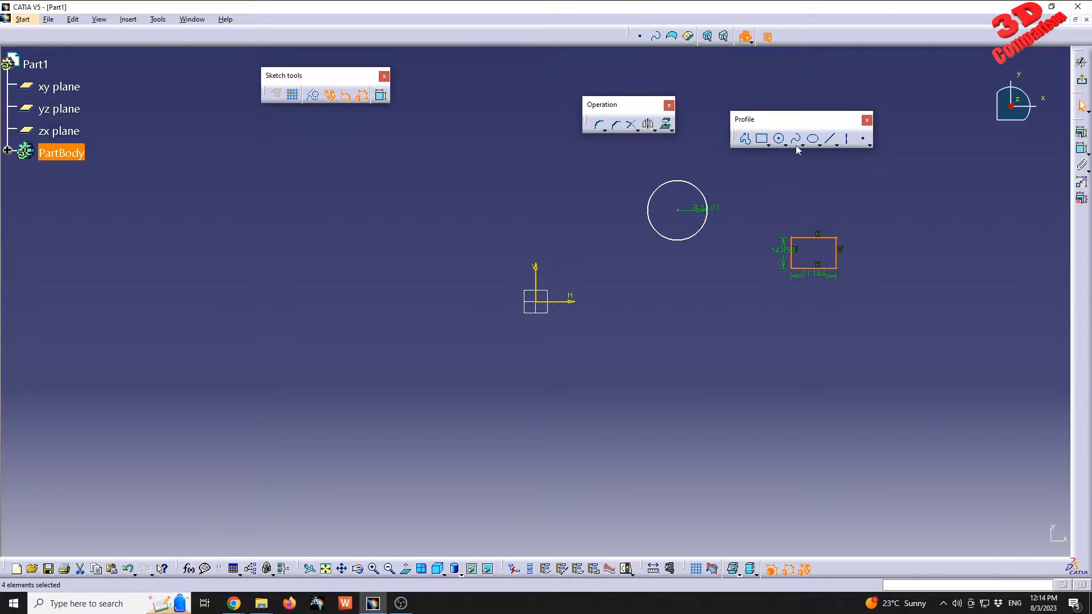
# Sketch a tall, slightly tilted ellipse about 24 mm wide below the circle, between it and the rectangle.
pyautogui.click(814, 139)
pyautogui.click(722, 293)
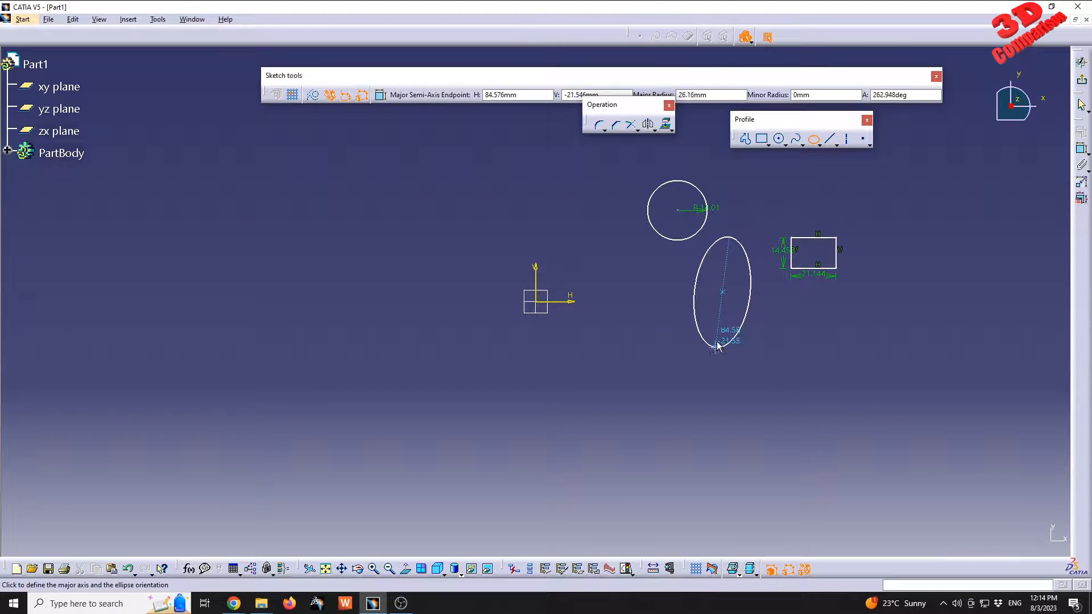
pyautogui.click(719, 330)
pyautogui.click(734, 331)
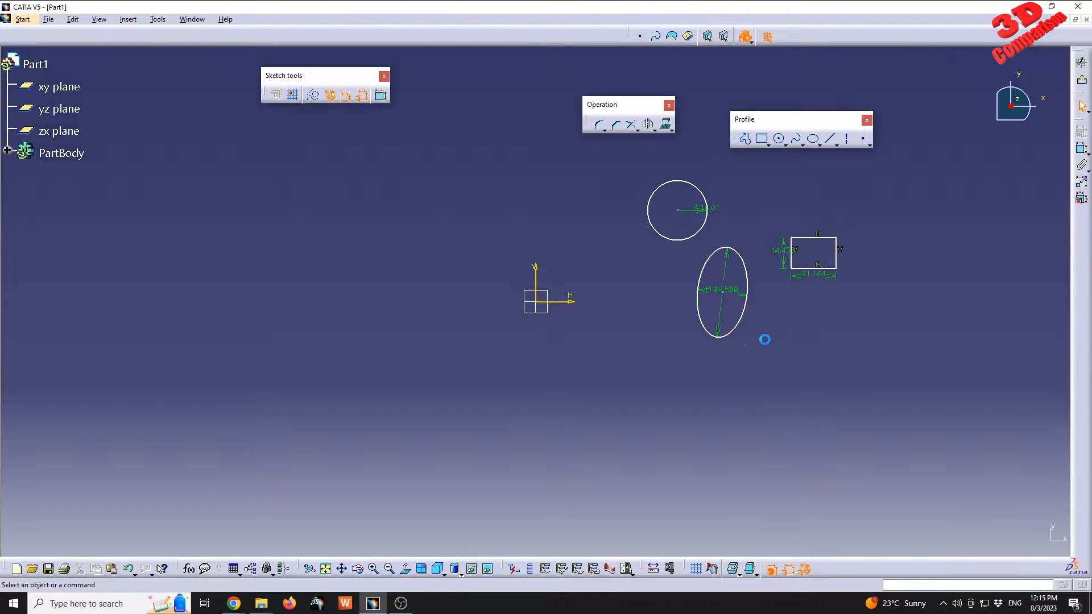
# Mirror the circle about the sketch's vertical axis.
pyautogui.click(648, 125)
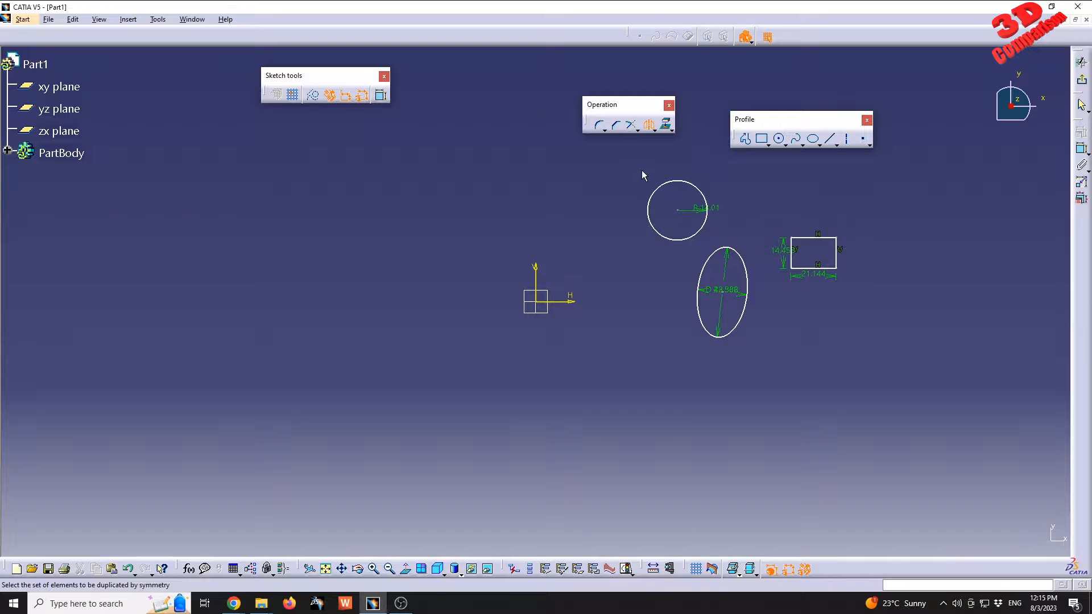
pyautogui.click(679, 180)
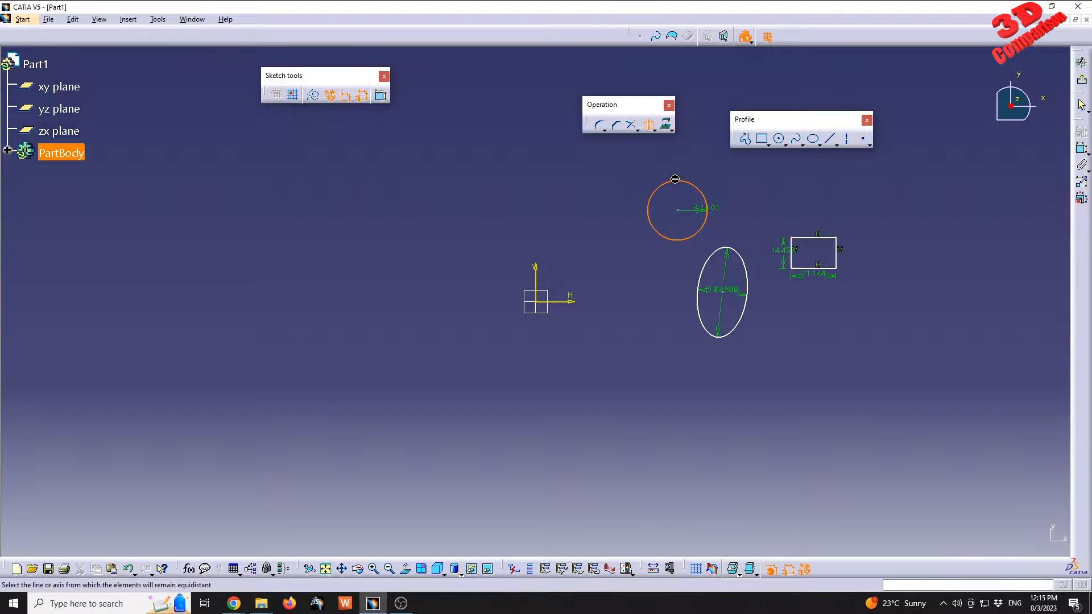
pyautogui.click(537, 273)
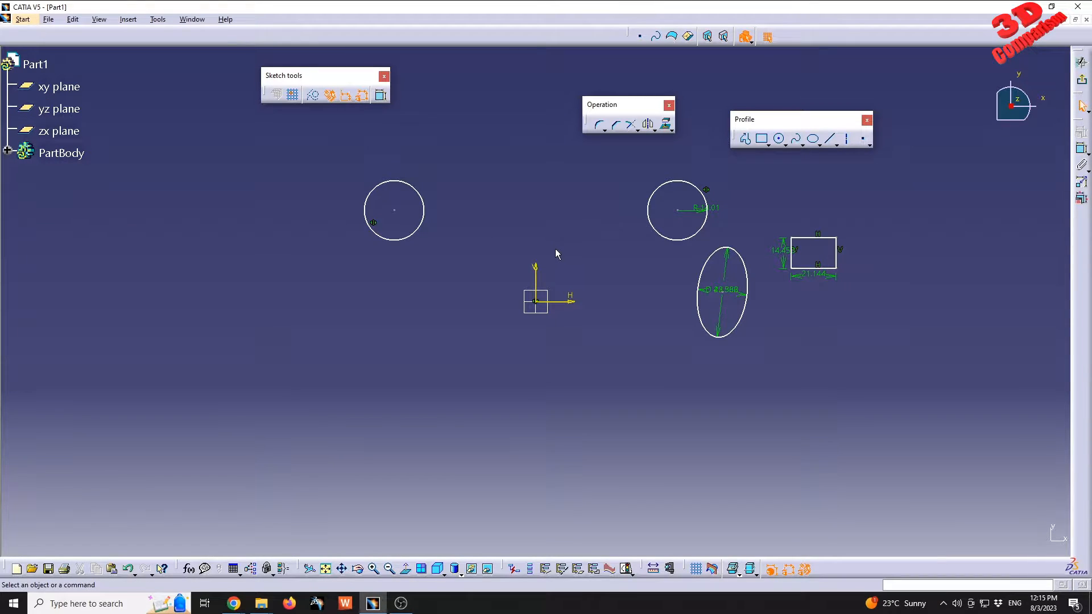
# Draw a slanted axis about 62 mm long between the two circles, and a slightly sloping line below the origin.
pyautogui.click(847, 139)
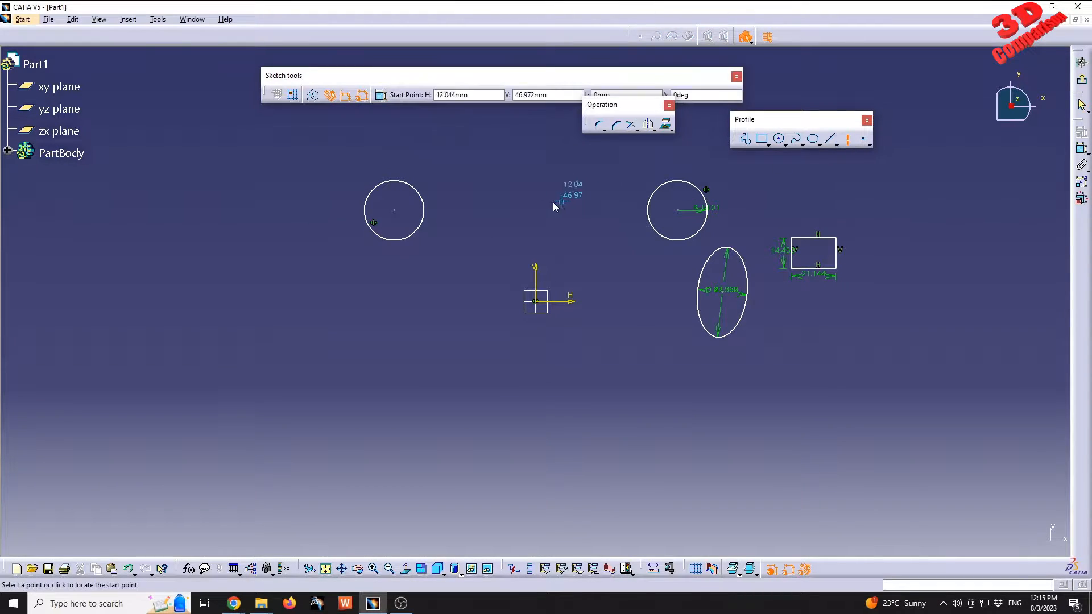
pyautogui.click(560, 171)
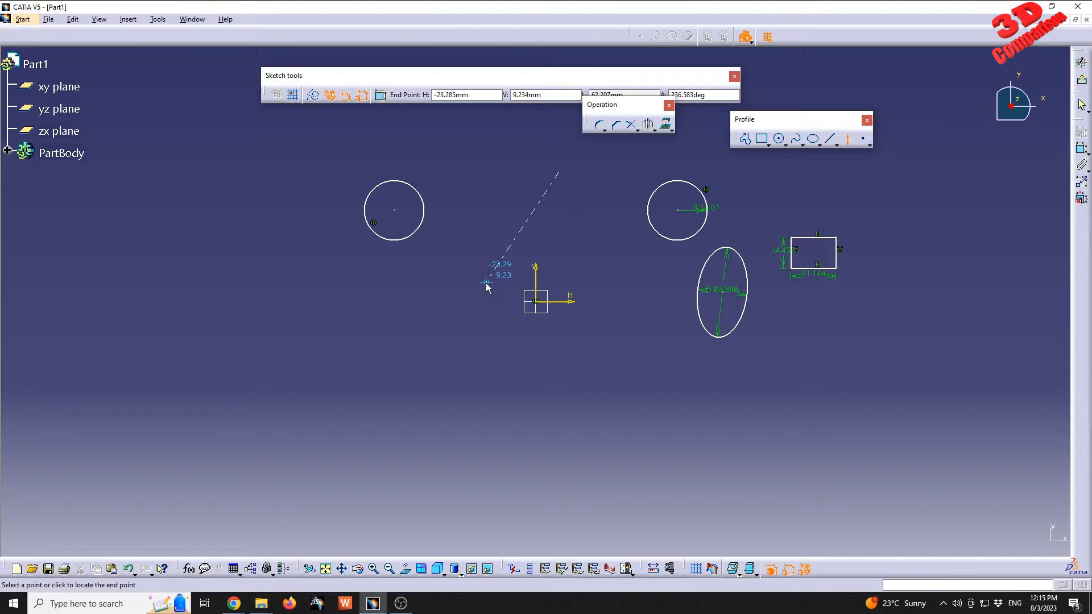
pyautogui.click(487, 281)
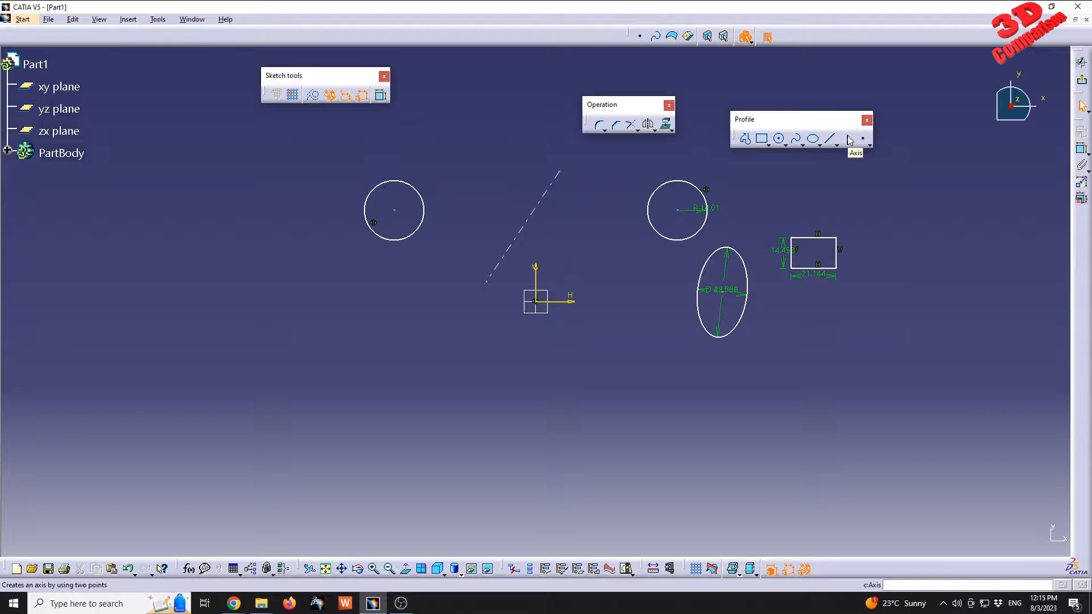
pyautogui.click(831, 138)
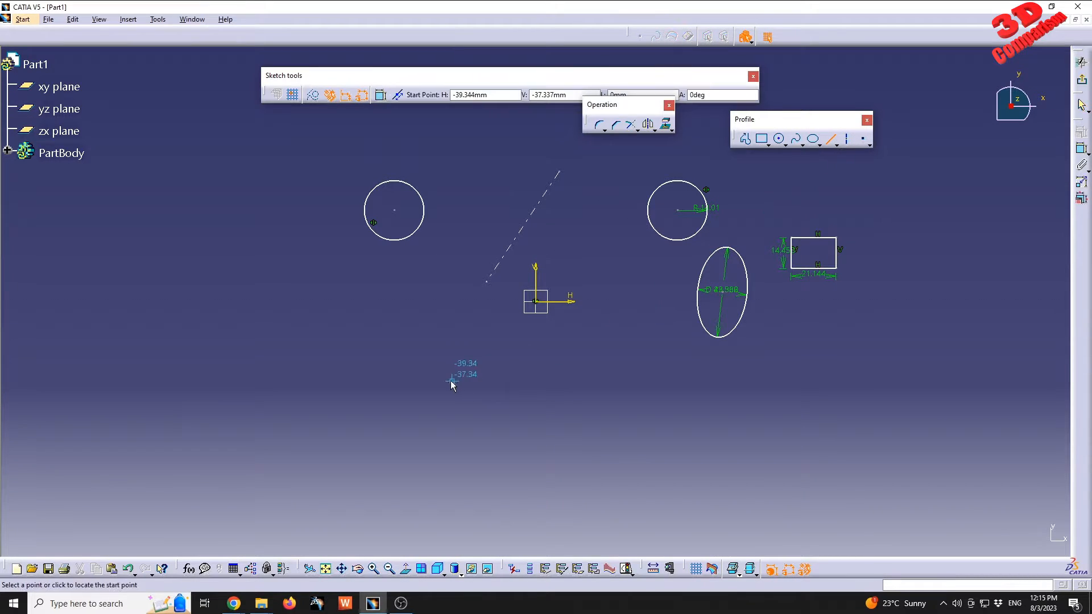
pyautogui.click(479, 361)
pyautogui.click(608, 395)
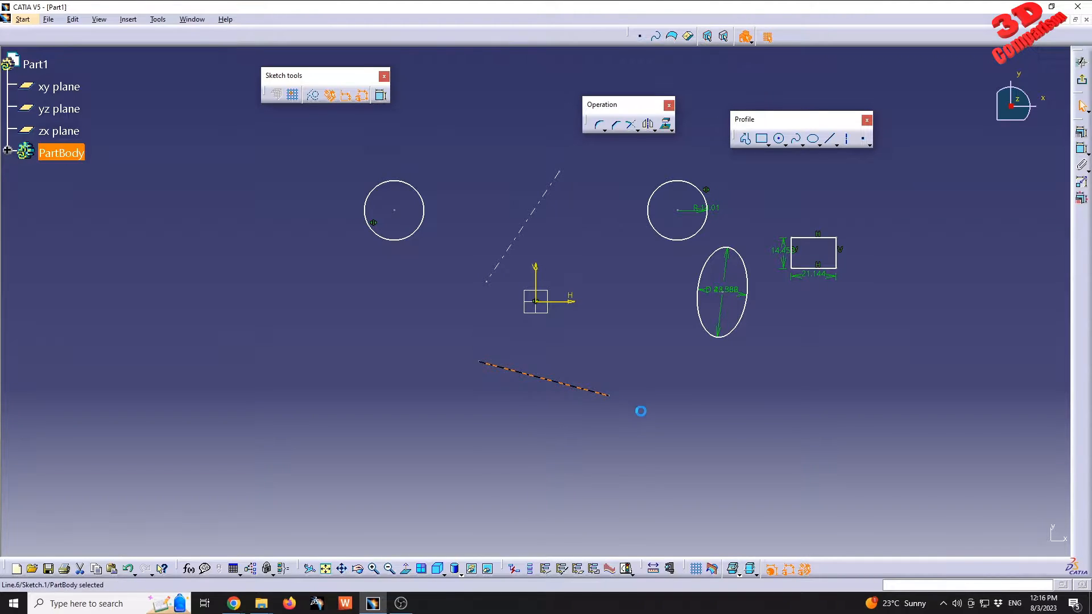
# Mirror the original circle about the slanted axis, and delete the mirrored copy.
pyautogui.click(649, 125)
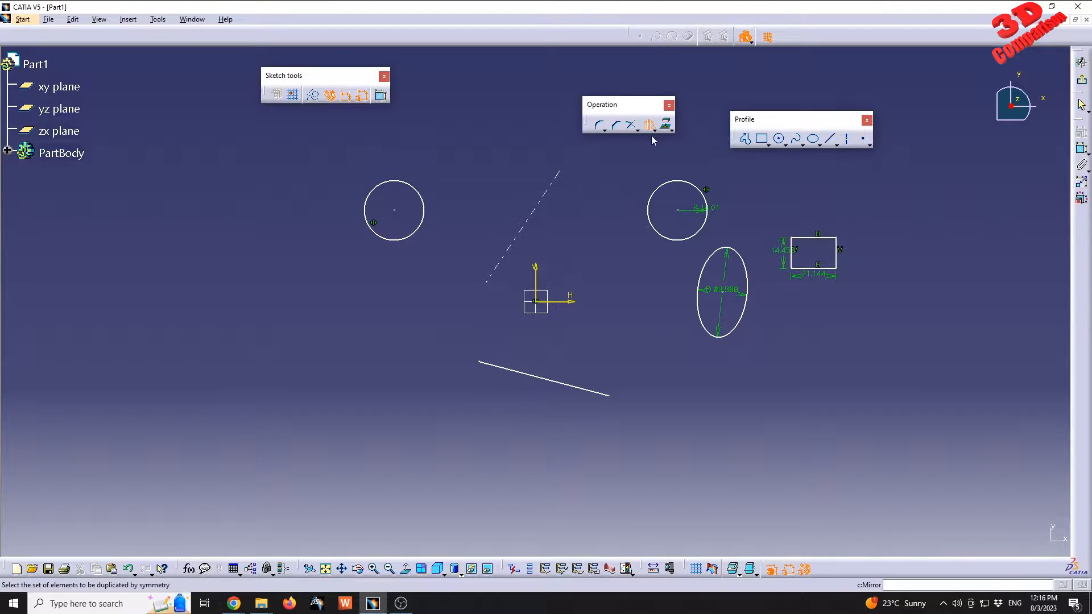
pyautogui.click(698, 187)
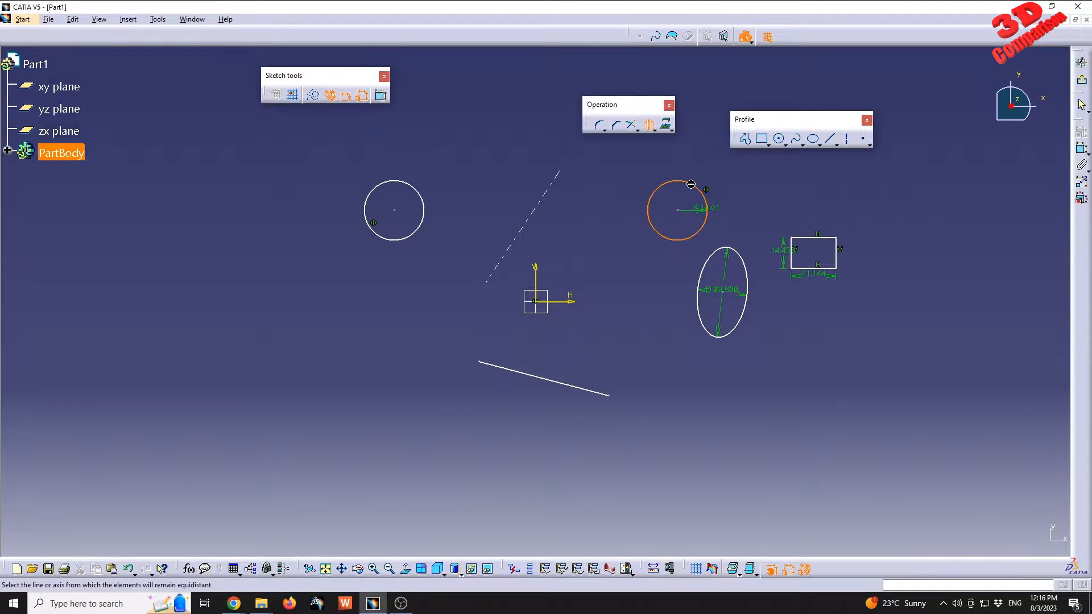
pyautogui.click(539, 204)
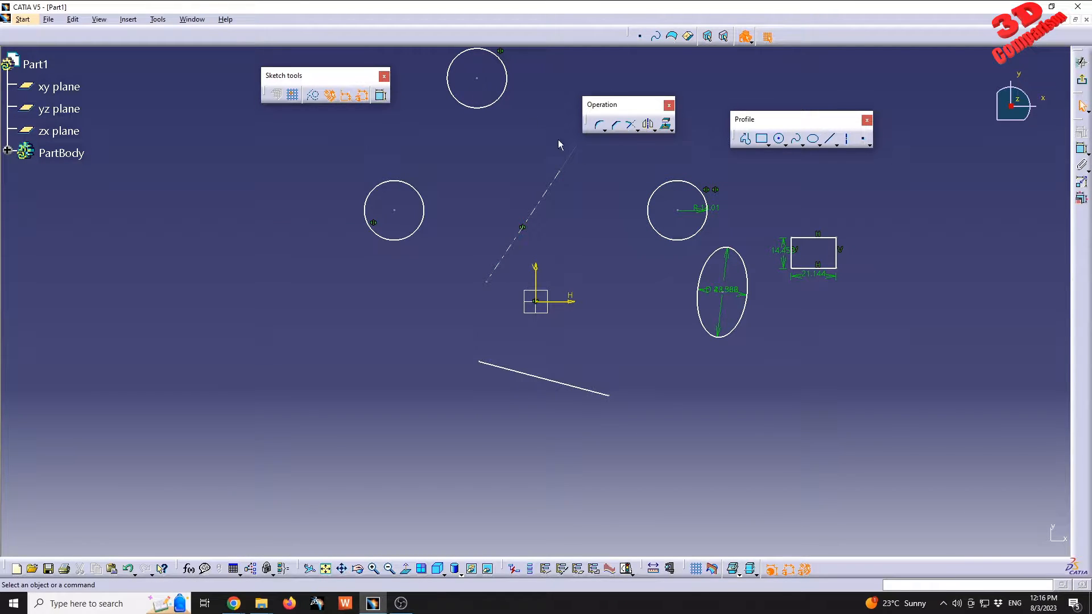
pyautogui.click(508, 82)
pyautogui.press('Delete')
# Mirror the original circle, the ellipse and the rectangle together about the sloping line below the origin.
pyautogui.click(647, 125)
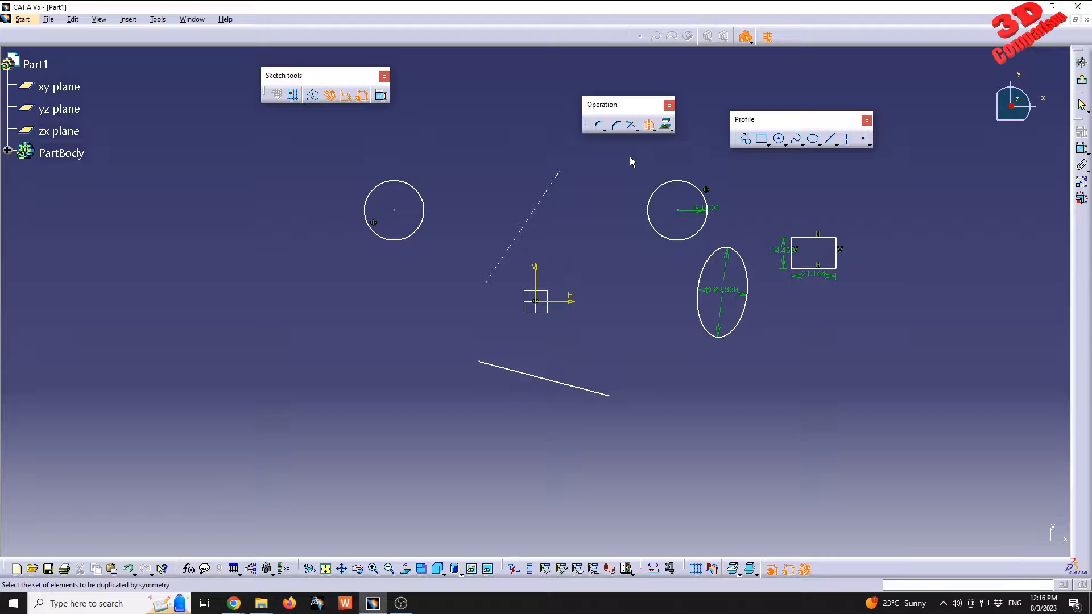
pyautogui.moveTo(630, 156); pyautogui.dragTo(852, 381)
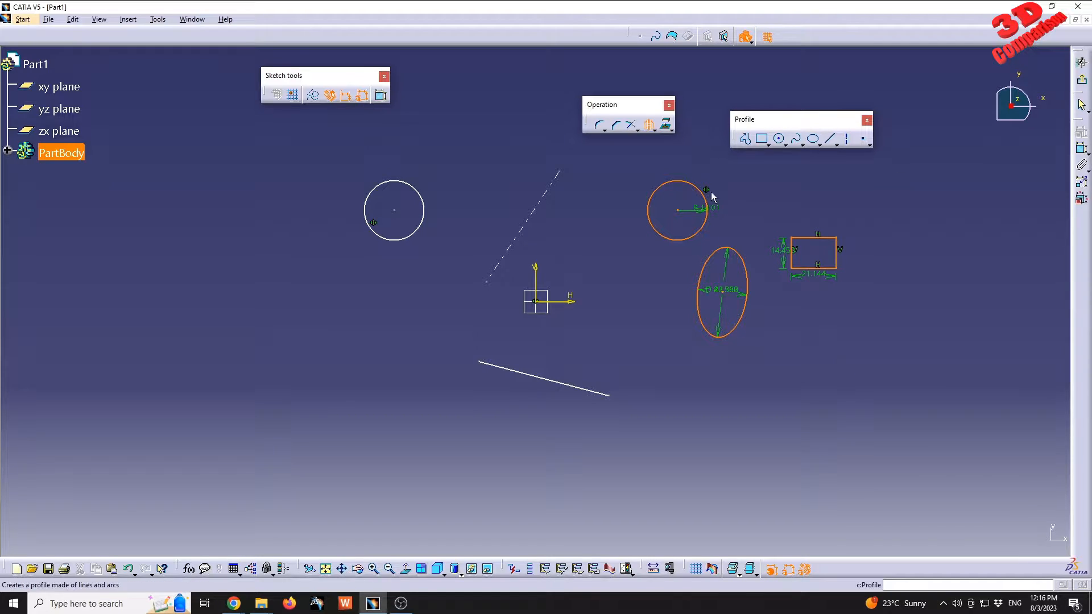
pyautogui.click(585, 392)
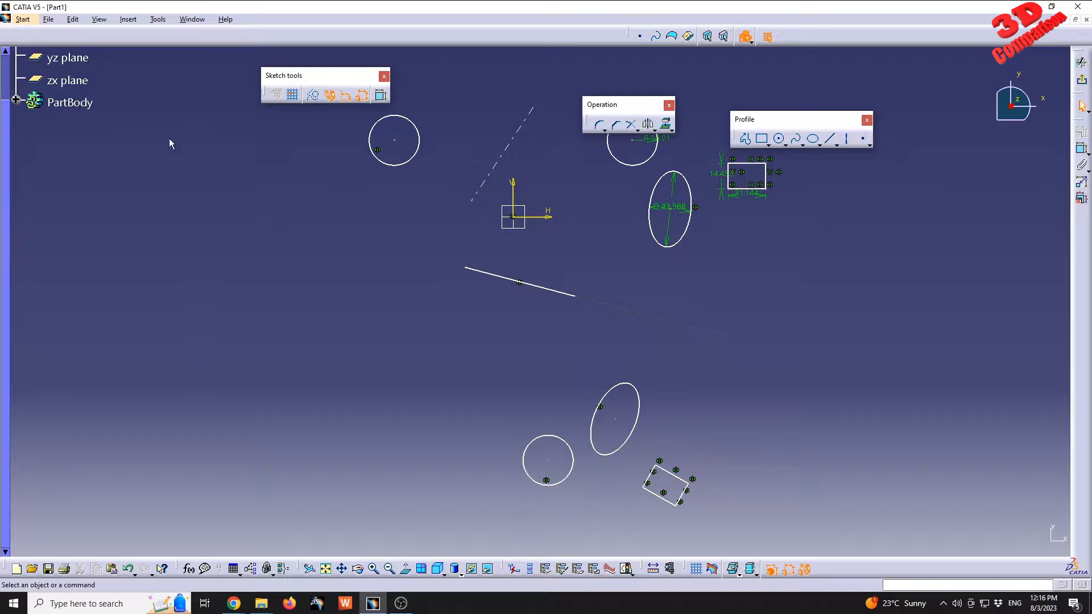
# Expand PartBody, Sketch.1 and its Geometry node in the specification tree to list the sketch elements.
pyautogui.click(15, 100)
pyautogui.click(30, 122)
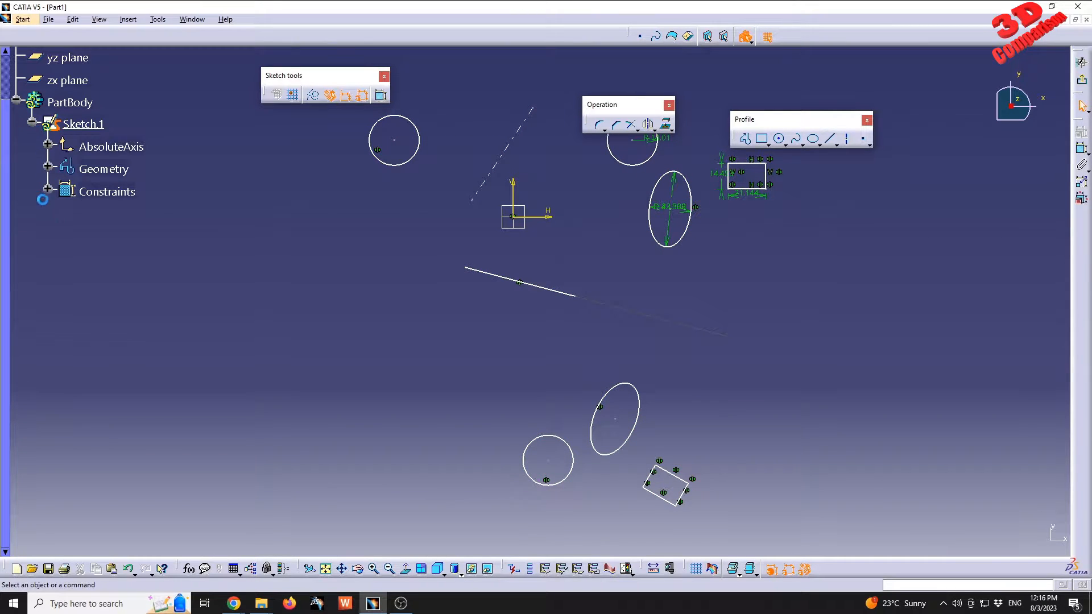
pyautogui.moveTo(419, 269); pyautogui.dragTo(423, 291, button='middle')
pyautogui.scroll(2, 38, 144)
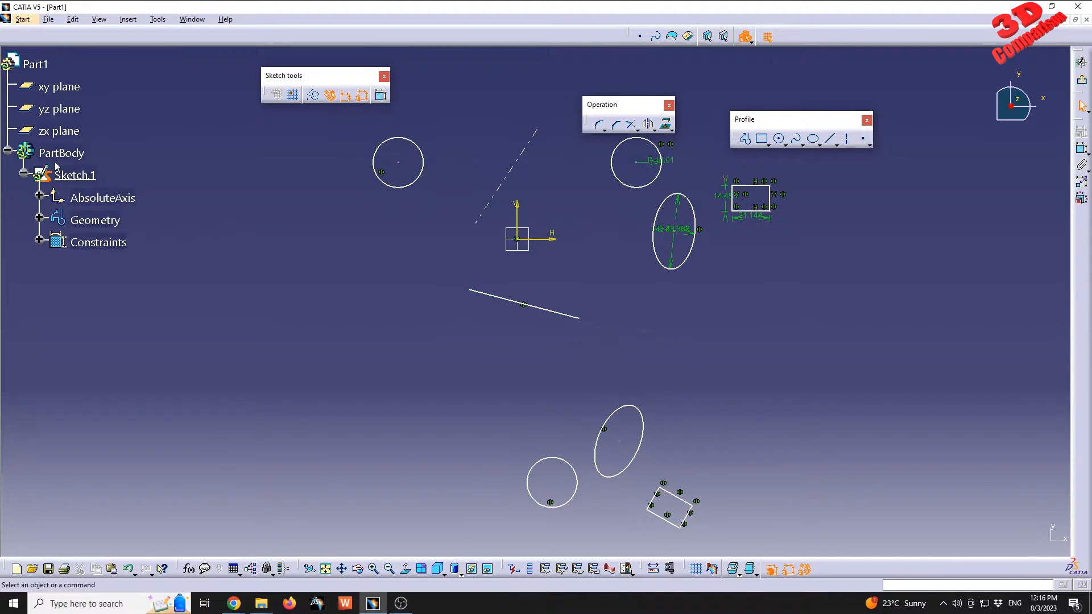
pyautogui.click(39, 218)
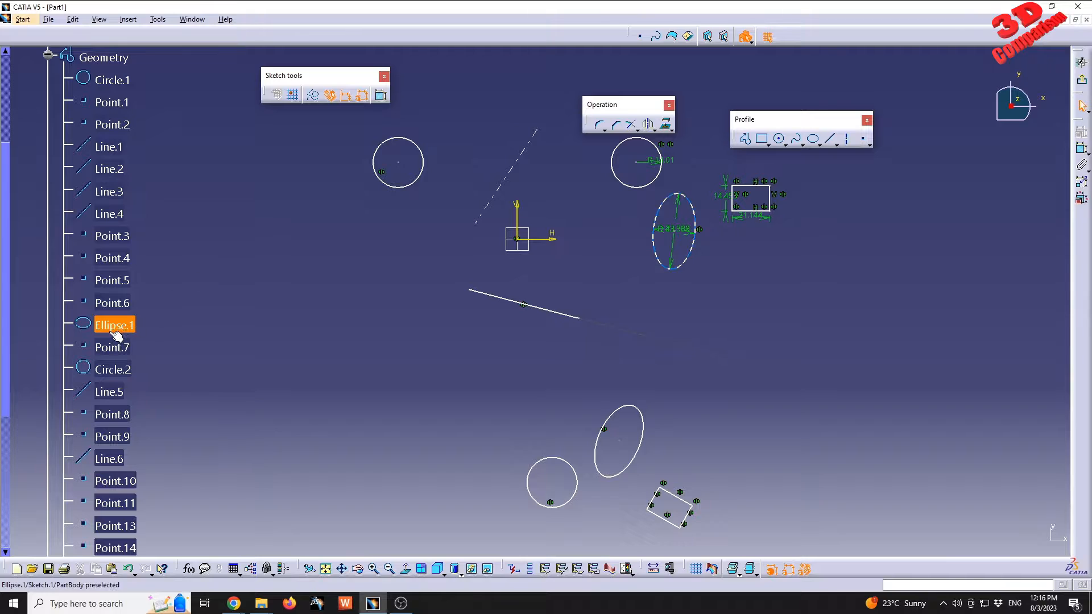
# Select Circle.1 and Ellipse.1 from the specification tree and mirror them about the slanted axis.
pyautogui.moveTo(568, 204); pyautogui.dragTo(569, 227, button='middle')
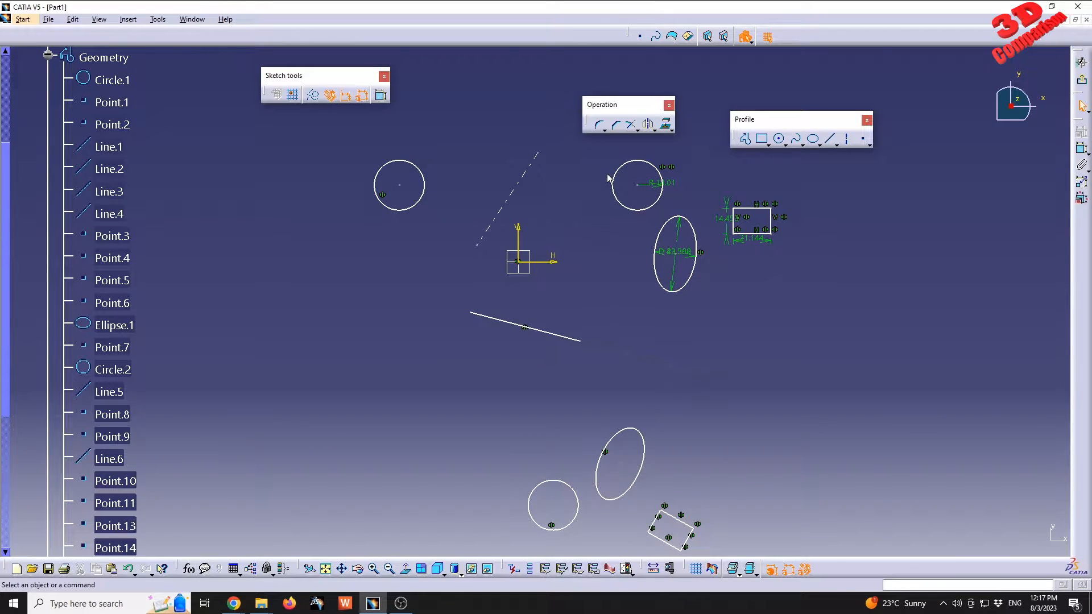
pyautogui.click(118, 84)
pyautogui.keyDown('ctrl'); pyautogui.click(117, 326); pyautogui.keyUp('ctrl')
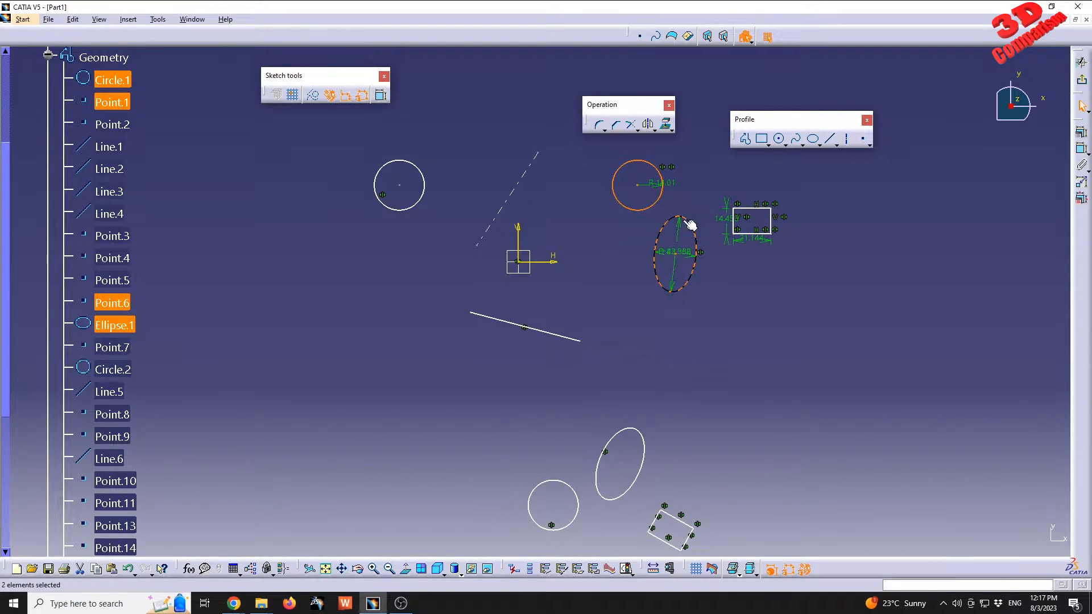
pyautogui.click(527, 173)
pyautogui.moveTo(499, 83); pyautogui.dragTo(509, 169, button='middle')
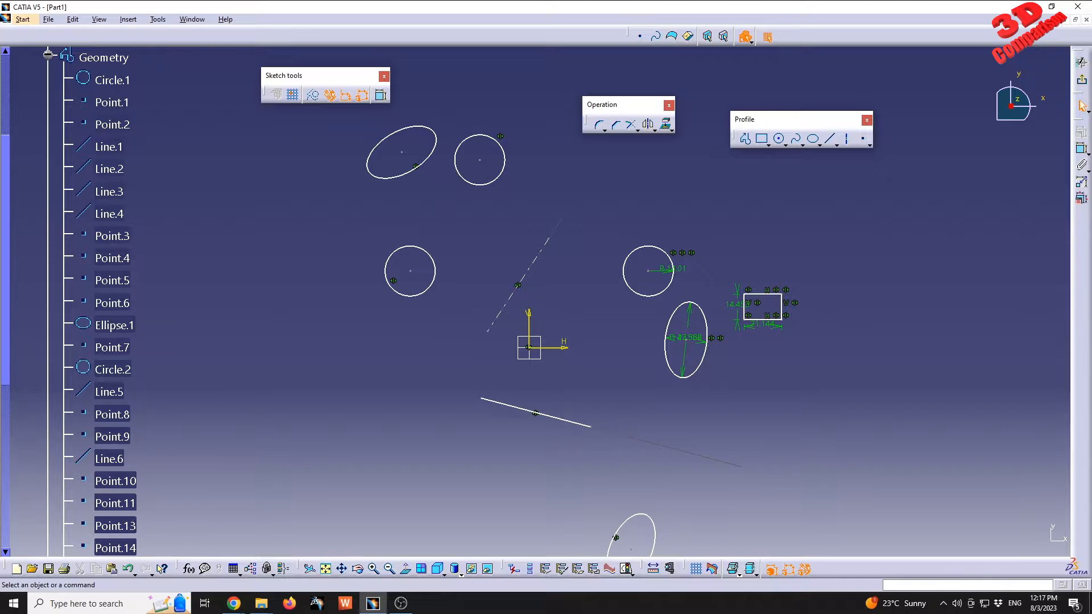
pyautogui.hotkey('alt', 'Tab')
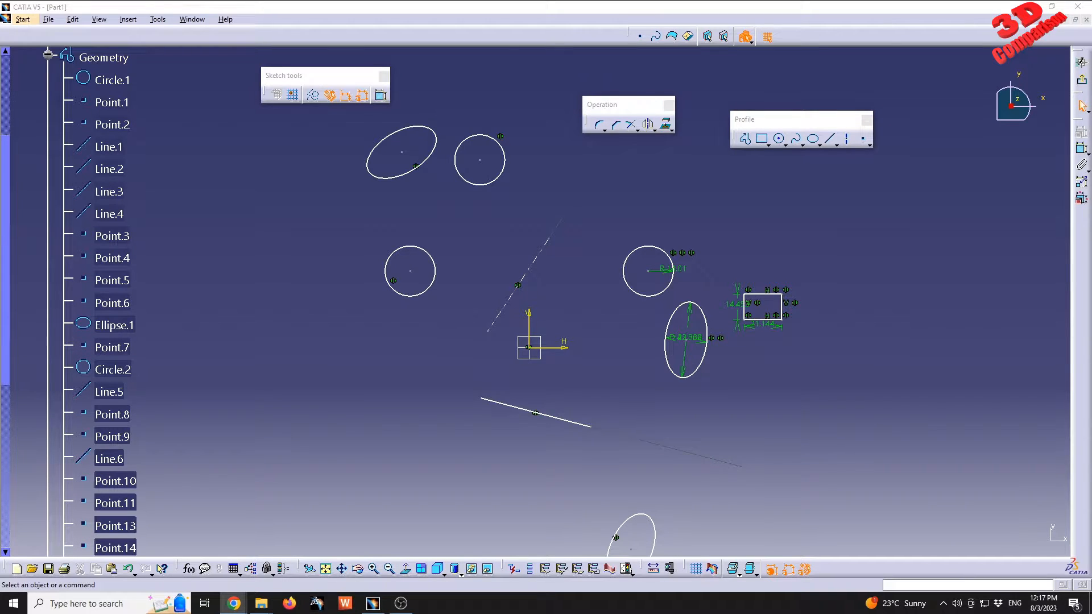
pyautogui.hotkey('alt', 'Tab')
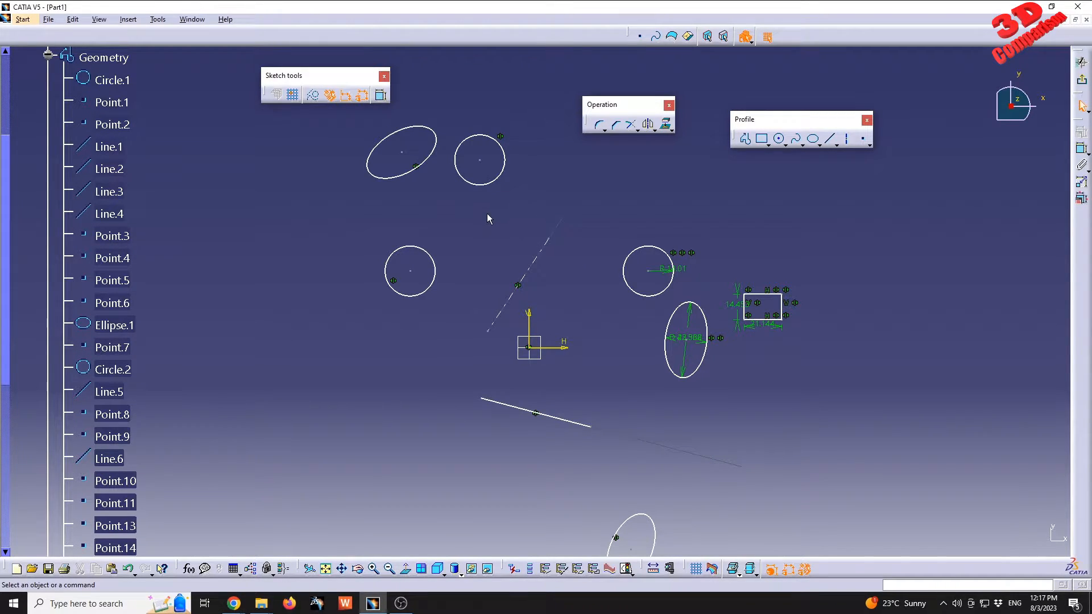
# Draw a circle of about 21.6 mm radius between the slanted axis and the original circle.
pyautogui.click(779, 139)
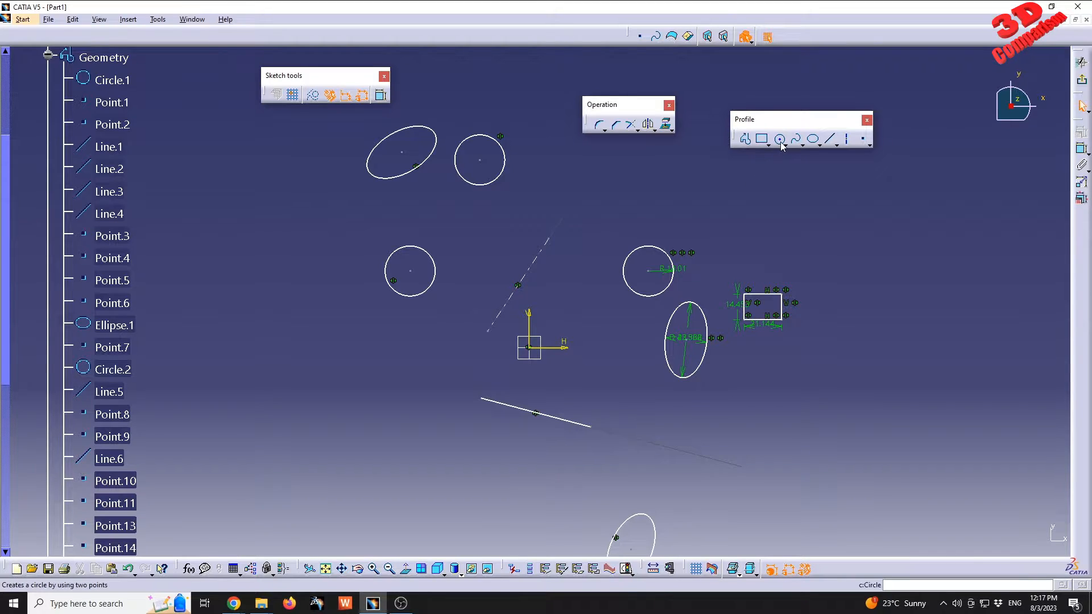
pyautogui.click(577, 309)
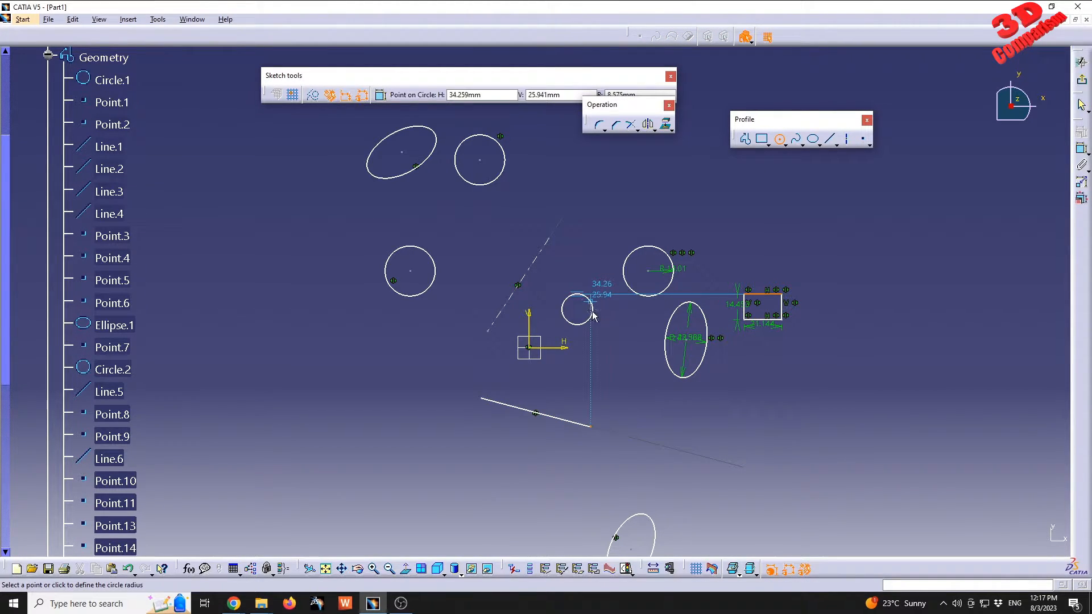
pyautogui.scroll(2, 592, 304)
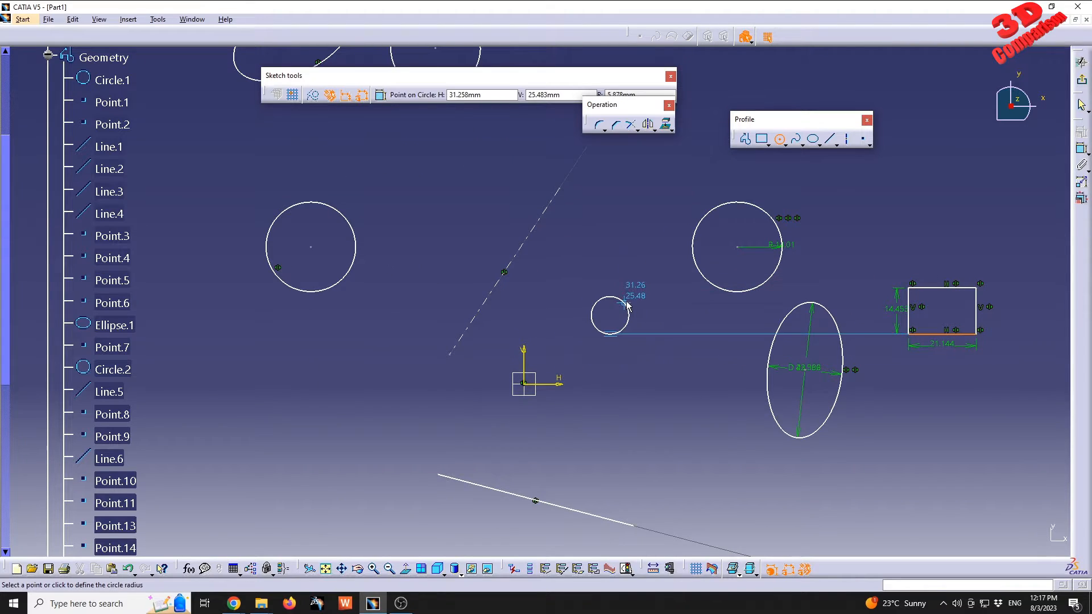
pyautogui.click(650, 257)
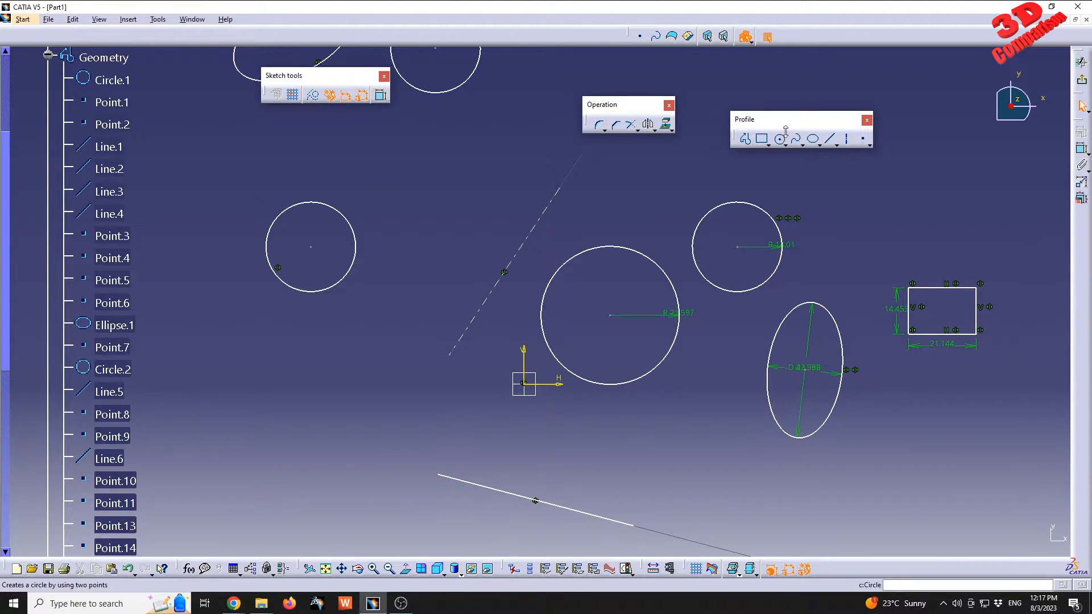
# Constrain the new circle's centre to lie 35 mm from the slanted axis.
pyautogui.click(1082, 149)
pyautogui.click(612, 316)
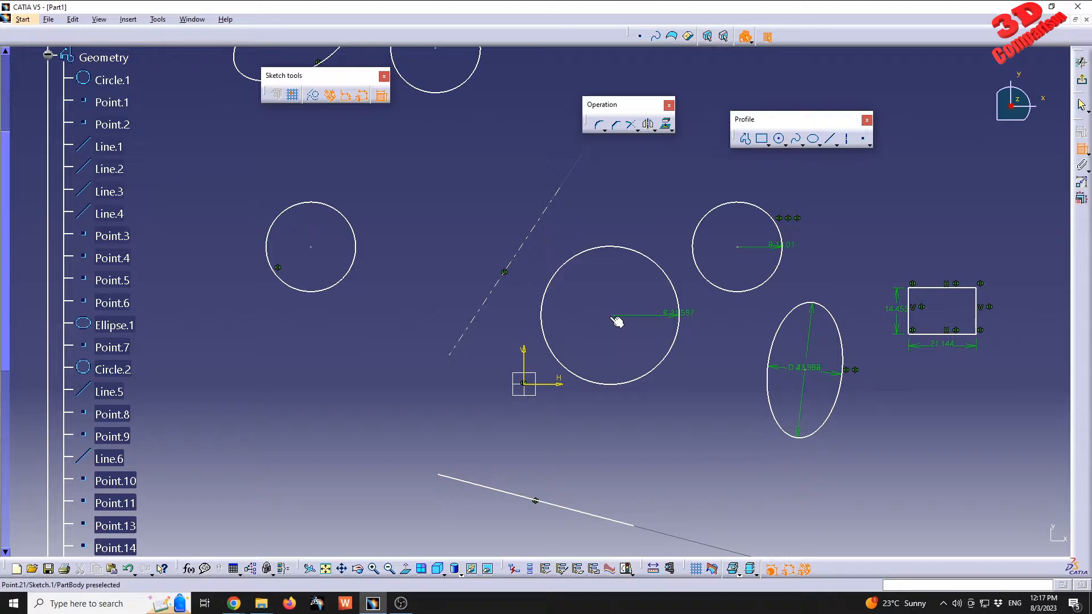
pyautogui.click(518, 255)
pyautogui.click(529, 281)
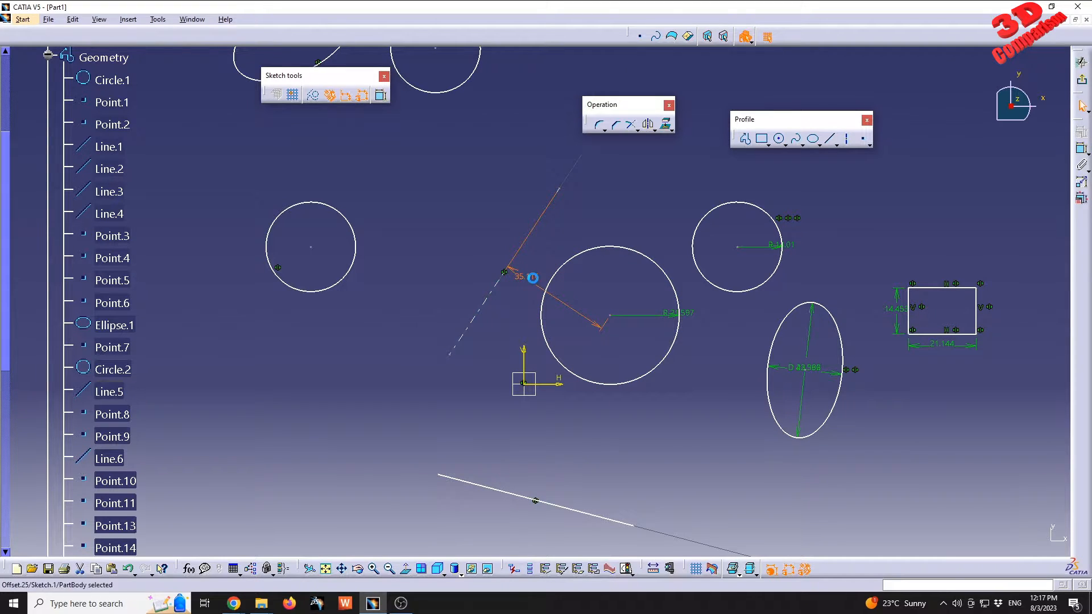
pyautogui.doubleClick(526, 277)
pyautogui.write('35')
pyautogui.press('Return')
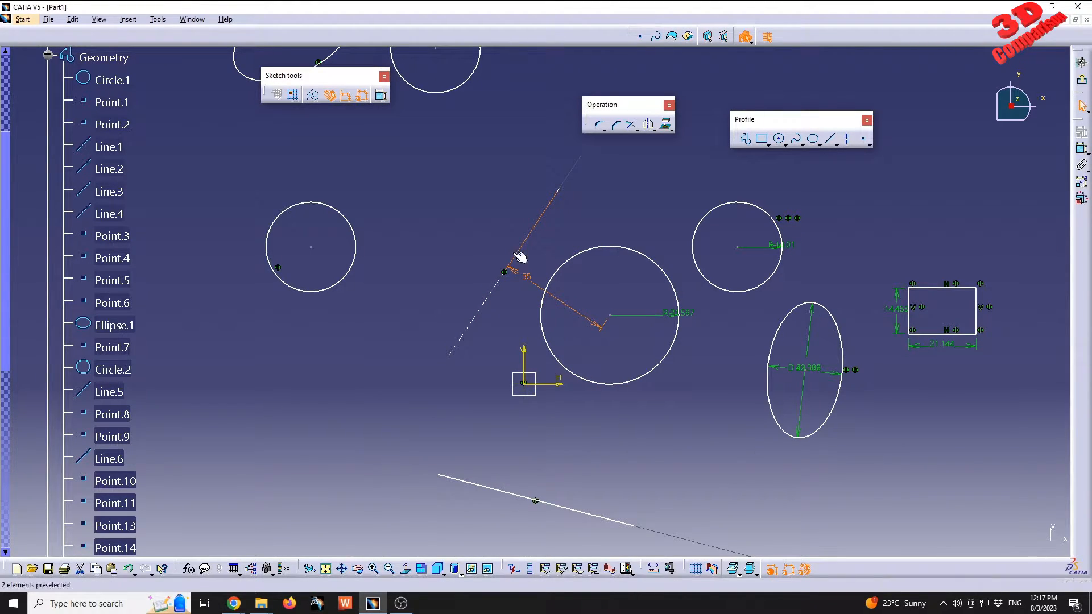
pyautogui.click(484, 231)
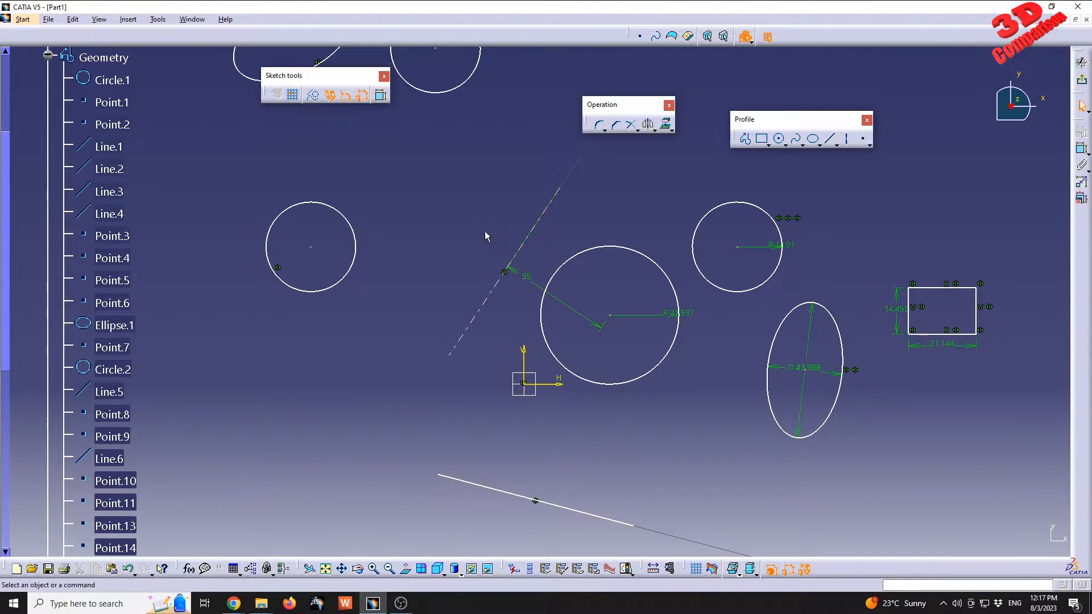
# Mirror the newly drawn large circle about the slanted axis.
pyautogui.click(650, 259)
pyautogui.click(524, 248)
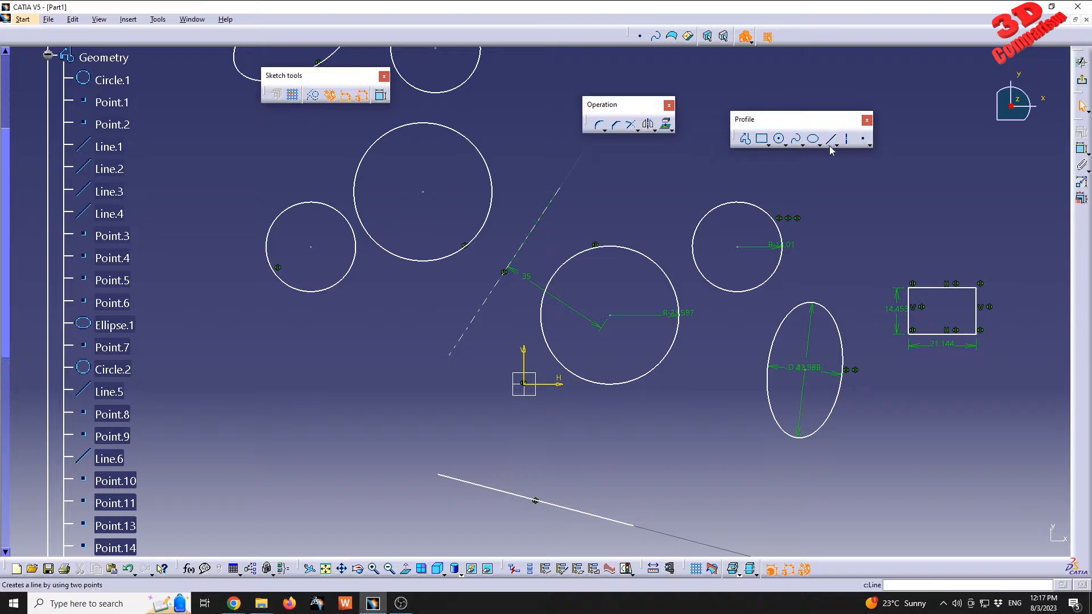
# Check the distance between the mirrored circle's centre and the slanted axis with a temporary constraint, without placing it.
pyautogui.click(1082, 150)
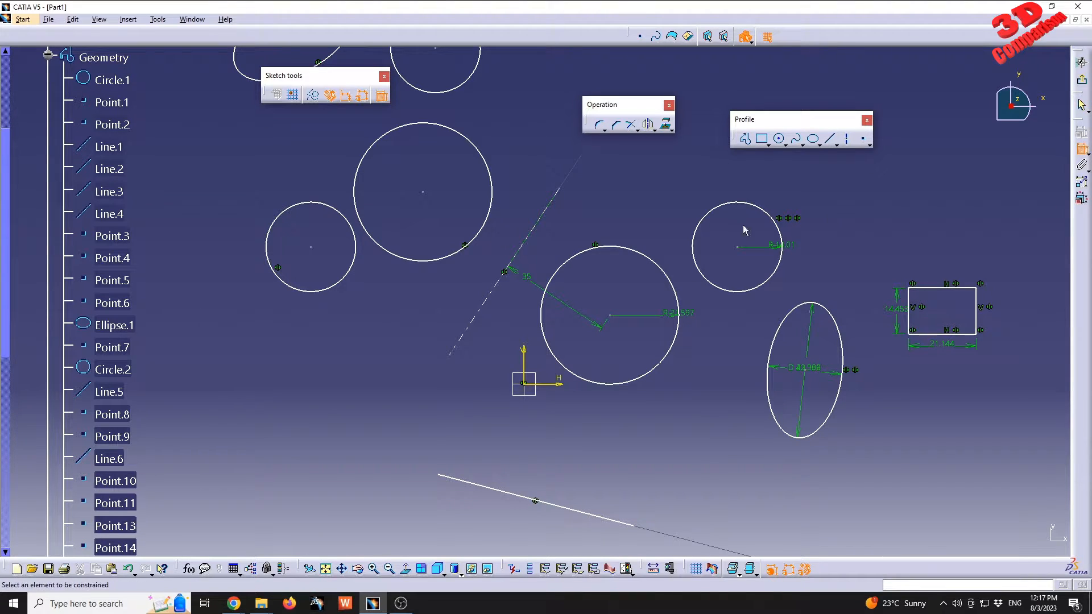
pyautogui.click(424, 193)
pyautogui.click(512, 259)
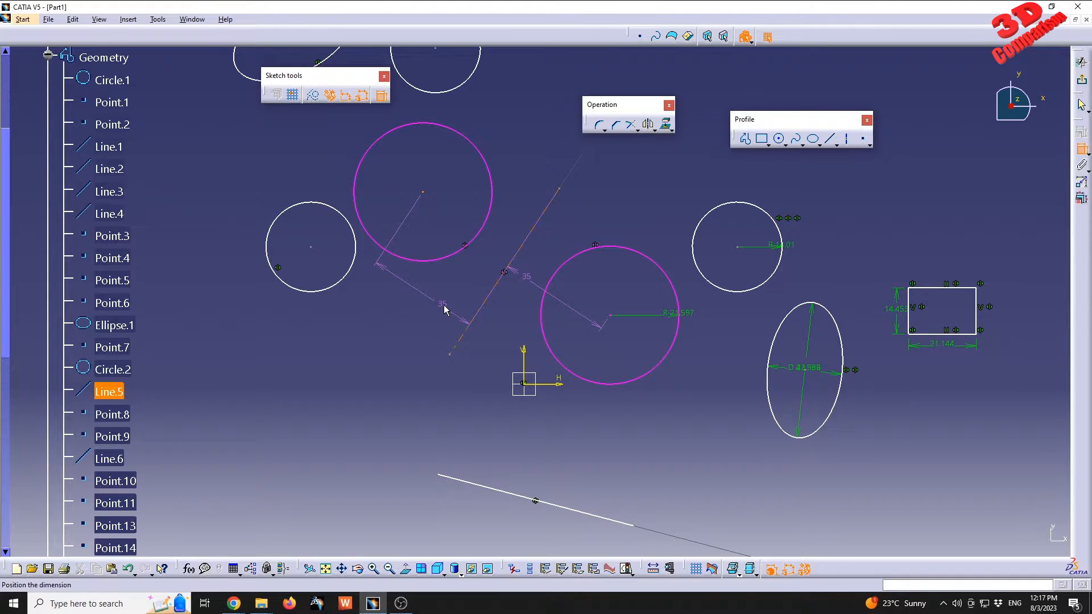
pyautogui.press('Escape')
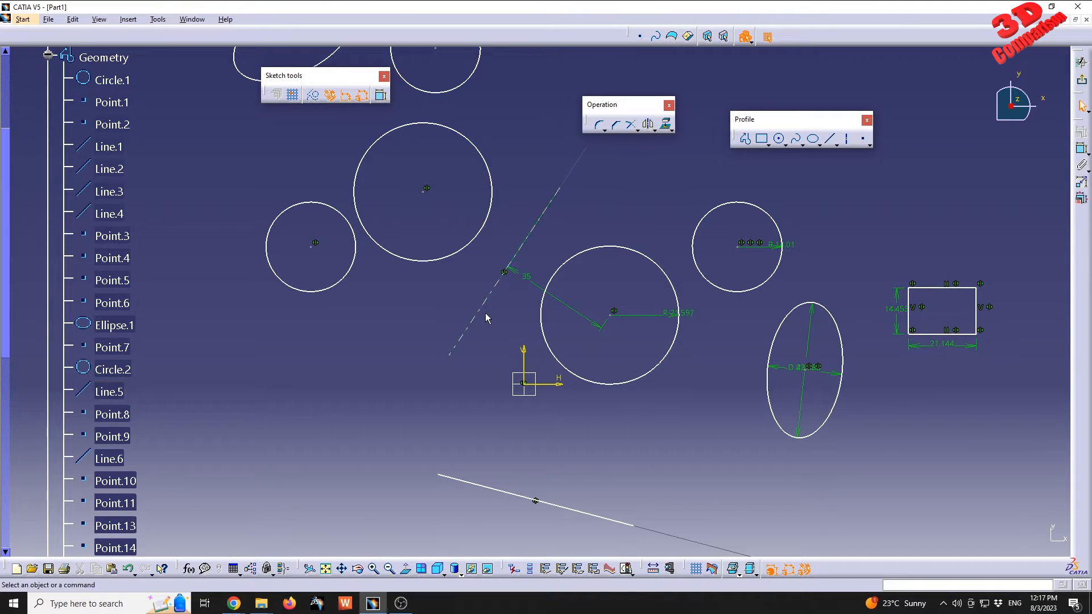
# Delete all the sketch geometry, including the remaining mirrored ellipse, to leave the sketch empty.
pyautogui.moveTo(619, 217)
pyautogui.mouseDown(button='middle')
pyautogui.moveTo(454, 330)
pyautogui.moveTo(448, 267)
pyautogui.mouseUp(button='middle')
pyautogui.moveTo(354, 144); pyautogui.dragTo(742, 542)
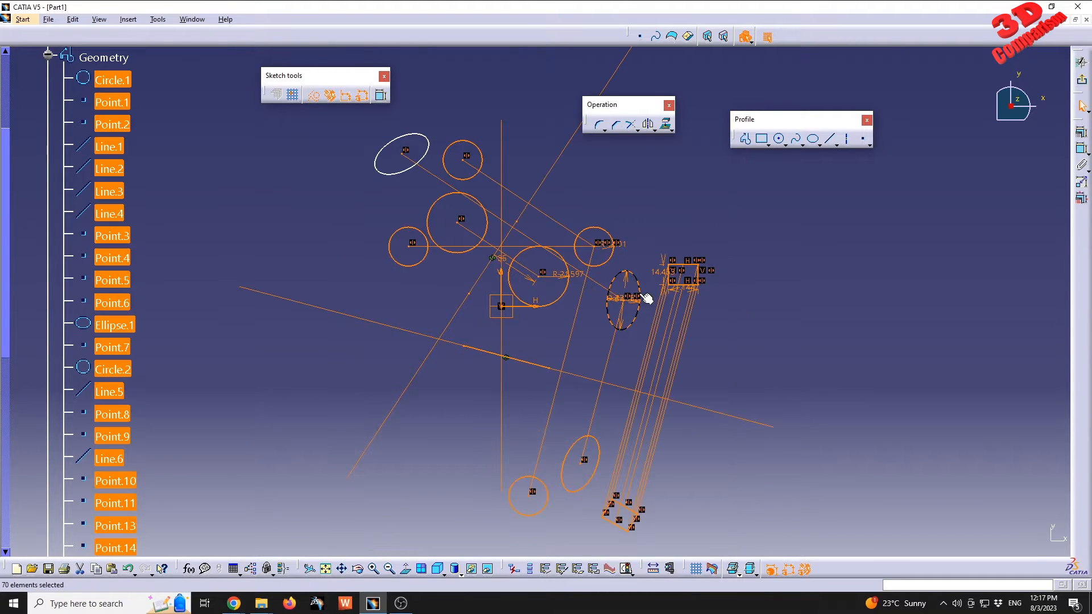
pyautogui.press('Delete')
pyautogui.moveTo(365, 135); pyautogui.dragTo(470, 206)
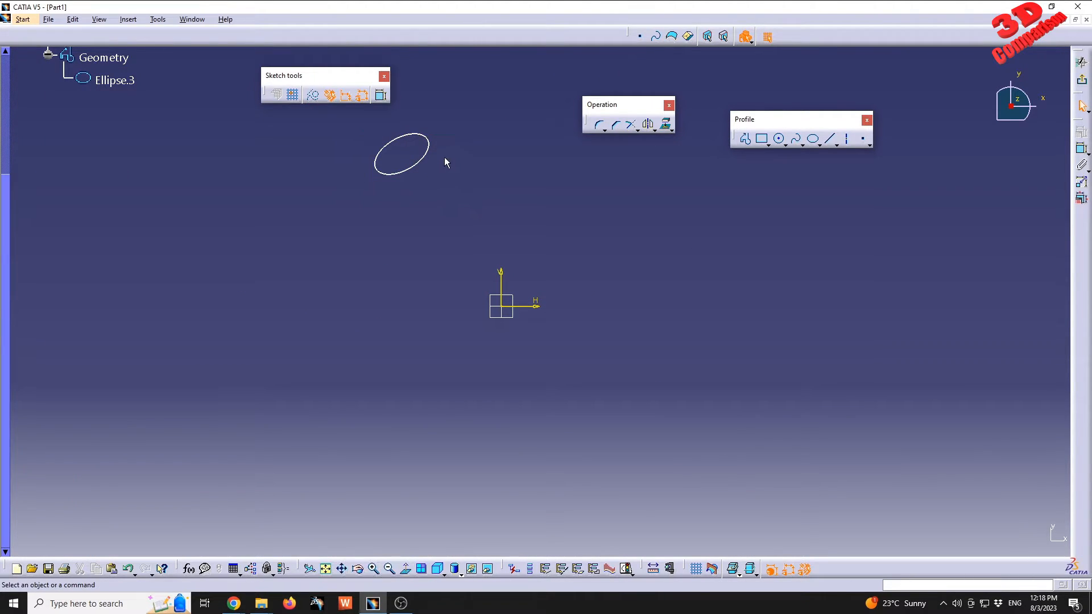
pyautogui.press('Delete')
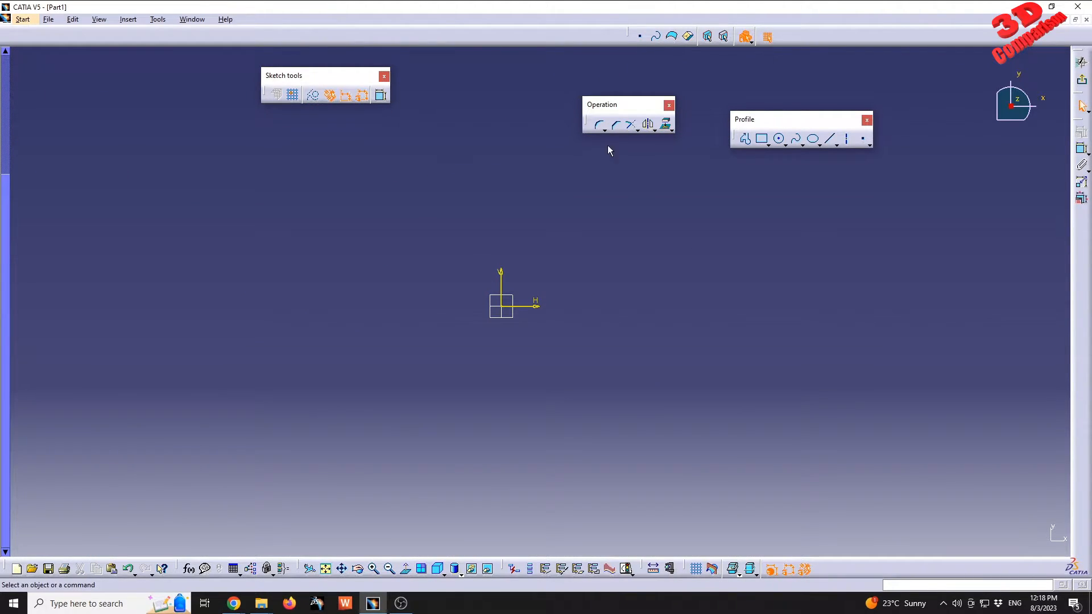
pyautogui.click(652, 128)
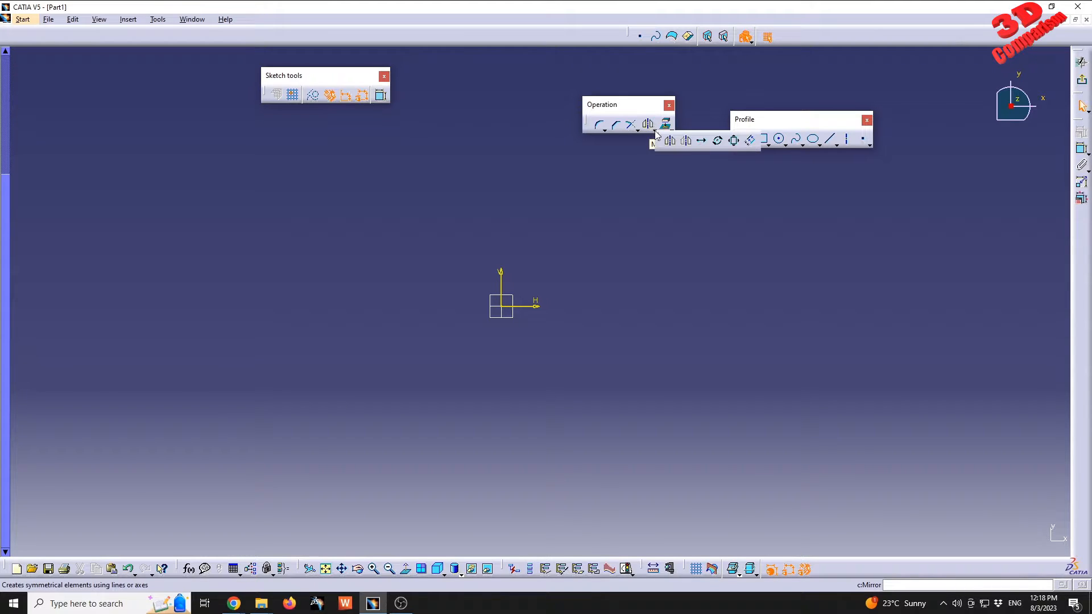
pyautogui.click(687, 142)
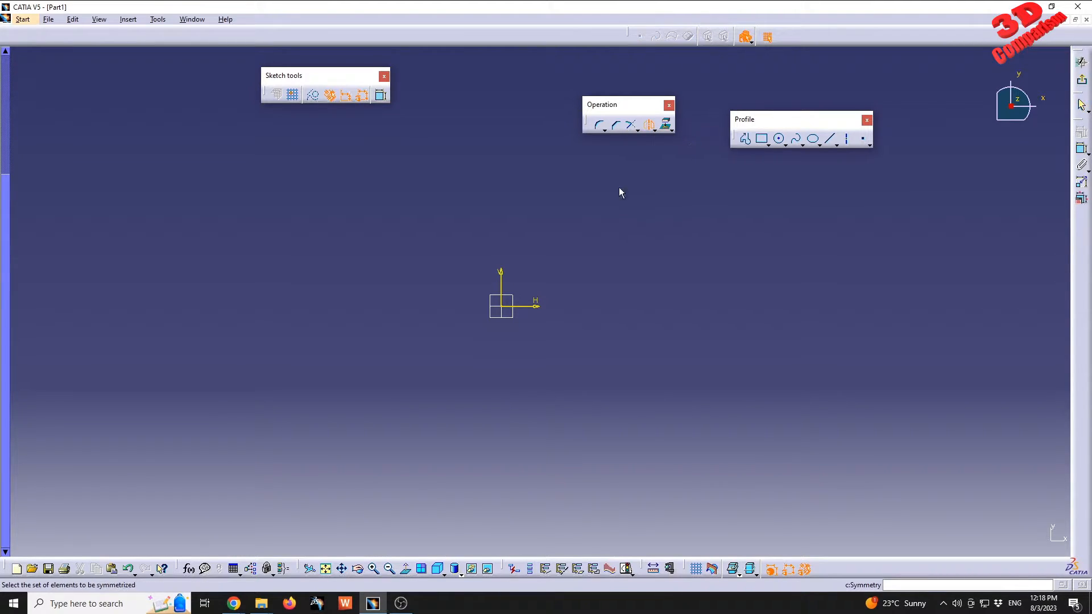
pyautogui.press('Escape')
# Draw a circle of about 11.8 mm radius in the first quadrant, above and to the right of the origin.
pyautogui.moveTo(585, 232)
pyautogui.mouseDown(button='middle')
pyautogui.moveTo(537, 239)
pyautogui.moveTo(594, 272)
pyautogui.mouseUp(button='middle')
pyautogui.click(778, 138)
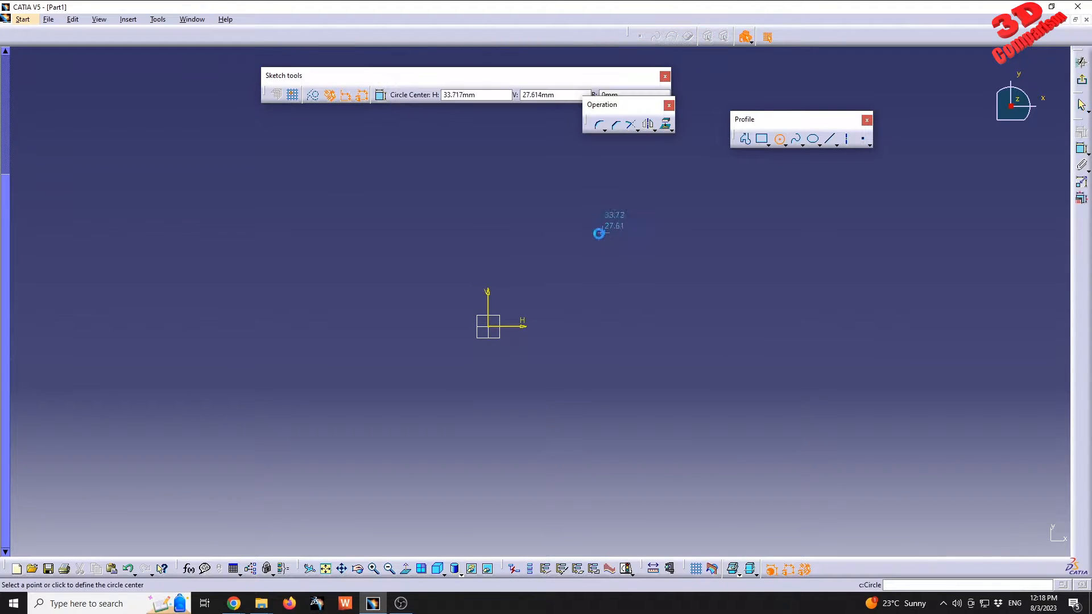
pyautogui.click(594, 249)
pyautogui.click(626, 223)
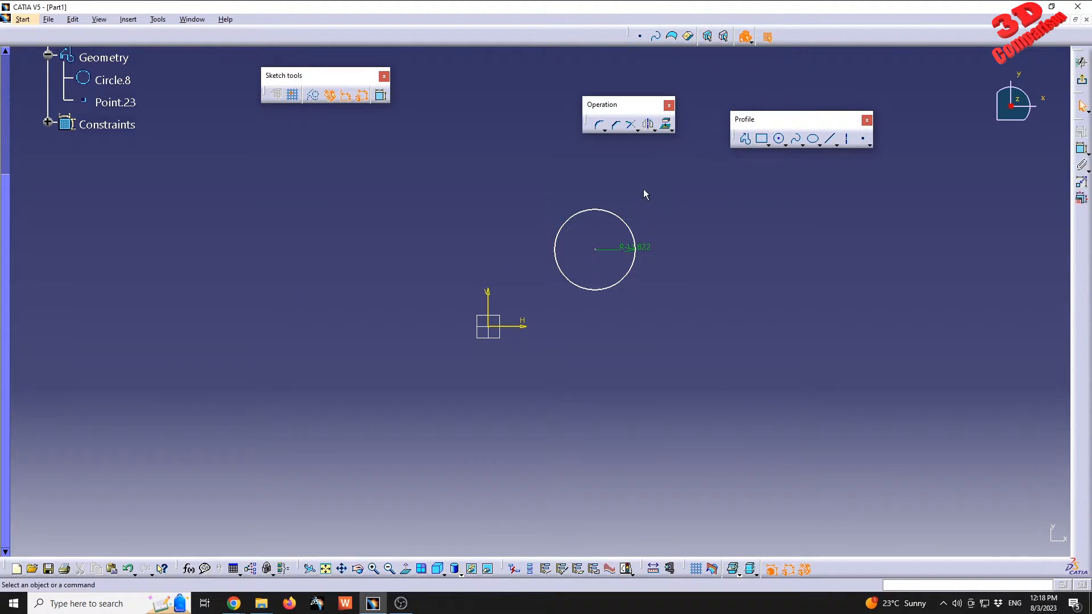
# Try the Symmetry operation on the circle about the vertical sketch axis, and undo it.
pyautogui.click(646, 124)
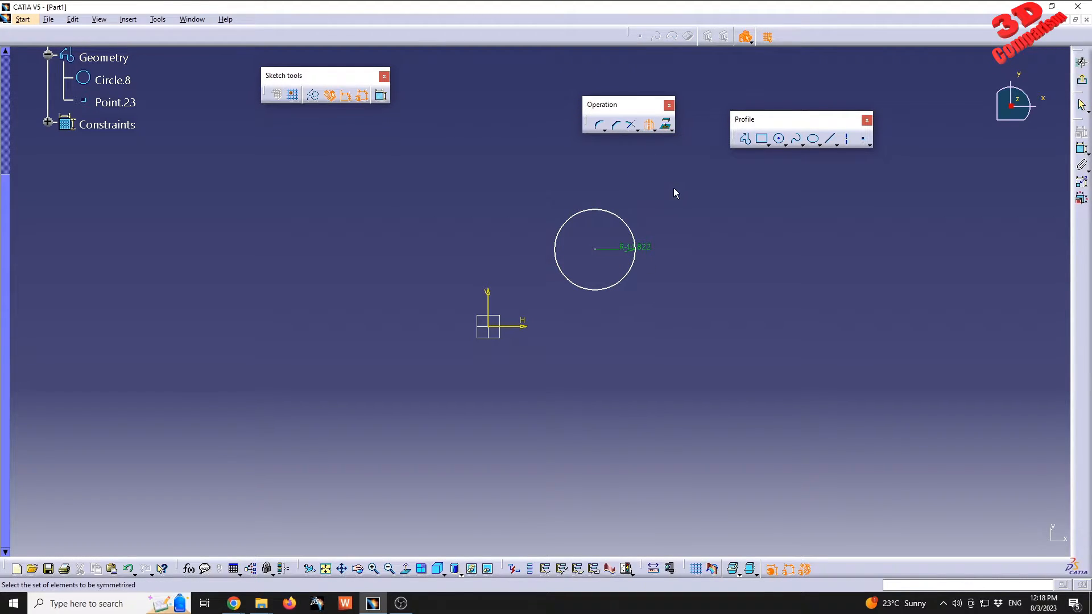
pyautogui.click(621, 218)
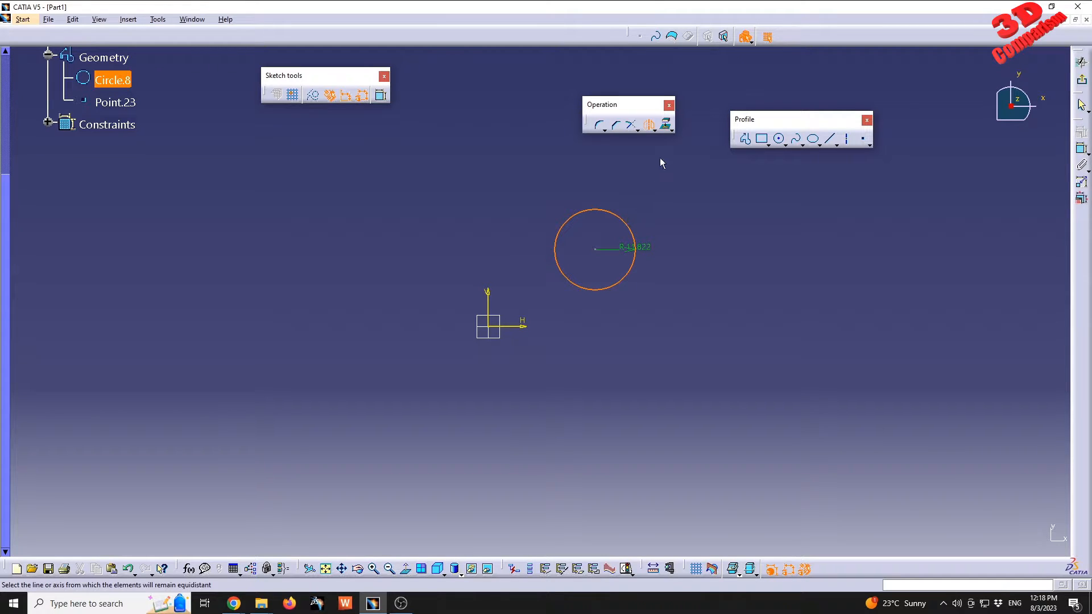
pyautogui.click(490, 310)
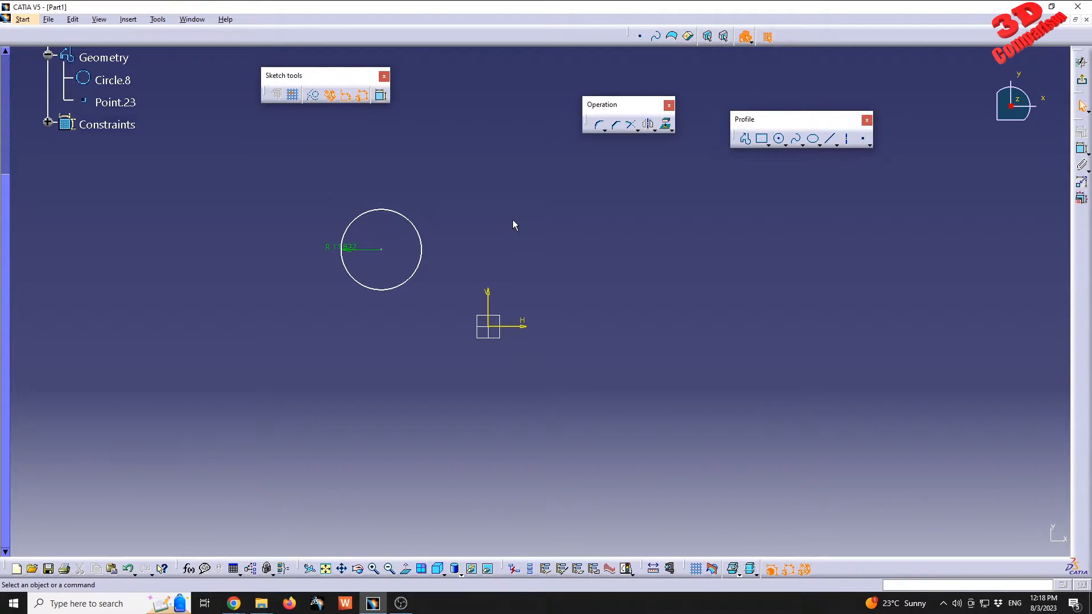
pyautogui.hotkey('ctrl', 'z')
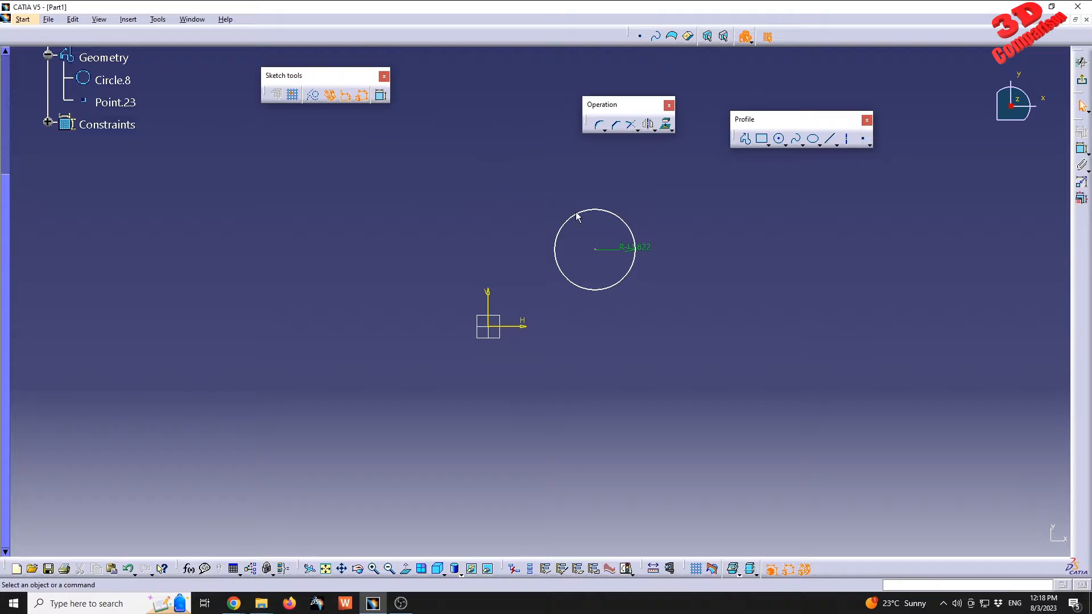
pyautogui.moveTo(558, 186); pyautogui.dragTo(663, 313)
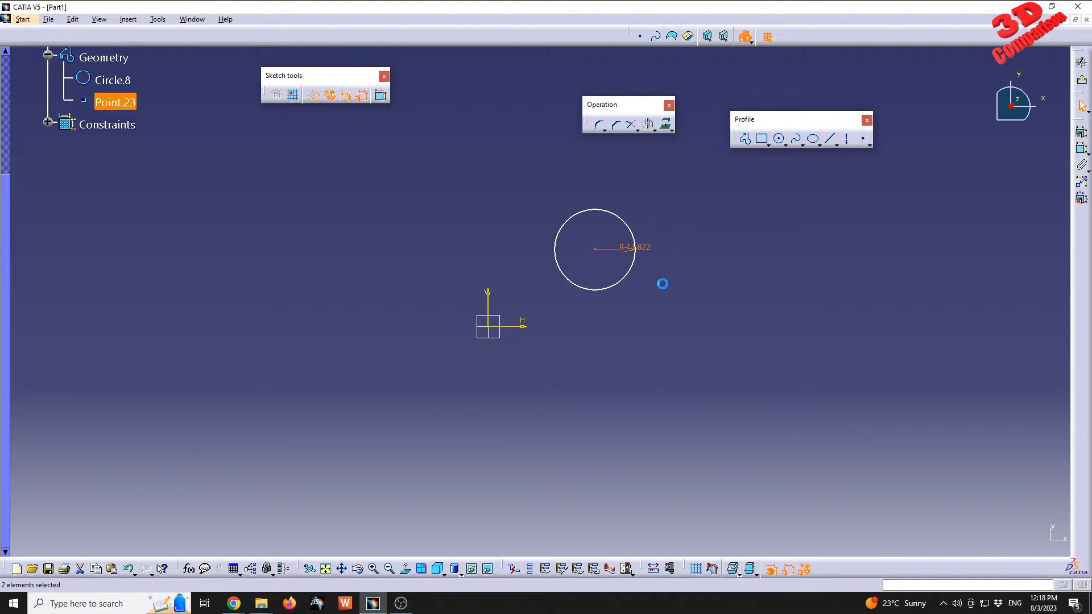
pyautogui.click(633, 309)
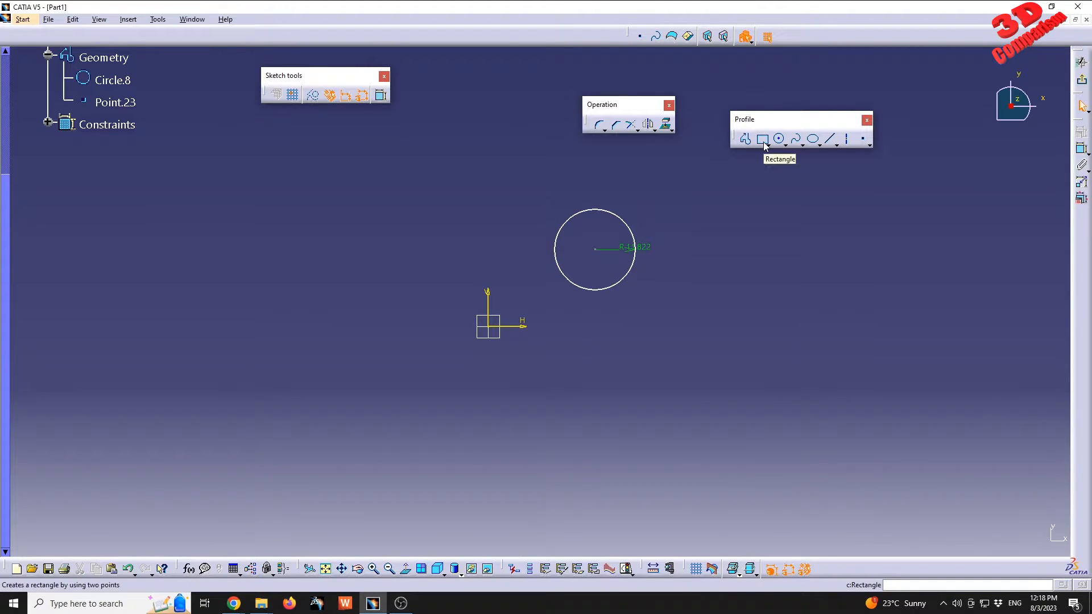
# Draw a slanted axis from about H -29.3 mm, V 25.3 mm down through the origin into the fourth quadrant.
pyautogui.click(844, 140)
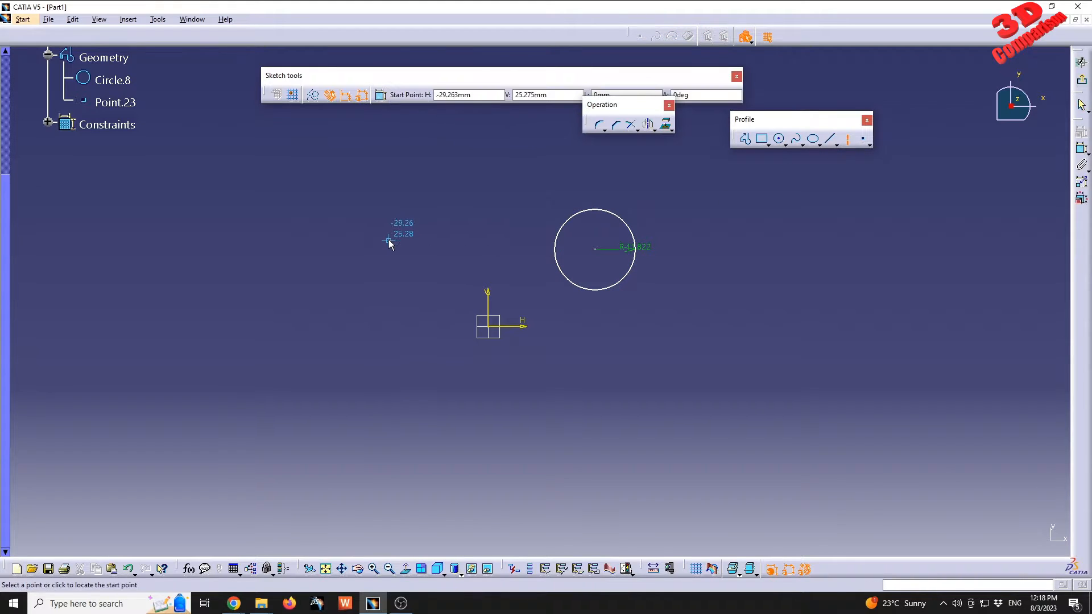
pyautogui.click(388, 241)
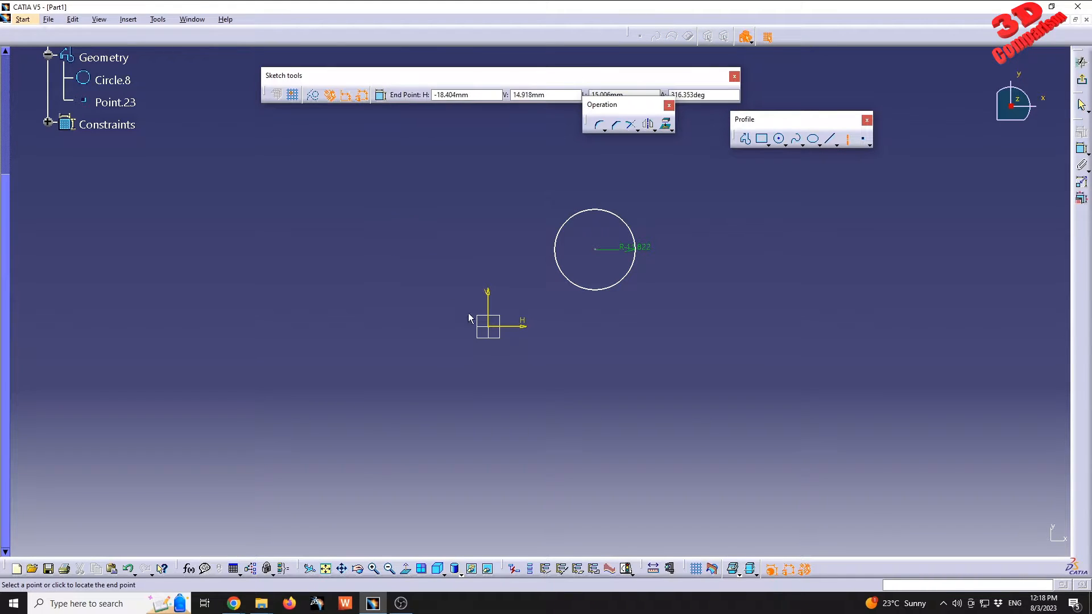
pyautogui.click(578, 394)
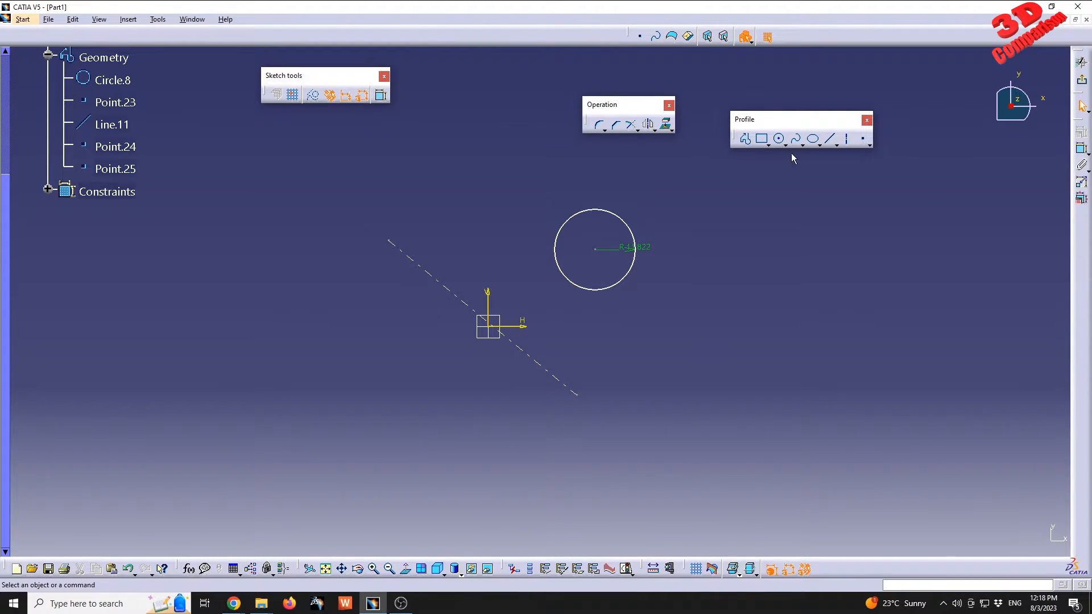
# Constrain the slanted axis to the sketch origin with a Coincidence constraint.
pyautogui.click(514, 353)
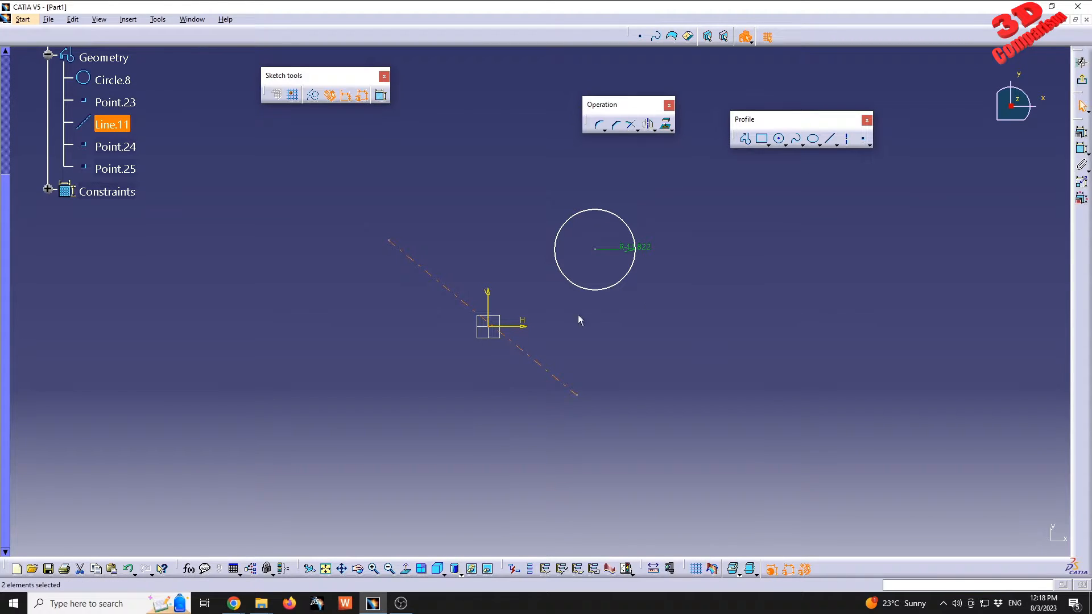
pyautogui.click(1082, 135)
pyautogui.click(226, 419)
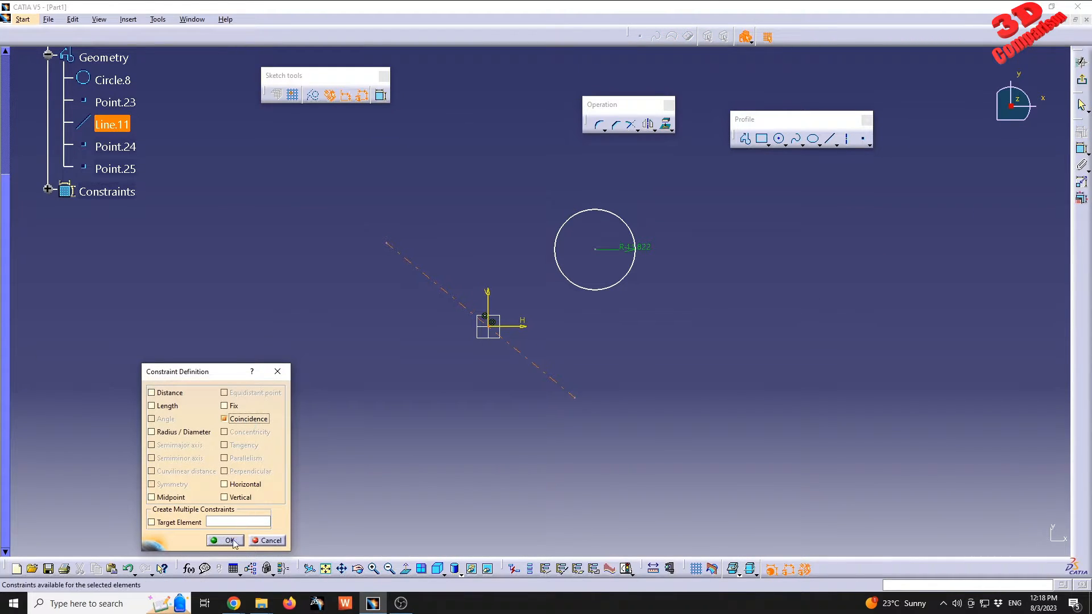
pyautogui.click(216, 543)
# Draw a rectangle about 18.9 mm high below and to the left of the origin, under the slanted axis.
pyautogui.click(761, 139)
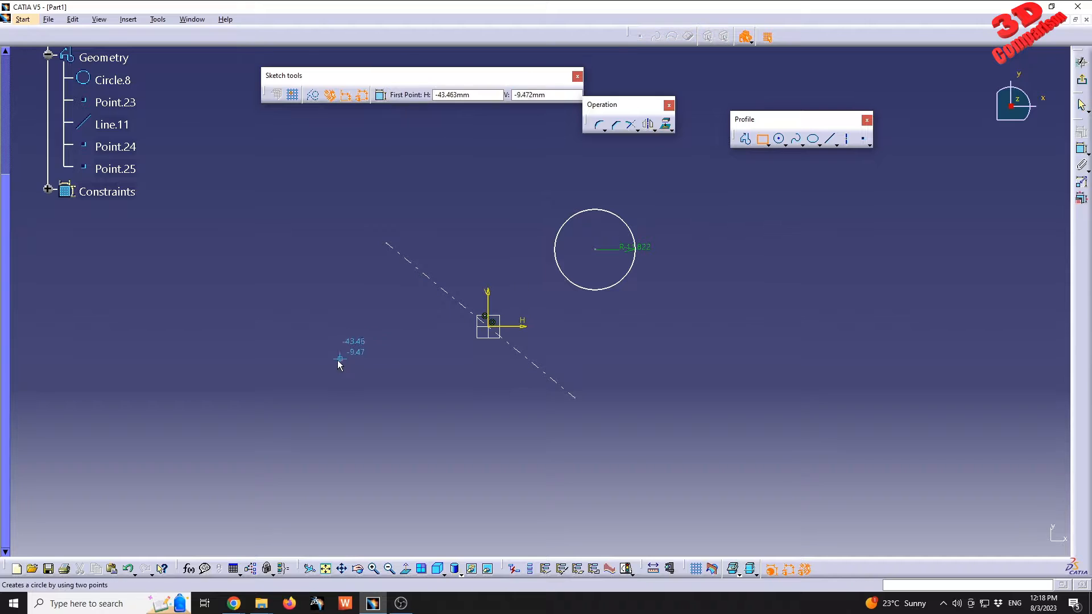
pyautogui.click(376, 345)
pyautogui.click(453, 410)
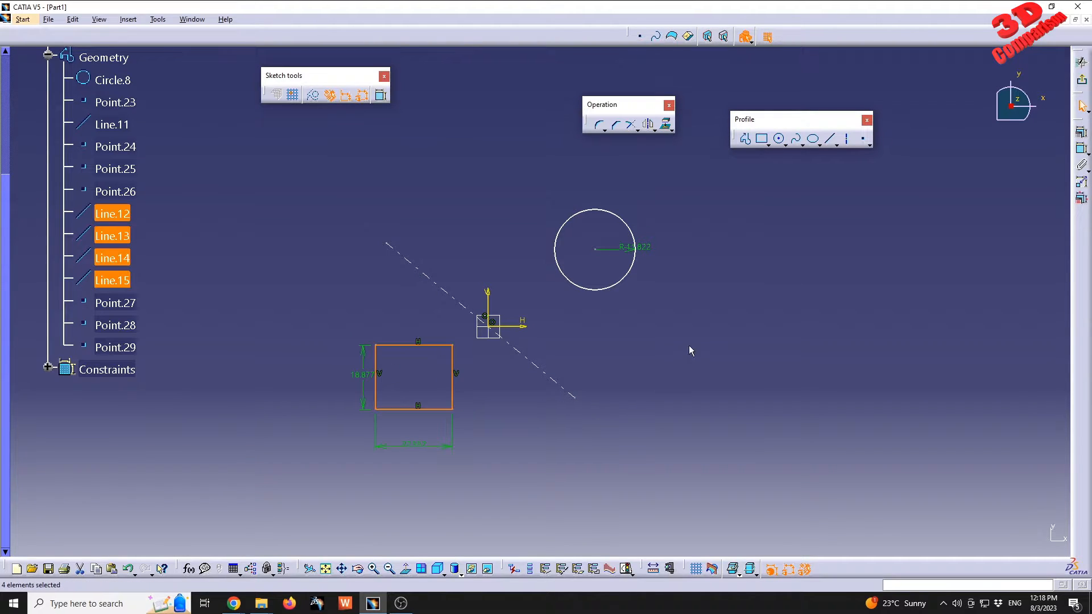
pyautogui.click(660, 349)
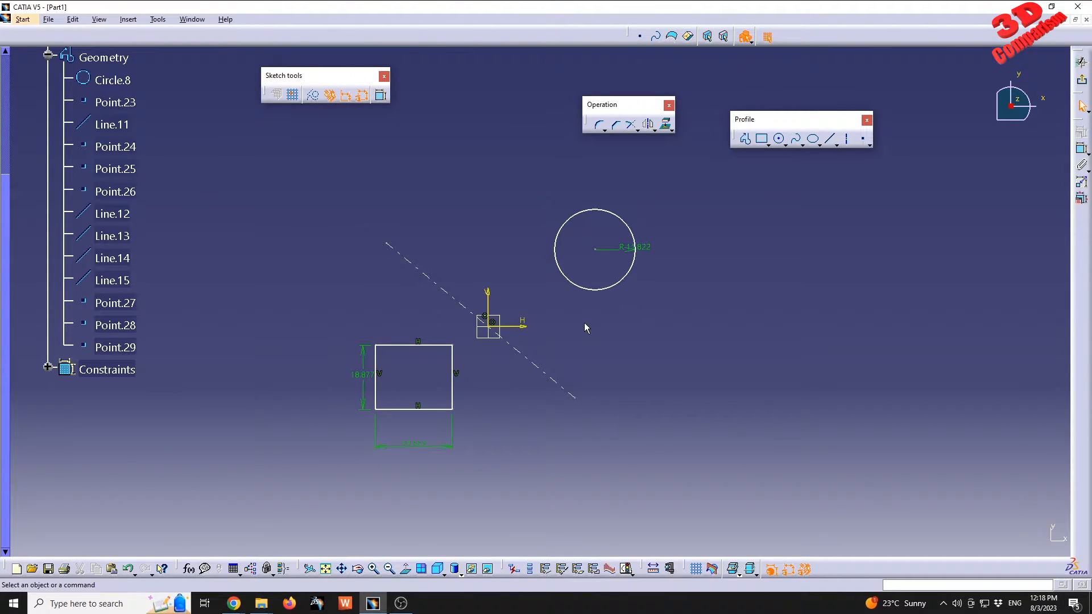
# Try the Symmetry operation on the rectangle about the slanted axis, and undo it.
pyautogui.click(648, 125)
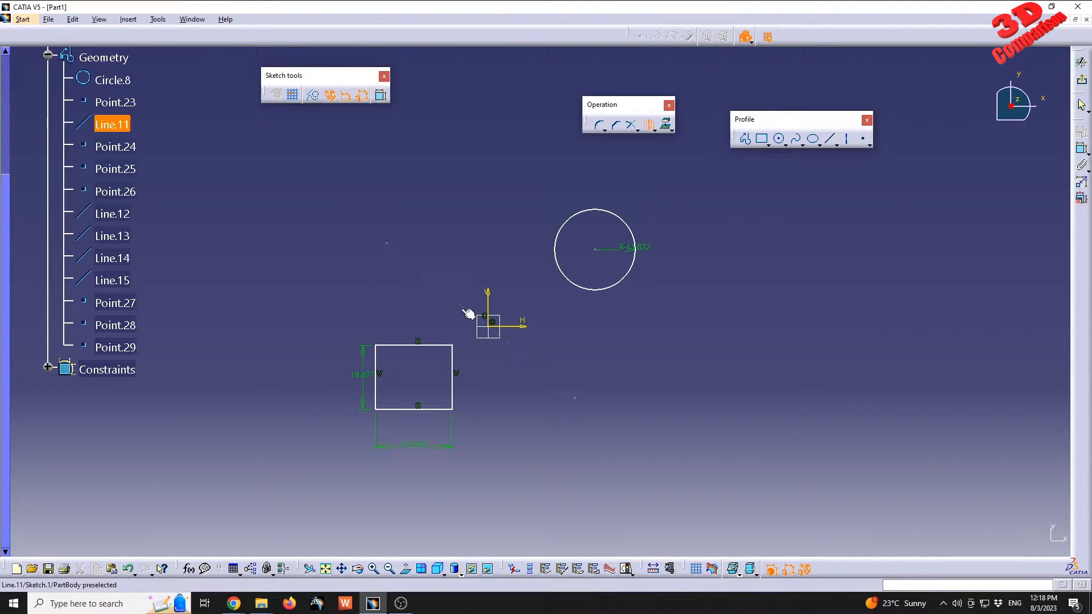
pyautogui.moveTo(339, 323); pyautogui.dragTo(462, 432)
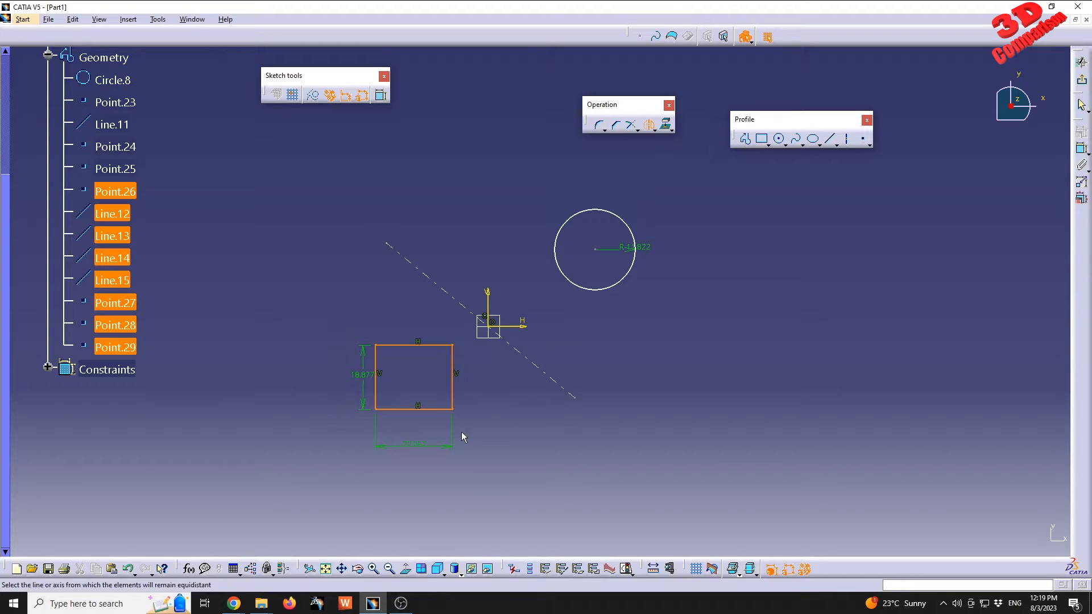
pyautogui.click(470, 310)
pyautogui.moveTo(557, 124); pyautogui.dragTo(537, 176, button='middle')
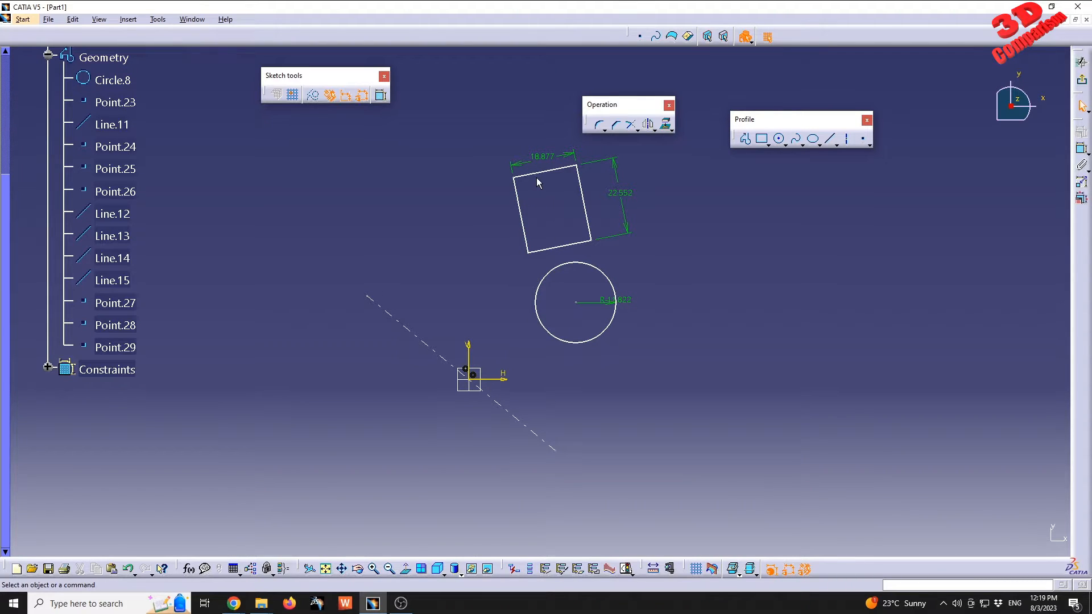
pyautogui.hotkey('ctrl', 'z')
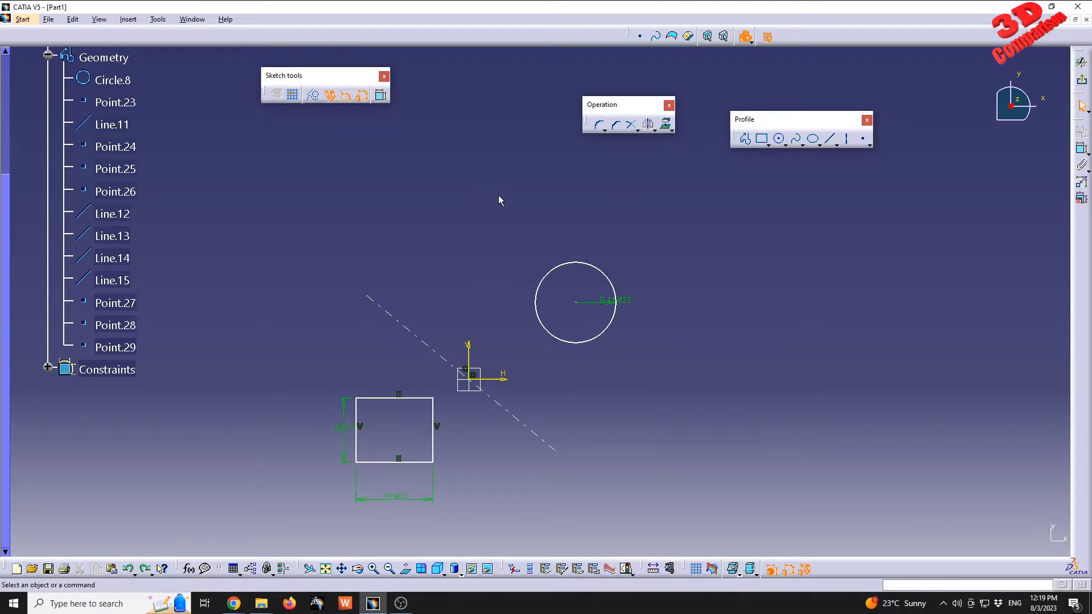
pyautogui.moveTo(463, 177); pyautogui.dragTo(555, 260)
# Mirror the rectangle about the slanted axis with the Mirror operation, keeping the original.
pyautogui.click(654, 131)
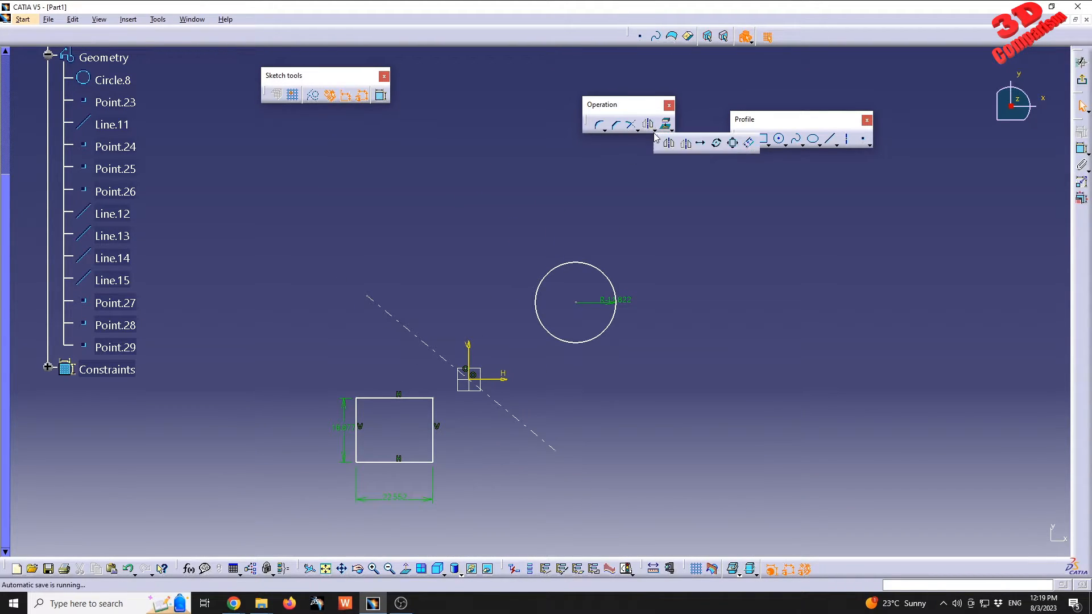
pyautogui.click(670, 147)
pyautogui.moveTo(311, 366); pyautogui.dragTo(444, 481)
pyautogui.click(431, 349)
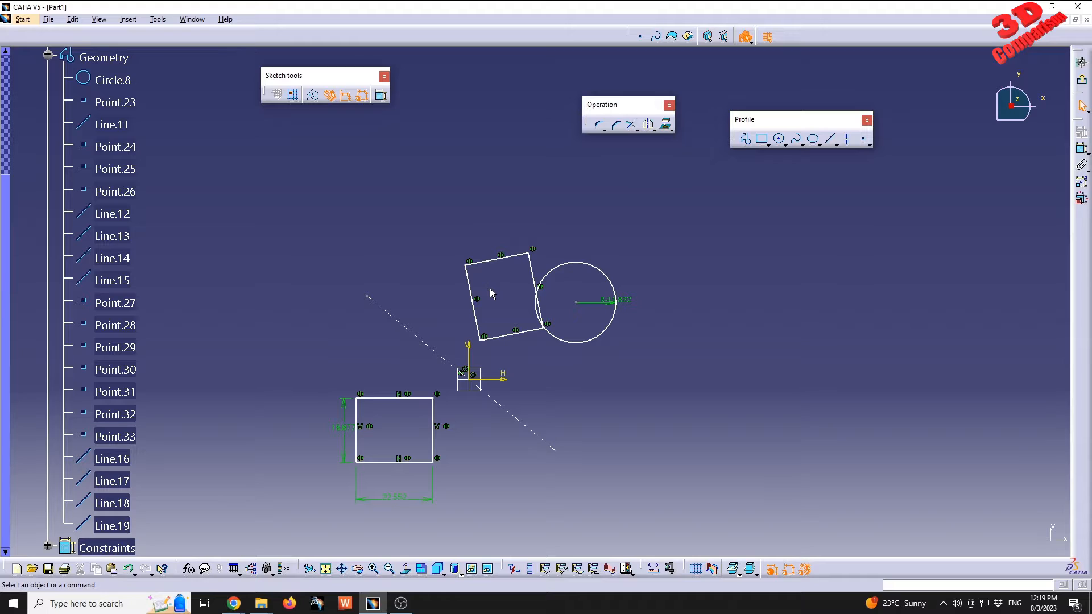
# Try the Symmetry operation on the original rectangle about the slanted axis with its mirrored copy present, and undo it.
pyautogui.click(654, 130)
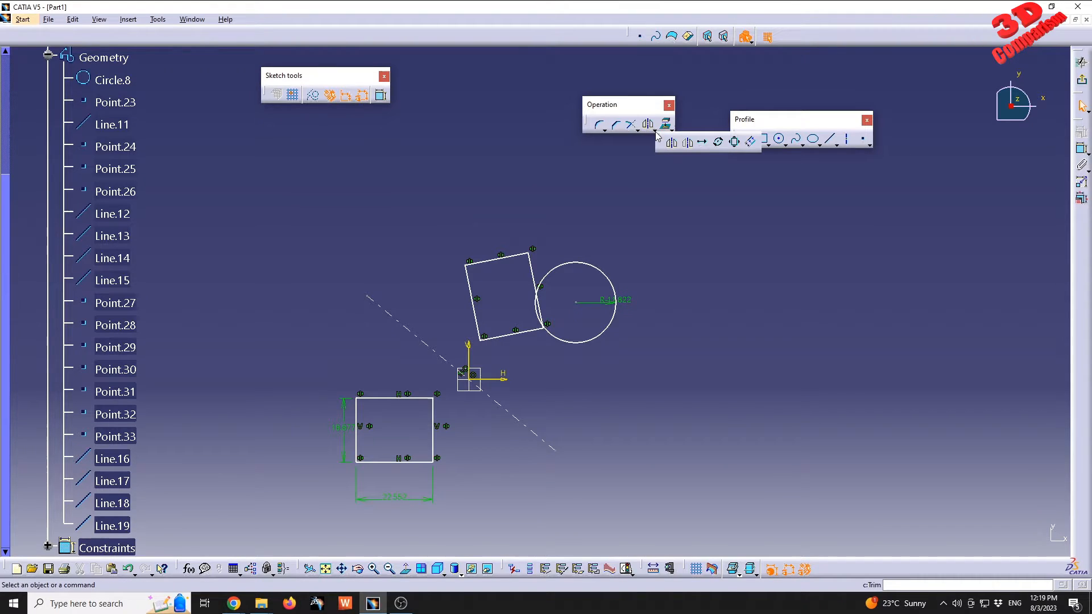
pyautogui.click(689, 142)
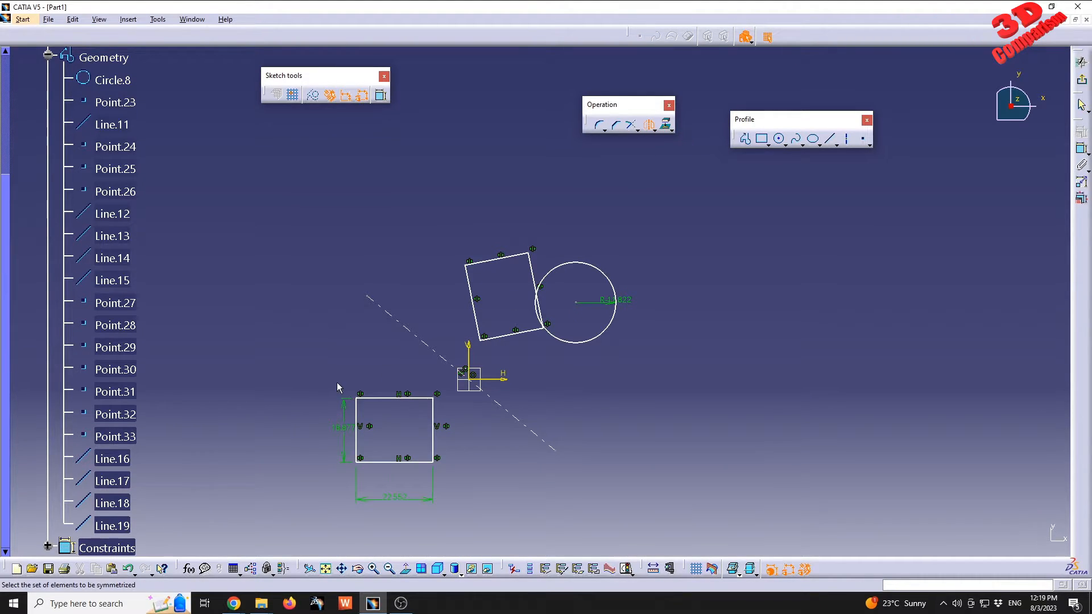
pyautogui.moveTo(337, 388); pyautogui.dragTo(447, 482)
pyautogui.click(426, 345)
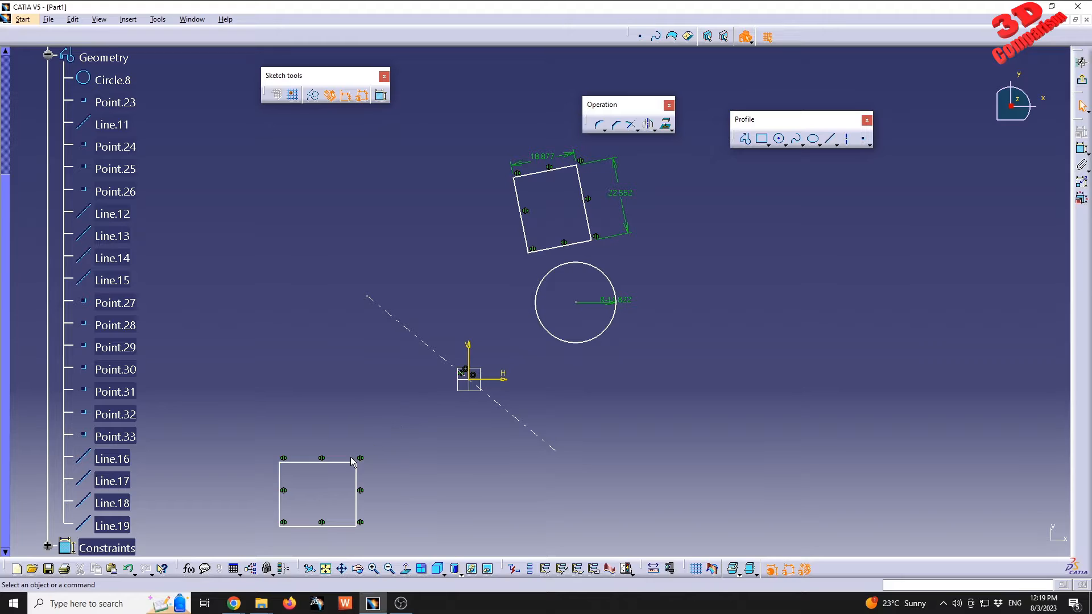
pyautogui.hotkey('ctrl', 'z')
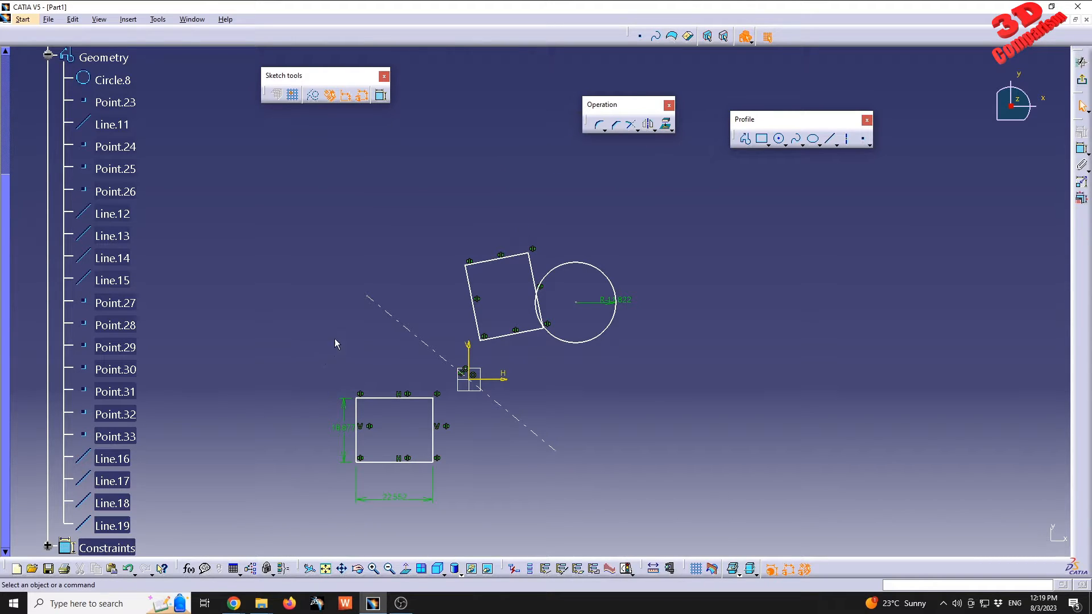
# Delete the mirrored copy of the rectangle above the slanted axis.
pyautogui.moveTo(441, 235); pyautogui.dragTo(555, 338)
pyautogui.click(571, 201)
pyautogui.moveTo(458, 239); pyautogui.dragTo(547, 350)
pyautogui.press('Delete')
pyautogui.moveTo(336, 390); pyautogui.dragTo(445, 477)
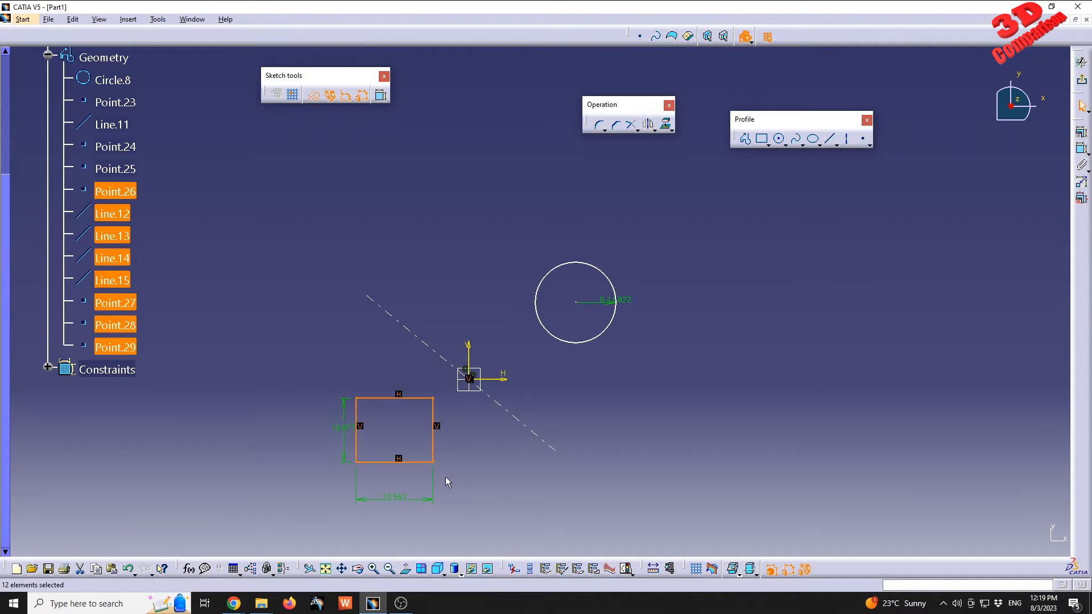
pyautogui.click(683, 380)
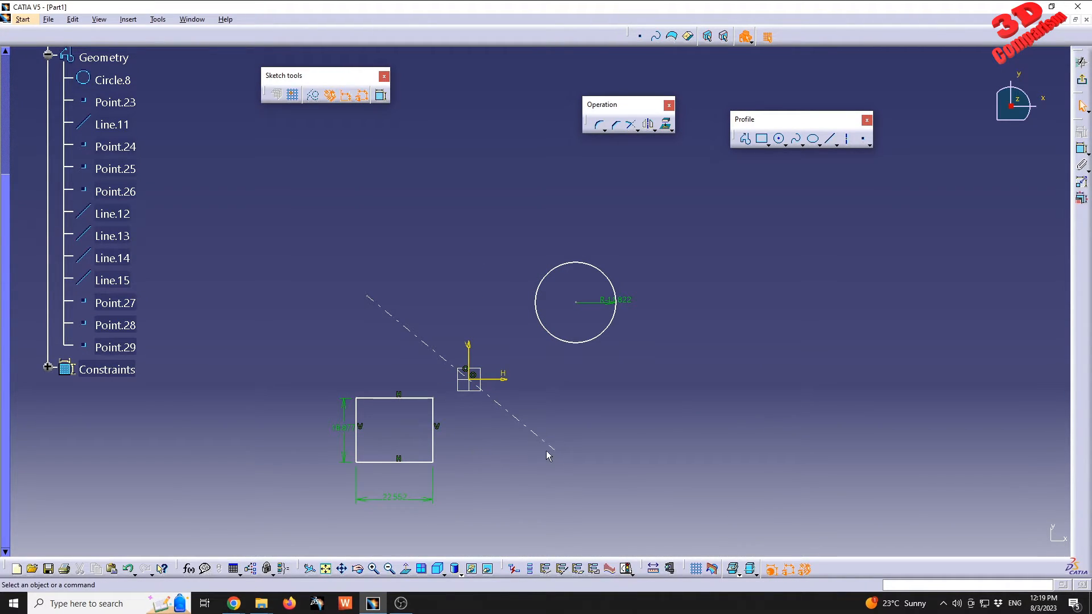
# Lengthen the slanted axis by moving both of its endpoints outward, well beyond the rectangle and circle.
pyautogui.moveTo(557, 452); pyautogui.dragTo(607, 493)
pyautogui.moveTo(368, 297); pyautogui.dragTo(278, 167)
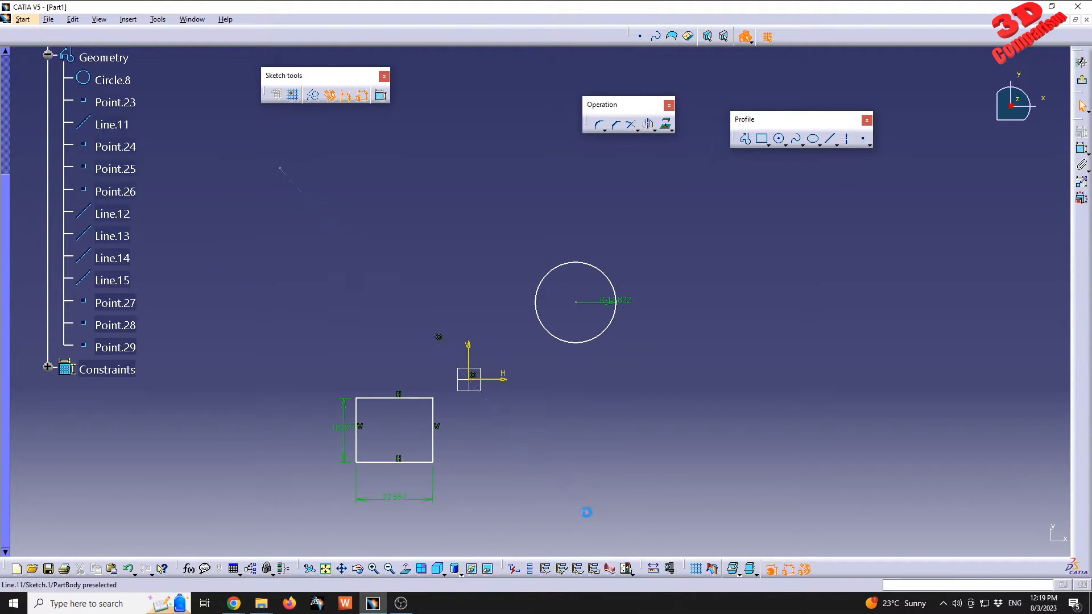
pyautogui.moveTo(586, 512); pyautogui.dragTo(614, 529)
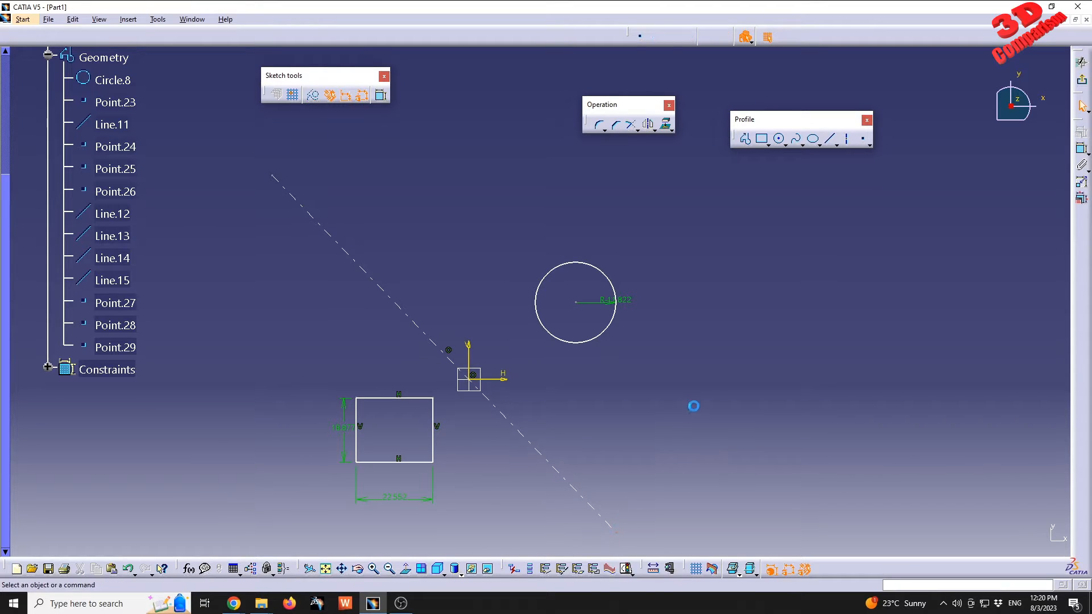
# Try the Symmetry operation on the rectangle and the circle together about the slanted axis, and undo it.
pyautogui.click(647, 129)
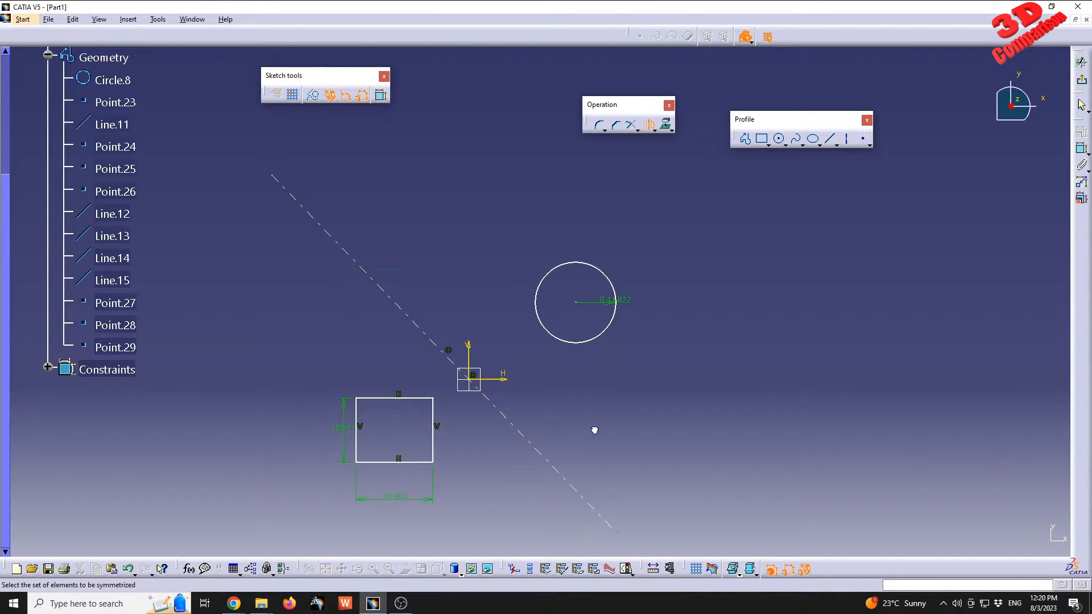
pyautogui.moveTo(321, 269); pyautogui.dragTo(676, 475)
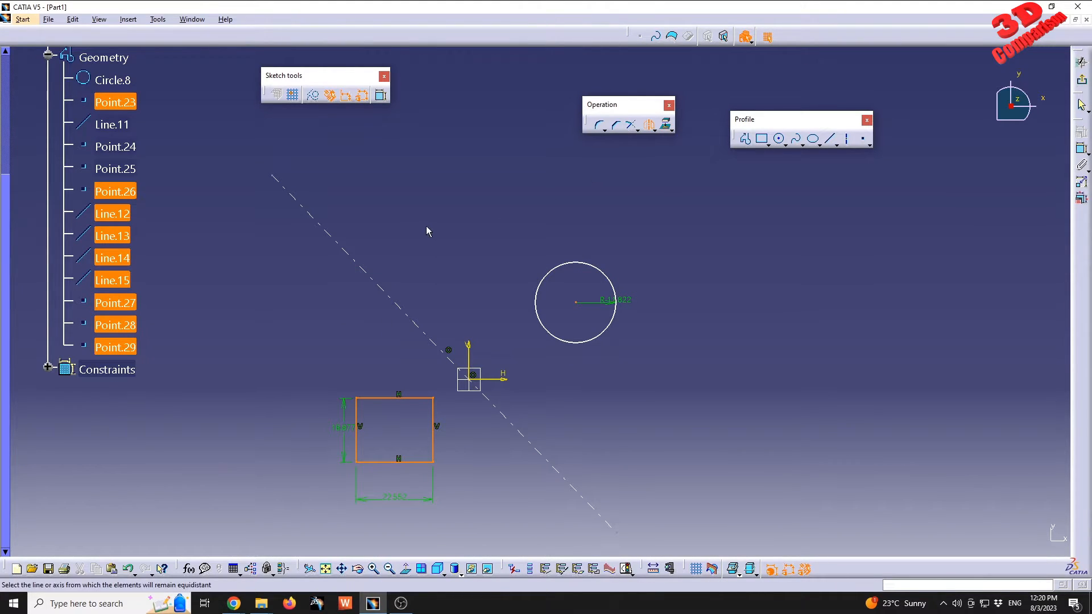
pyautogui.click(643, 129)
pyautogui.click(646, 127)
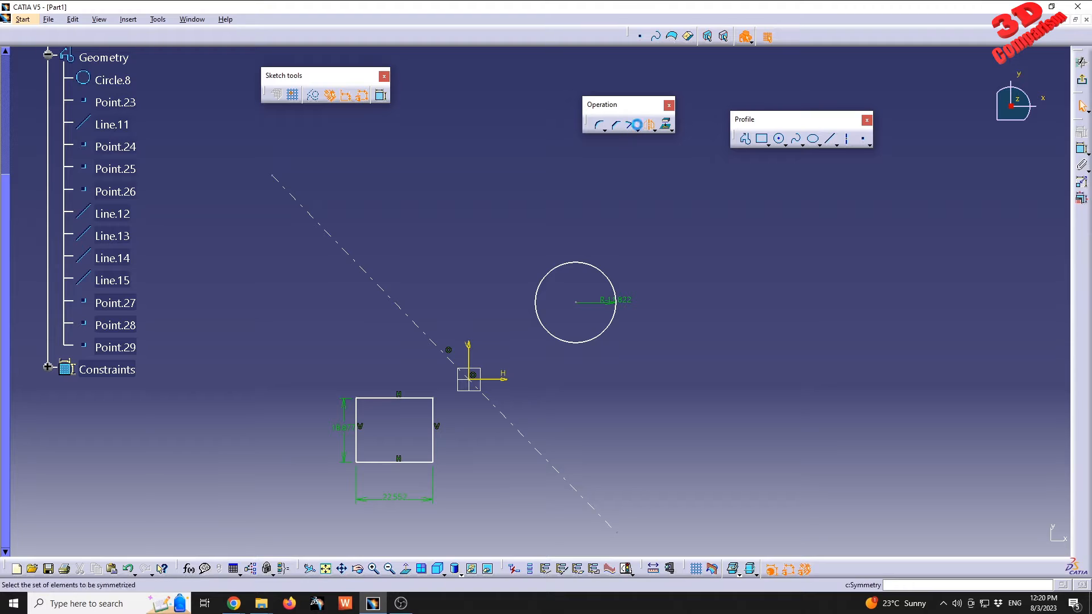
pyautogui.moveTo(309, 232)
pyautogui.mouseDown()
pyautogui.moveTo(570, 389)
pyautogui.moveTo(686, 474)
pyautogui.mouseUp()
pyautogui.click(455, 354)
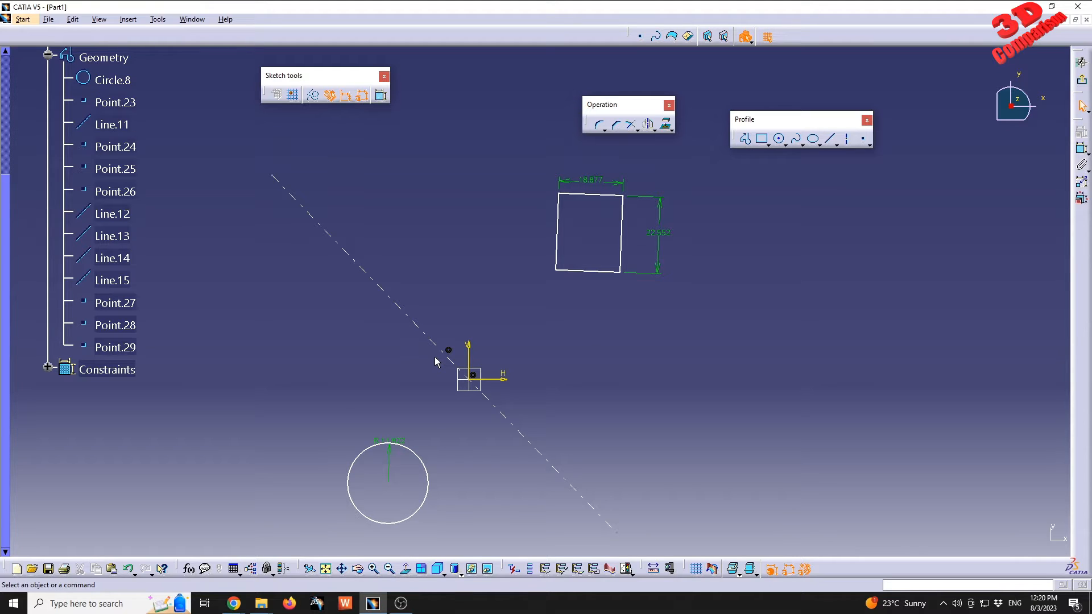
pyautogui.hotkey('ctrl', 'z')
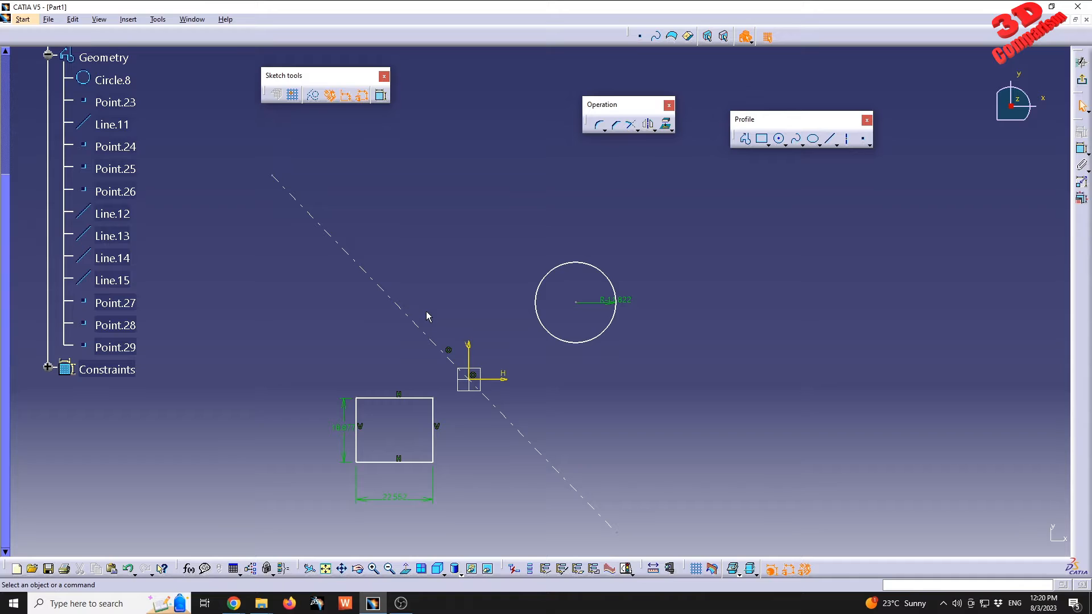
# Draw a slanted line about 46.5 mm long to the right of the circle, from about H 118.4, V 40.6 to H 92.3, V 2.1 mm.
pyautogui.click(830, 138)
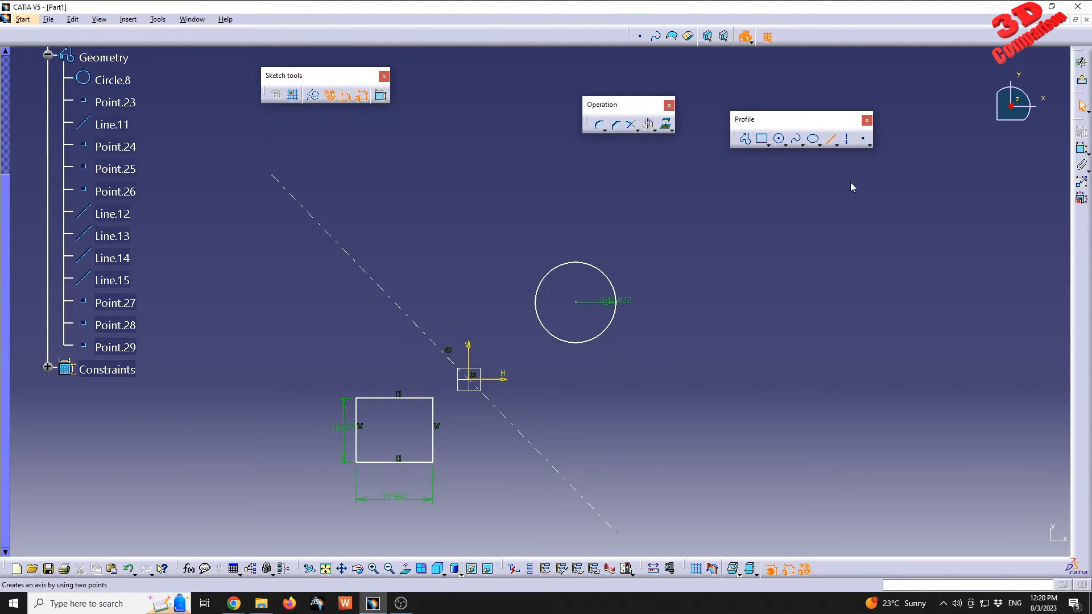
pyautogui.click(872, 241)
pyautogui.click(783, 373)
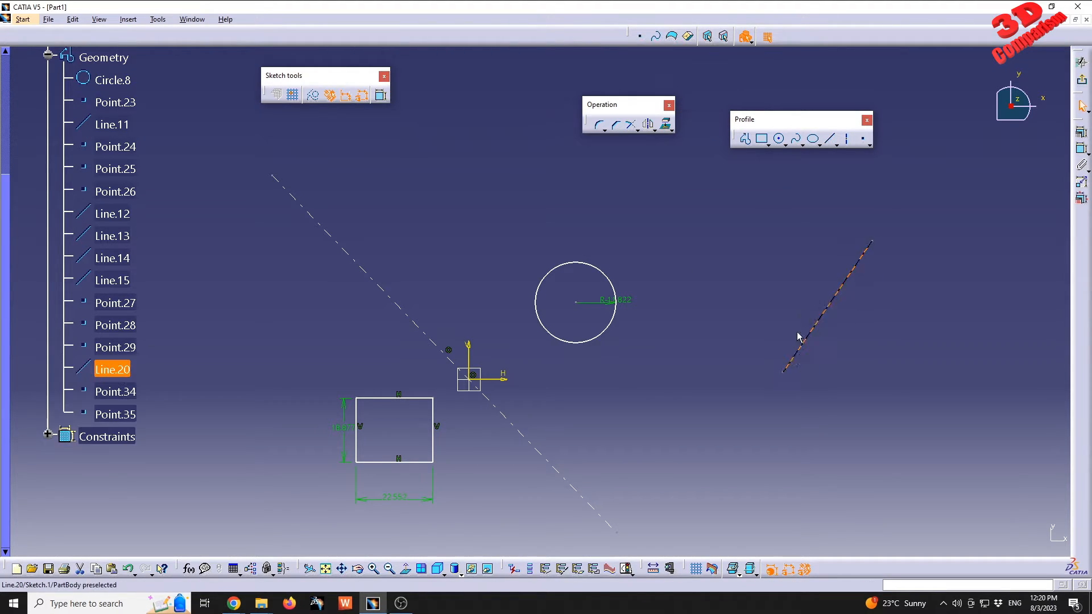
# Draw a small circle with a radius of about 7.6 mm below and to the right of the slanted line.
pyautogui.click(779, 138)
pyautogui.click(892, 343)
pyautogui.click(912, 329)
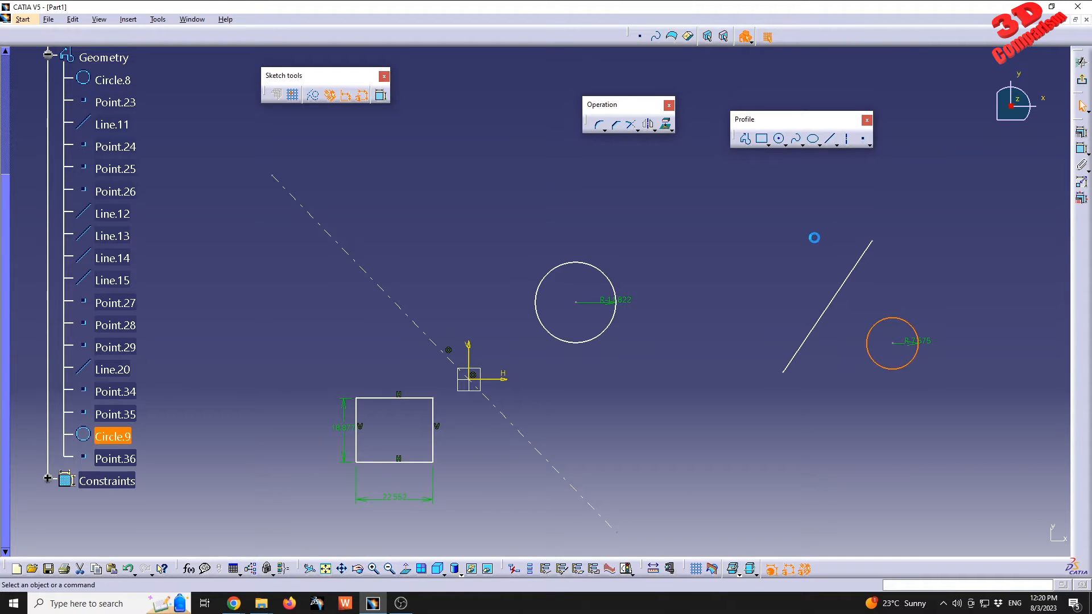
# Try the Symmetry operation on the small circle about the slanted line, and undo it.
pyautogui.moveTo(943, 404); pyautogui.dragTo(882, 323)
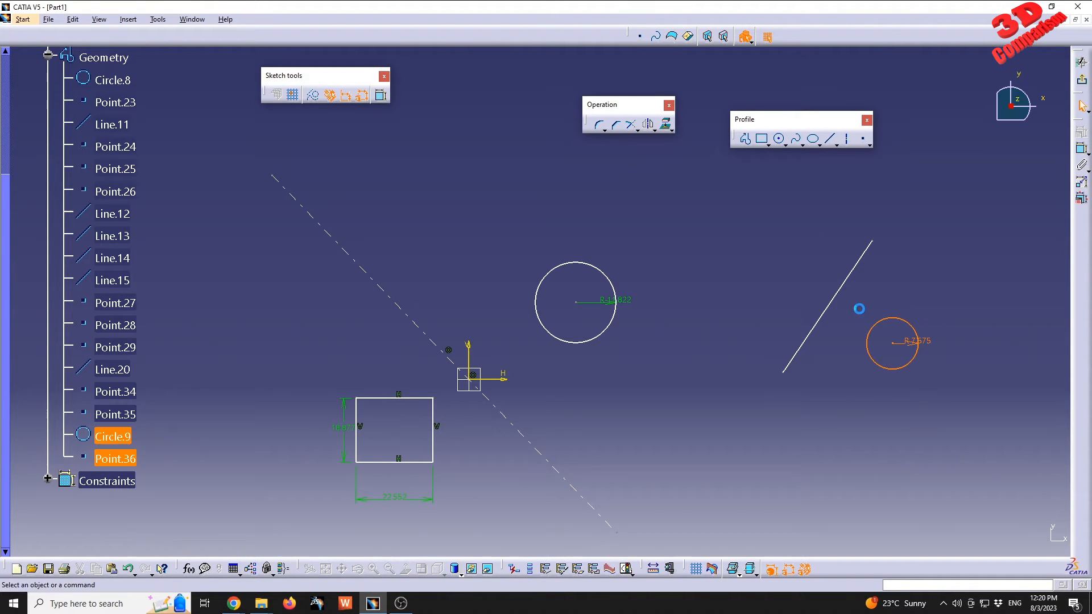
pyautogui.click(649, 125)
pyautogui.click(834, 295)
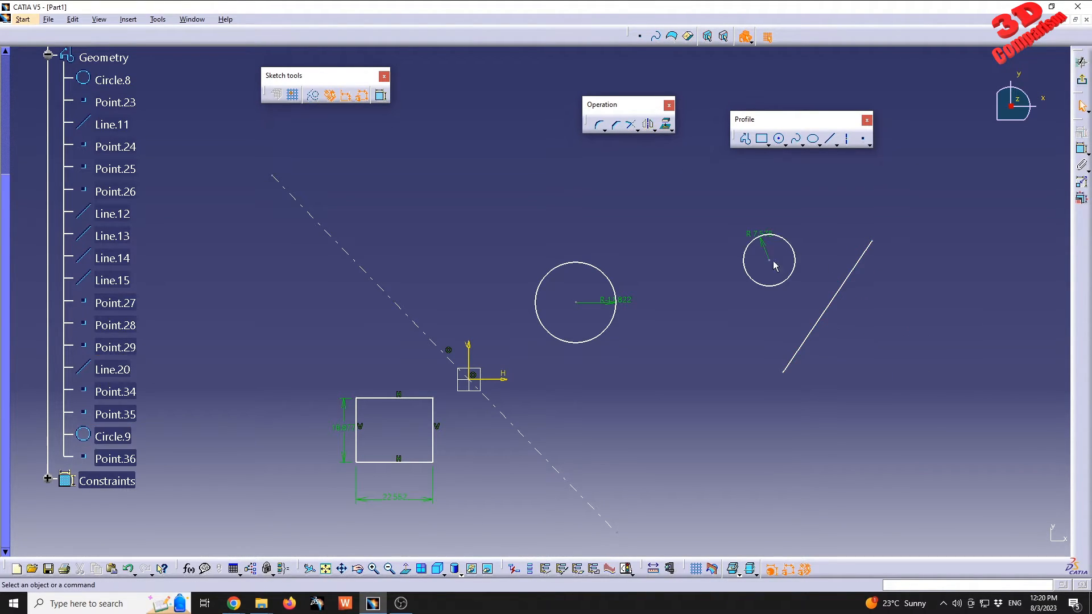
pyautogui.hotkey('ctrl', 'z')
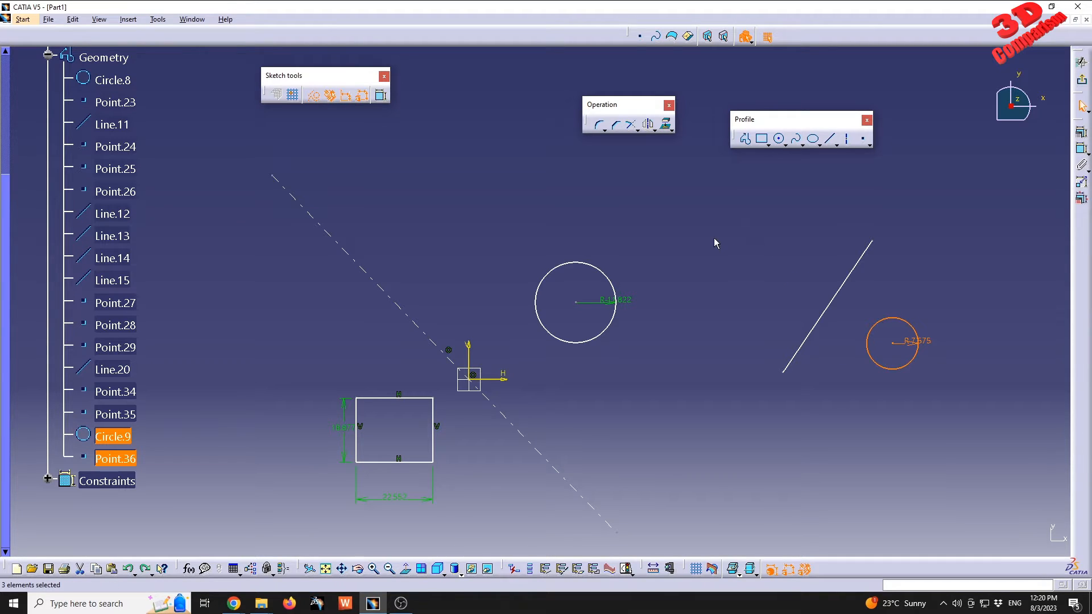
# Delete the small circle next to the slanted line.
pyautogui.click(912, 304)
pyautogui.moveTo(928, 408); pyautogui.dragTo(868, 321)
pyautogui.press('Delete')
# Draw a rectangle about 24.6 mm wide and 13 mm high below and to the right of the slanted line.
pyautogui.click(762, 139)
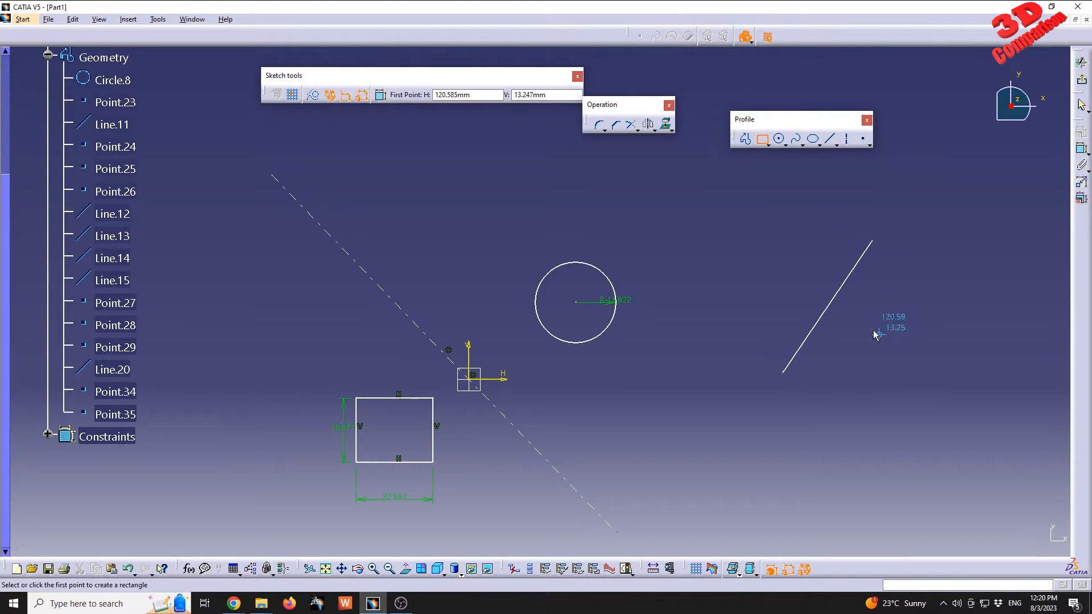
pyautogui.click(870, 328)
pyautogui.press('Escape')
pyautogui.click(761, 138)
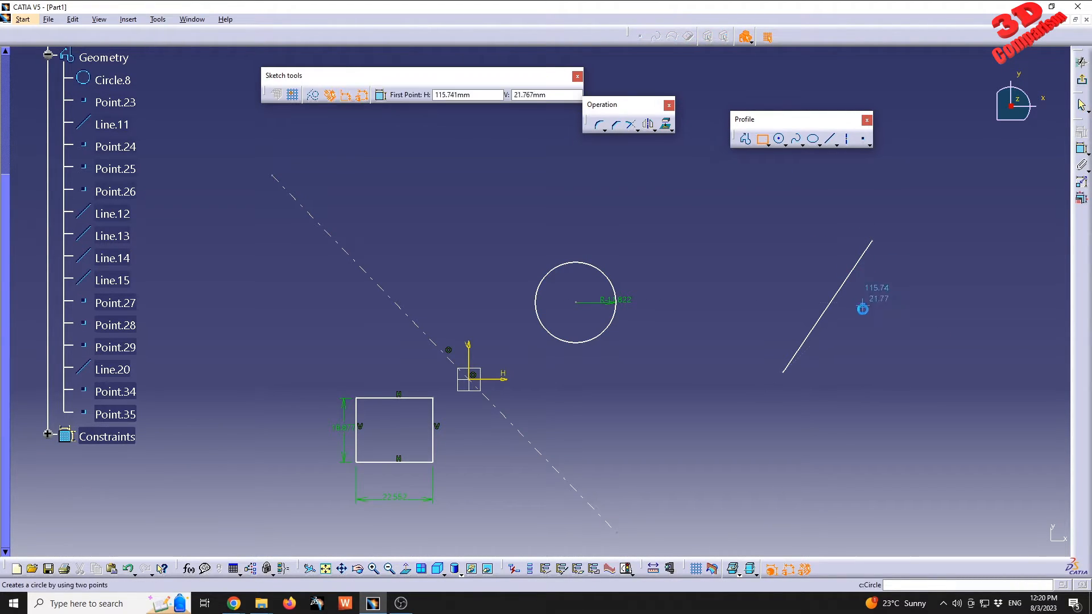
pyautogui.click(860, 319)
pyautogui.click(943, 363)
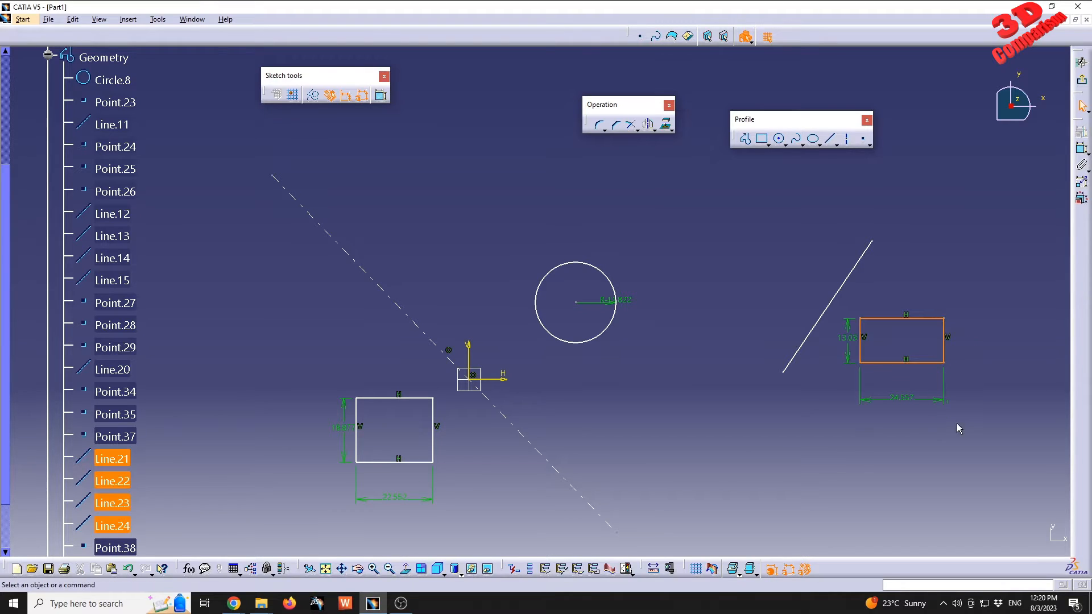
# Try the Symmetry operation on the new rectangle about the slanted line.
pyautogui.moveTo(969, 422); pyautogui.dragTo(848, 289)
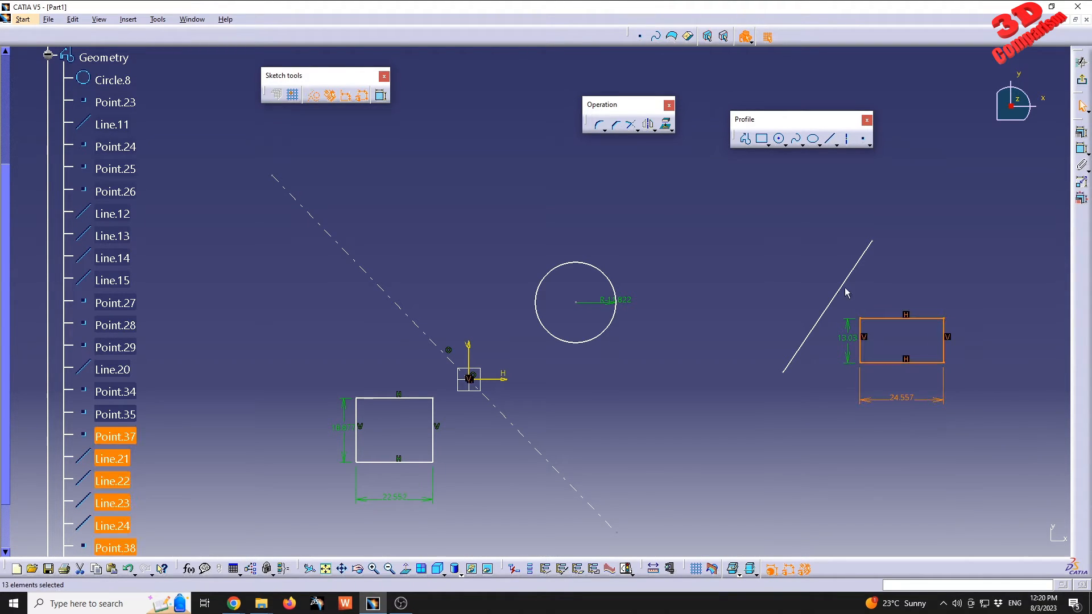
pyautogui.click(649, 124)
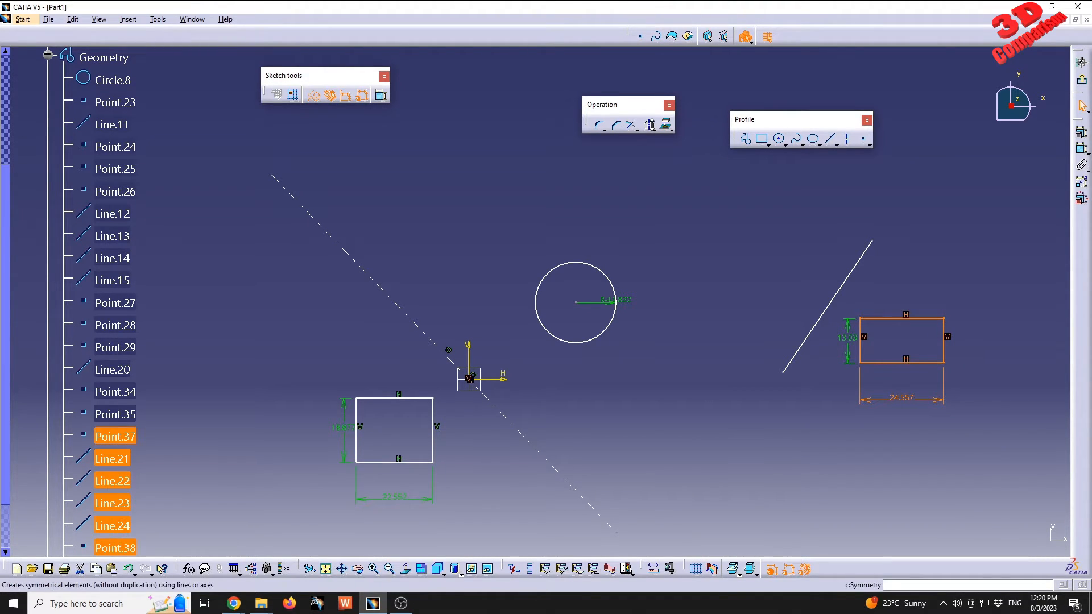
pyautogui.click(852, 291)
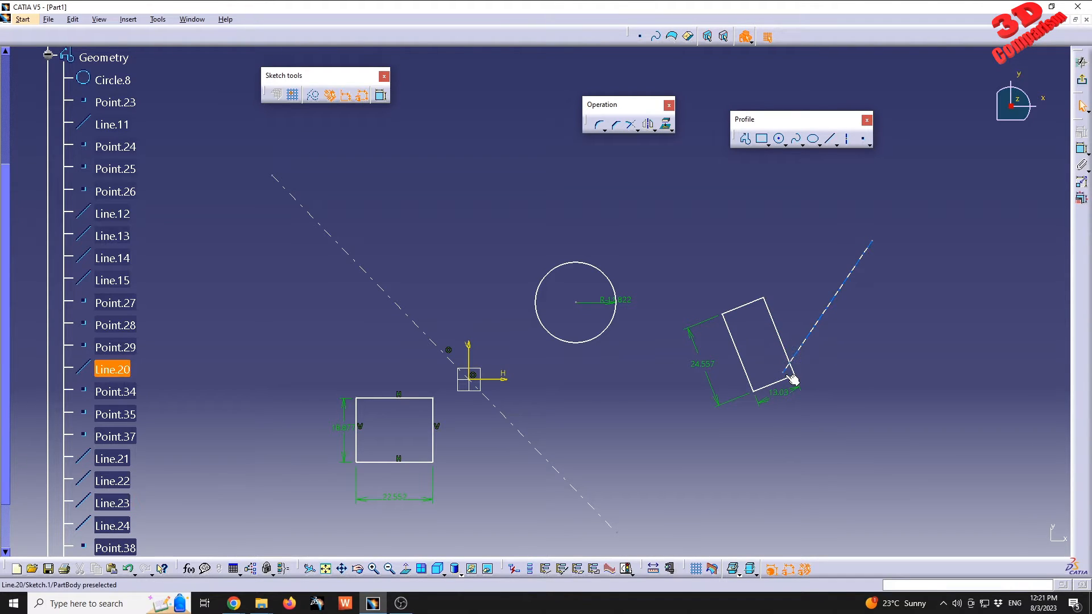
# Shift the flipped rectangle across the slanted line, and undo both the move and the symmetry.
pyautogui.moveTo(788, 385); pyautogui.dragTo(803, 401)
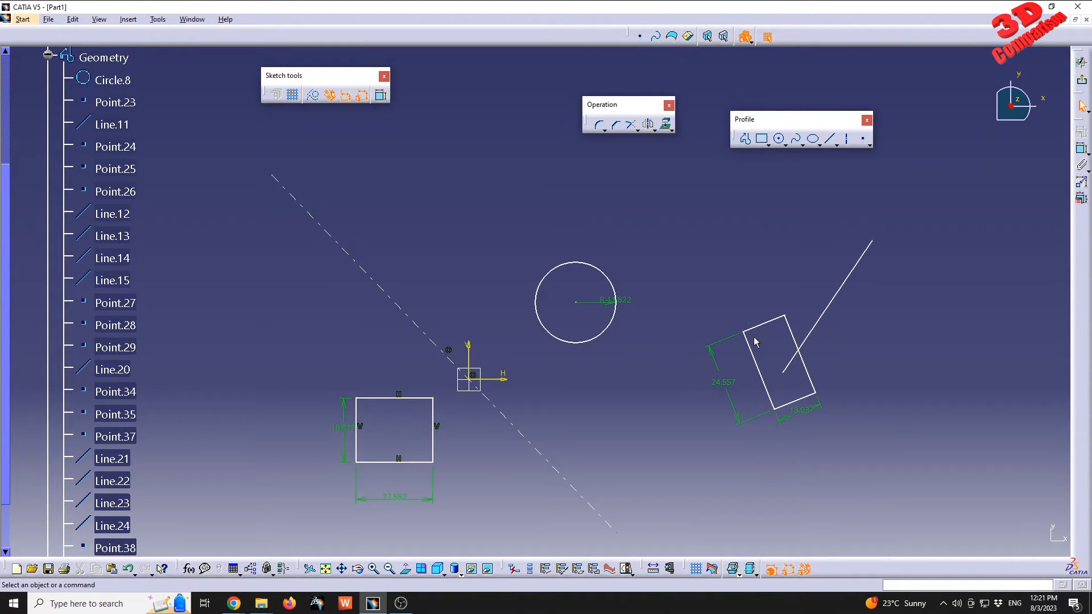
pyautogui.click(128, 569)
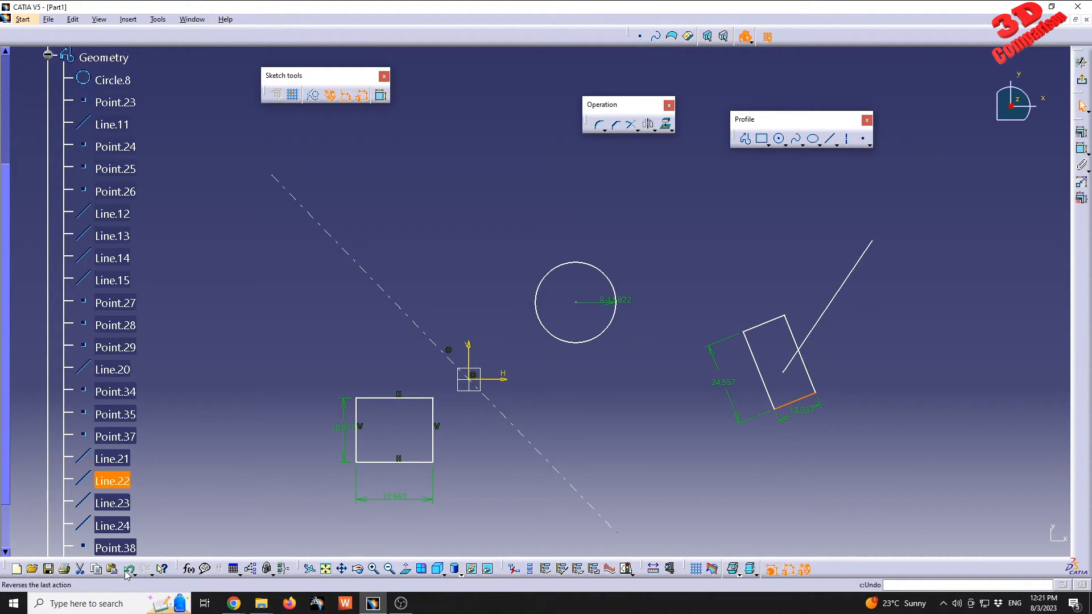
pyautogui.click(128, 570)
pyautogui.click(128, 569)
pyautogui.click(743, 312)
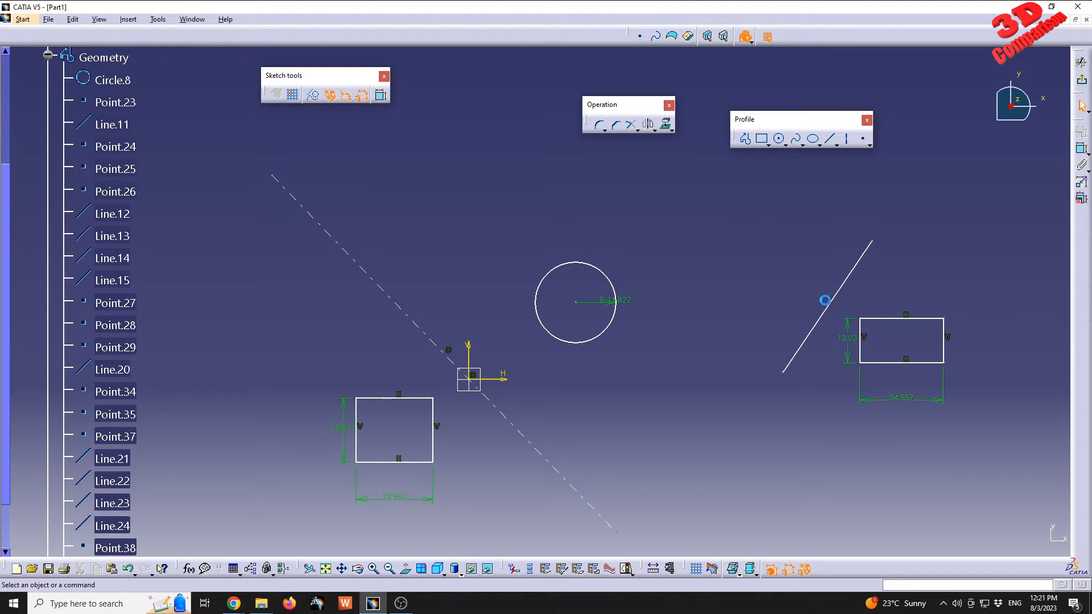
# Convert the slanted line beside the small rectangle into a construction element.
pyautogui.doubleClick(831, 300)
pyautogui.click(878, 524)
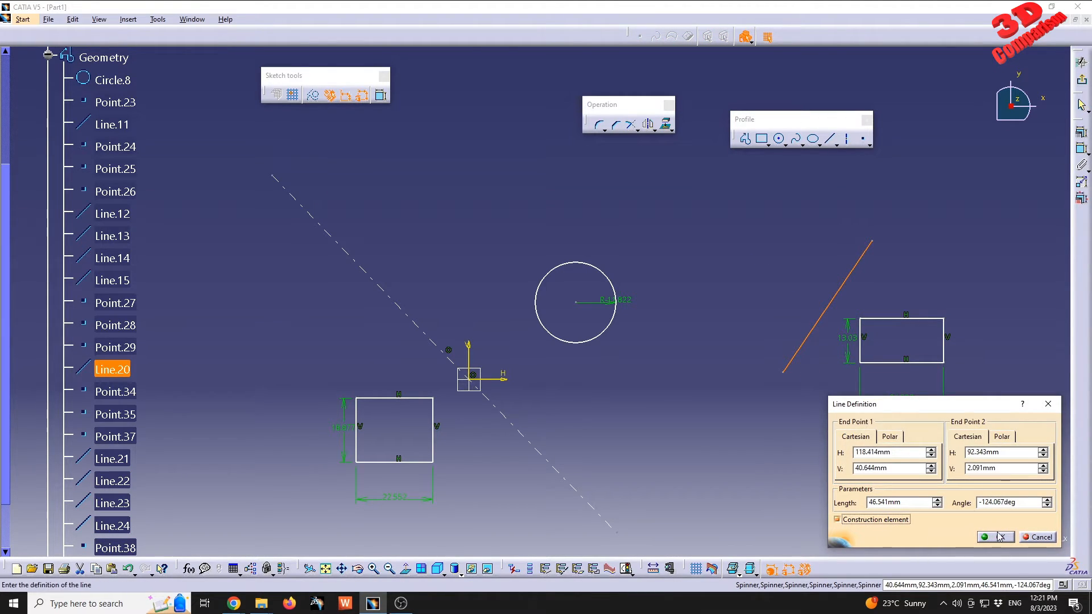
pyautogui.click(995, 537)
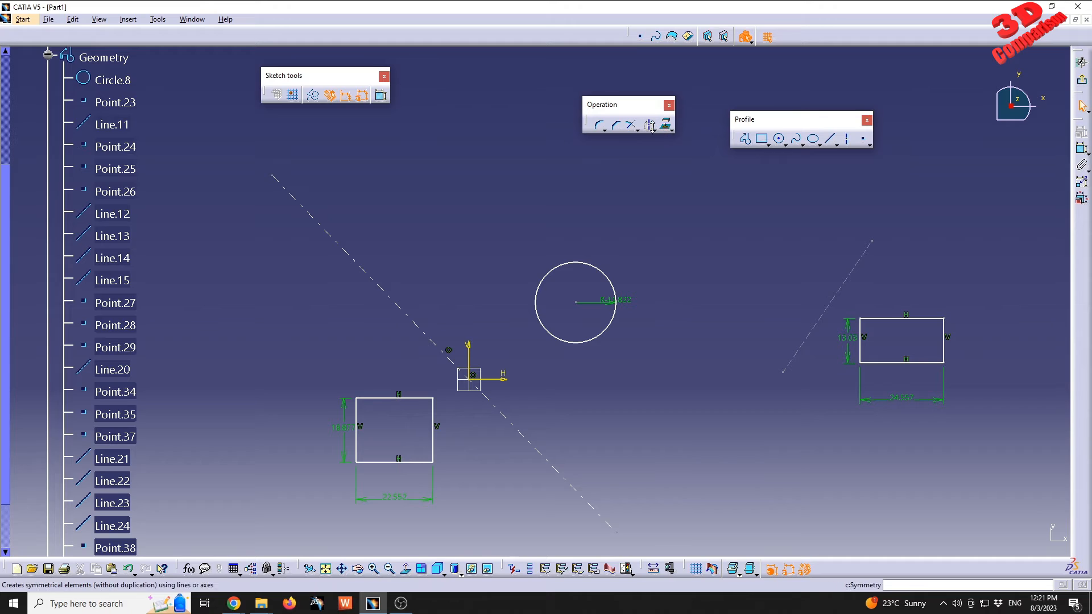
# Try the Symmetry operation on the small rectangle about the slanted construction line, and undo it.
pyautogui.click(650, 126)
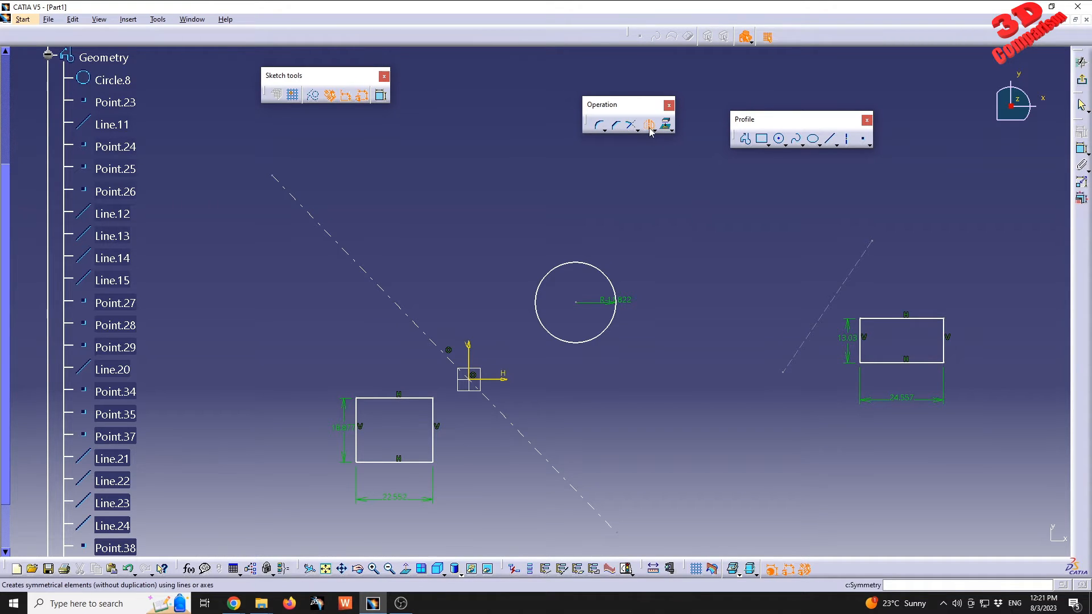
pyautogui.moveTo(972, 423); pyautogui.dragTo(860, 312)
pyautogui.click(859, 273)
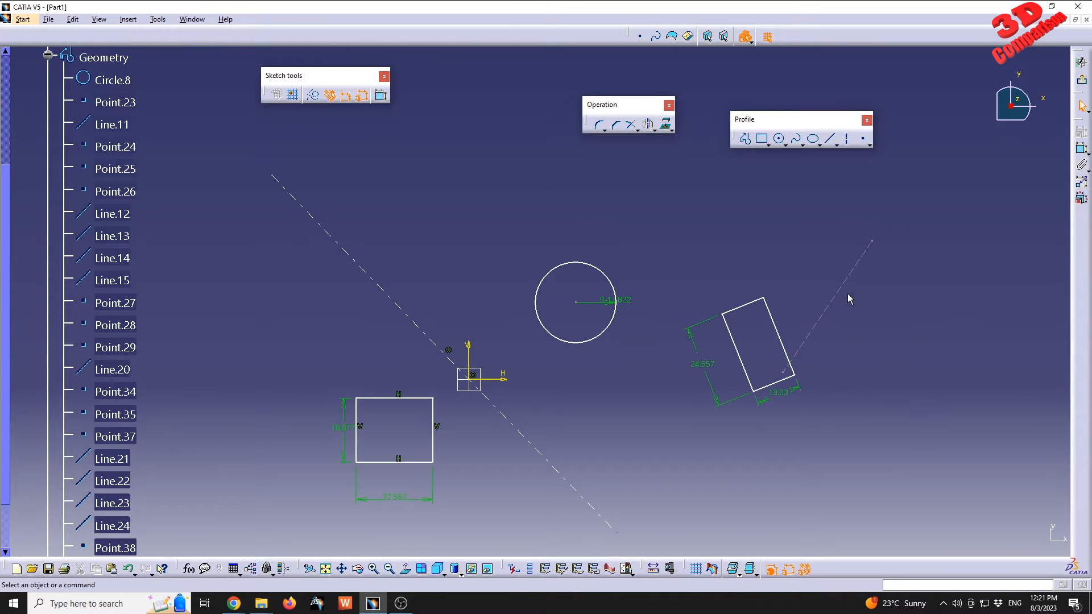
pyautogui.hotkey('ctrl', 'z')
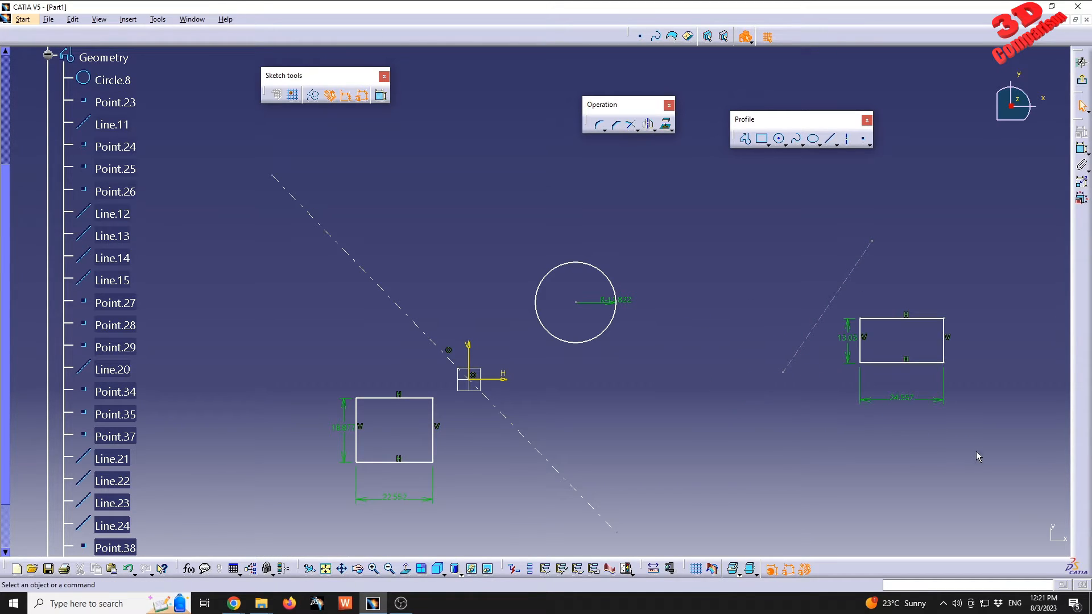
# Replace the small rectangle with an oriented rectangle parallel to the slanted construction line, about 24.6 mm by 16.2 mm.
pyautogui.moveTo(975, 453); pyautogui.dragTo(846, 319)
pyautogui.press('Delete')
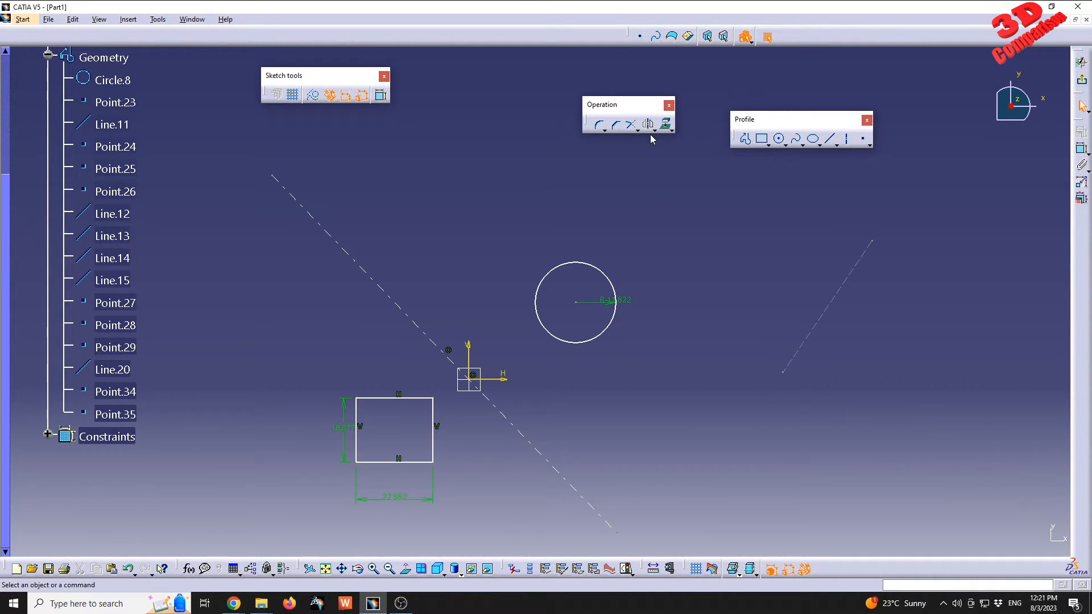
pyautogui.click(768, 146)
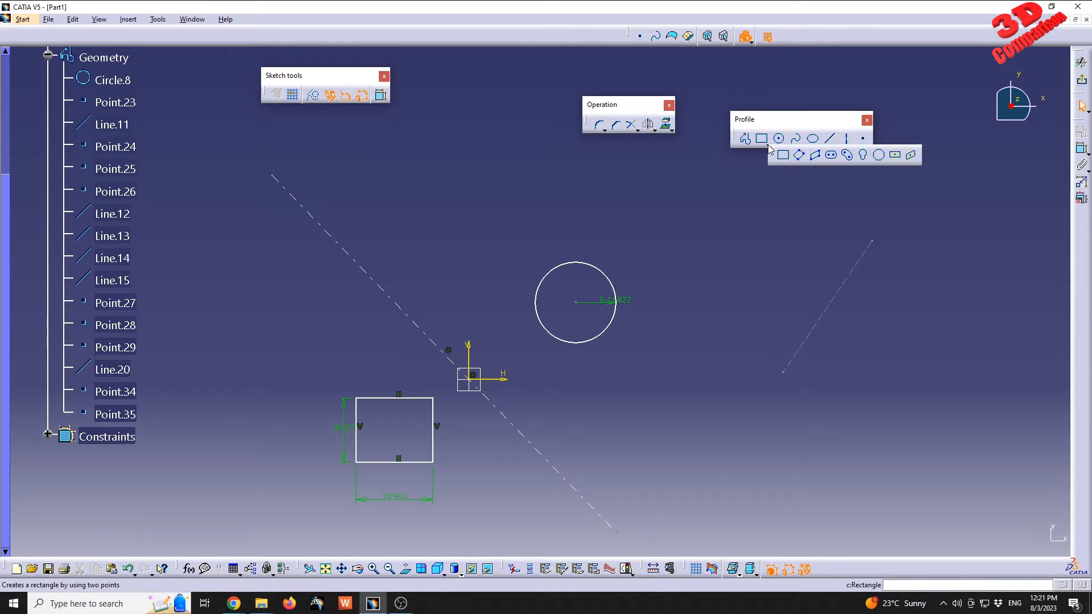
pyautogui.click(799, 155)
pyautogui.click(877, 300)
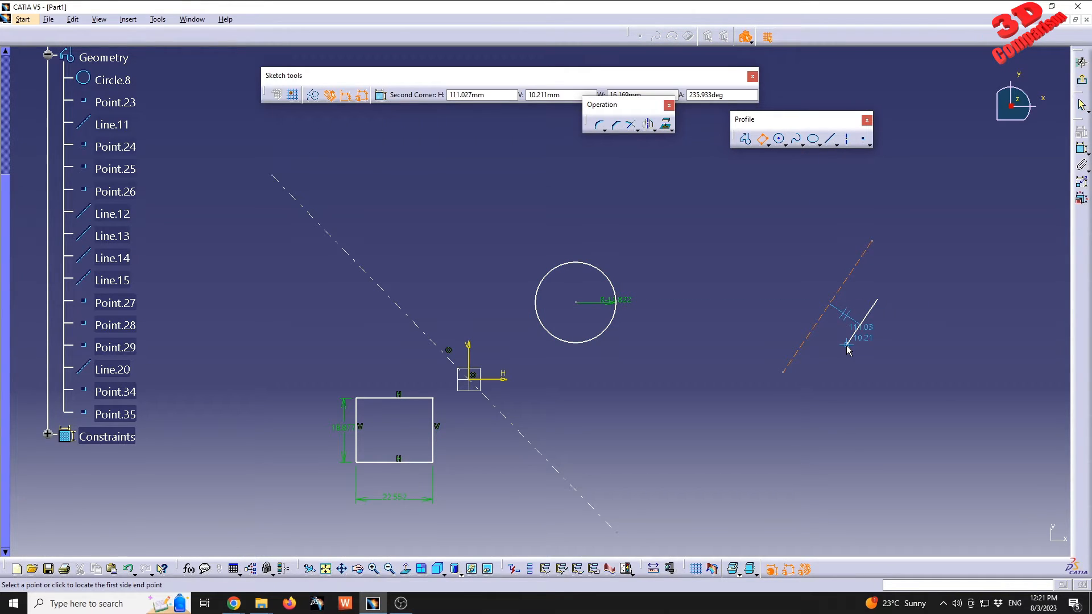
pyautogui.click(847, 345)
pyautogui.click(928, 380)
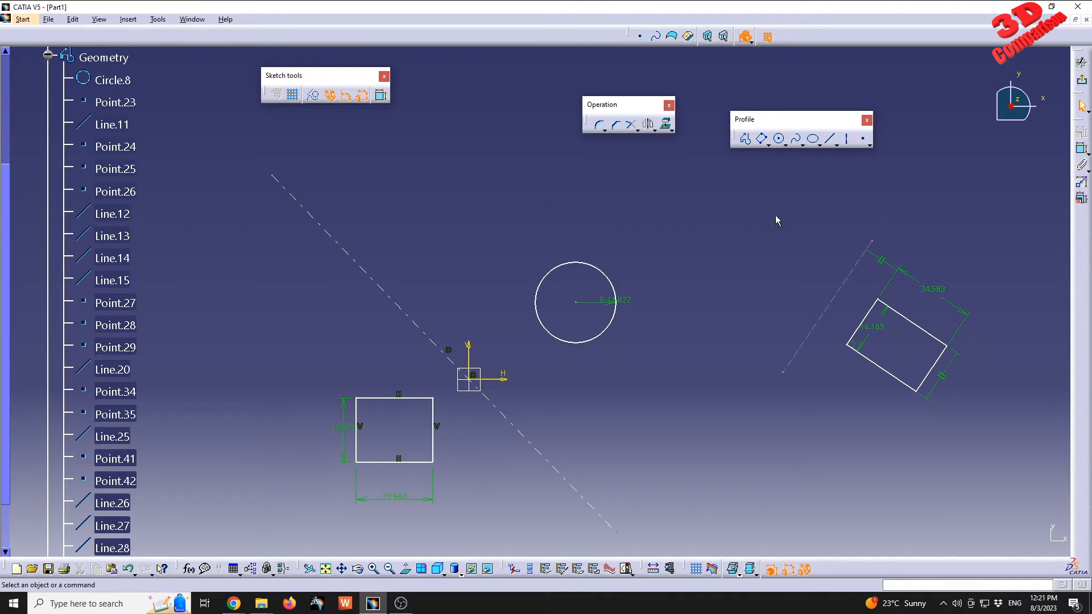
# Try the Symmetry operation on the oriented rectangle about the slanted construction line.
pyautogui.click(648, 124)
pyautogui.moveTo(974, 423); pyautogui.dragTo(837, 297)
pyautogui.click(825, 311)
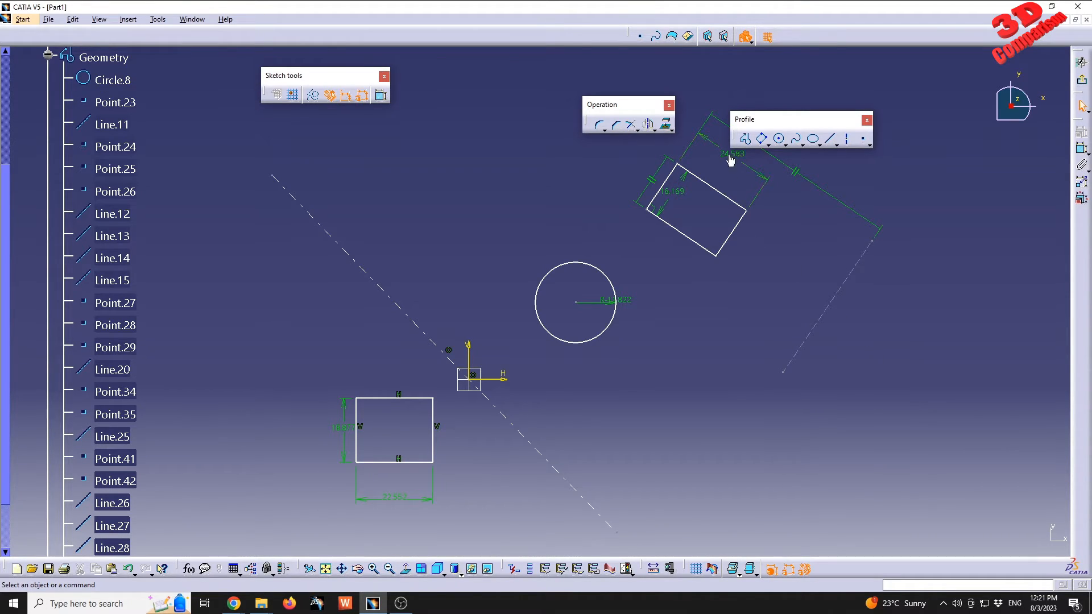
# Dimension the distance between the flipped rectangle's nearest side and the construction line, and undo both the dimension and the symmetry.
pyautogui.click(1081, 149)
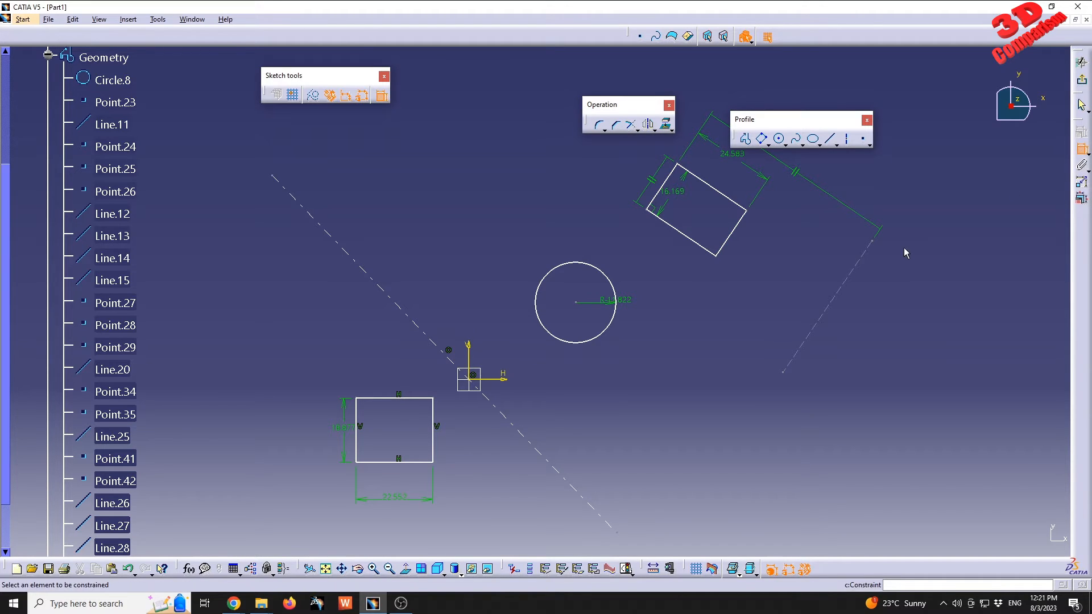
pyautogui.click(736, 235)
pyautogui.click(827, 306)
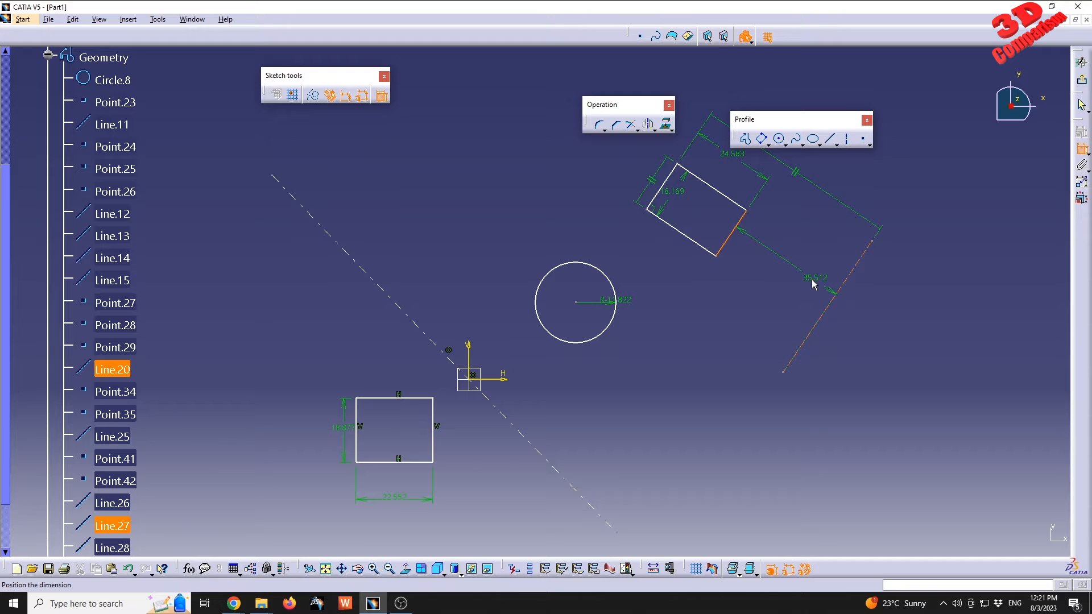
pyautogui.click(812, 283)
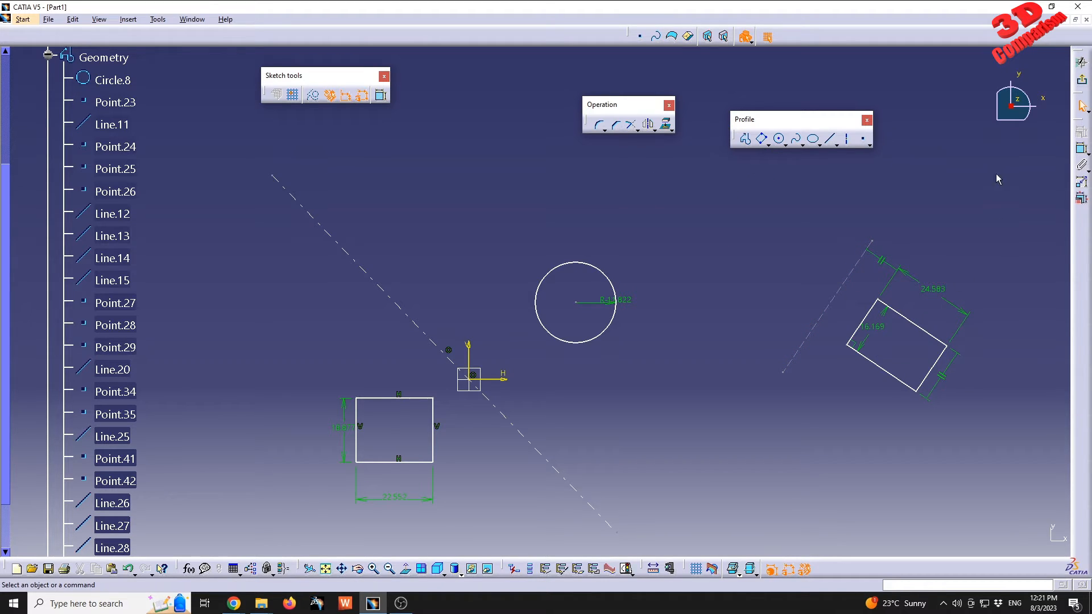
# Constrain the distance between the construction line and the oriented rectangle's nearest side to 15 mm.
pyautogui.click(1082, 149)
pyautogui.click(867, 317)
pyautogui.click(841, 289)
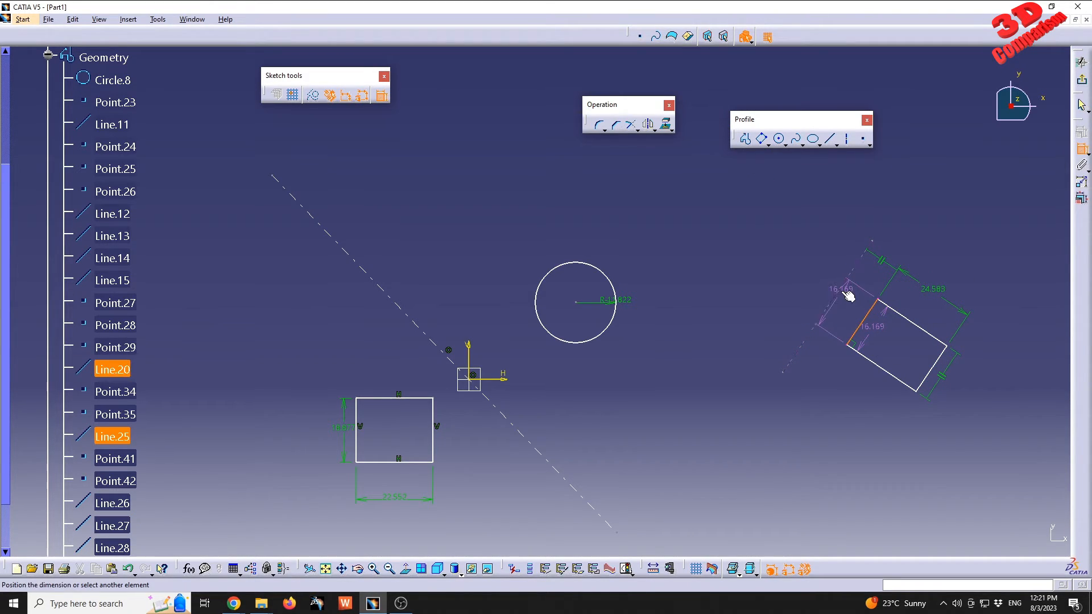
pyautogui.click(848, 296)
pyautogui.doubleClick(855, 300)
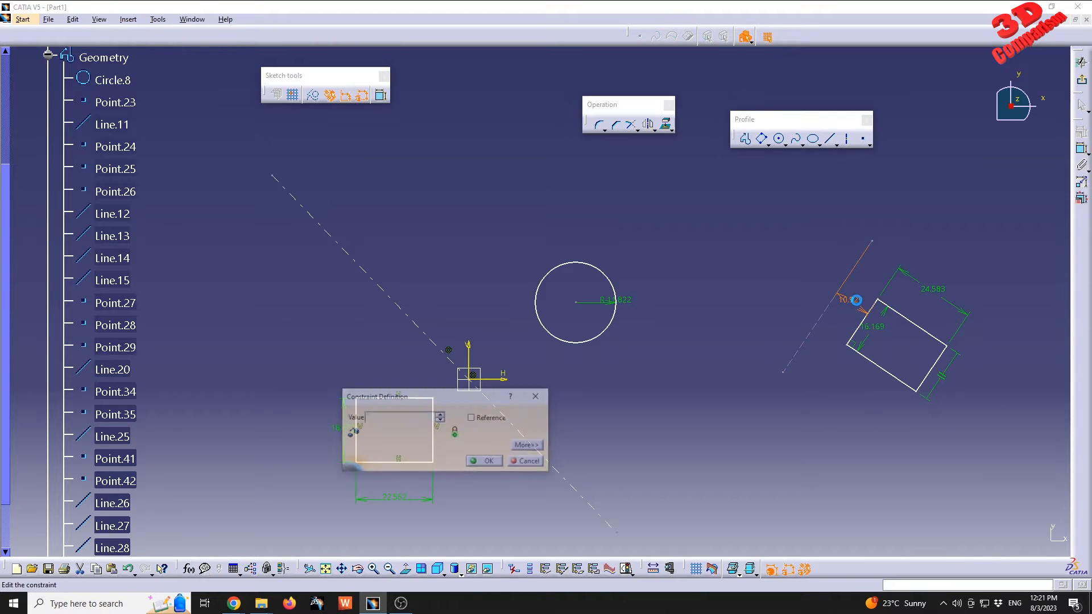
pyautogui.write('15')
pyautogui.press('Return')
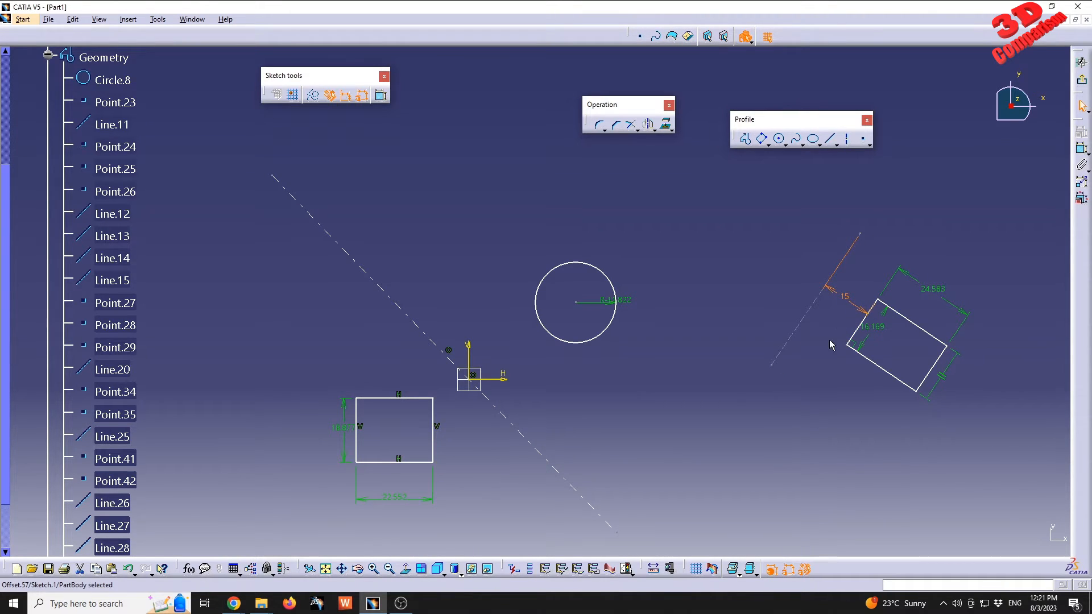
pyautogui.click(832, 345)
# Try the Symmetry operation on the dimensioned oriented rectangle about the construction line, and undo it.
pyautogui.moveTo(974, 429); pyautogui.dragTo(829, 294)
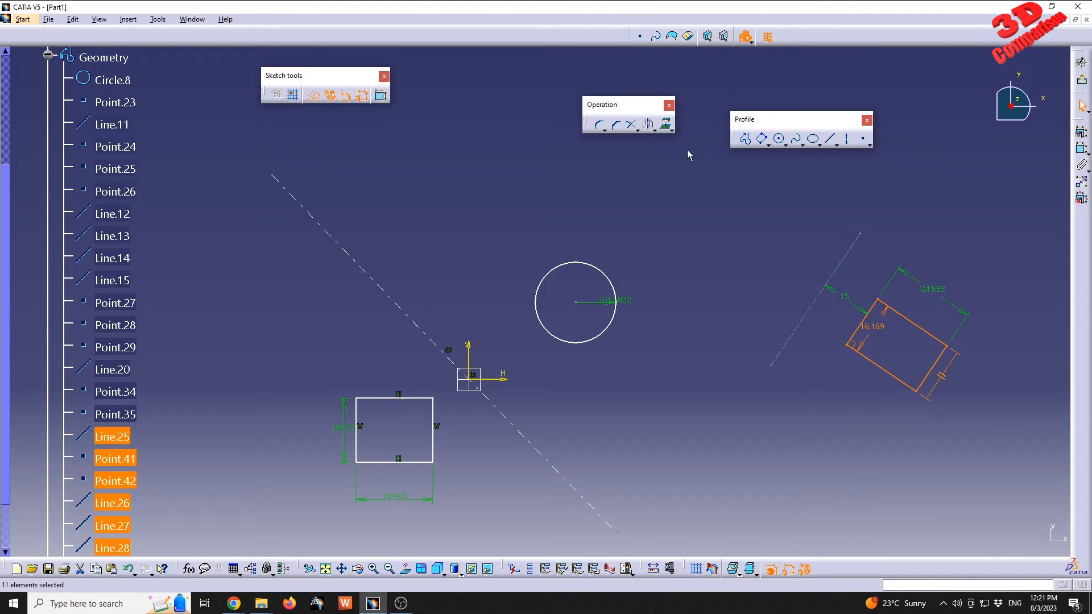
pyautogui.click(648, 124)
pyautogui.click(813, 306)
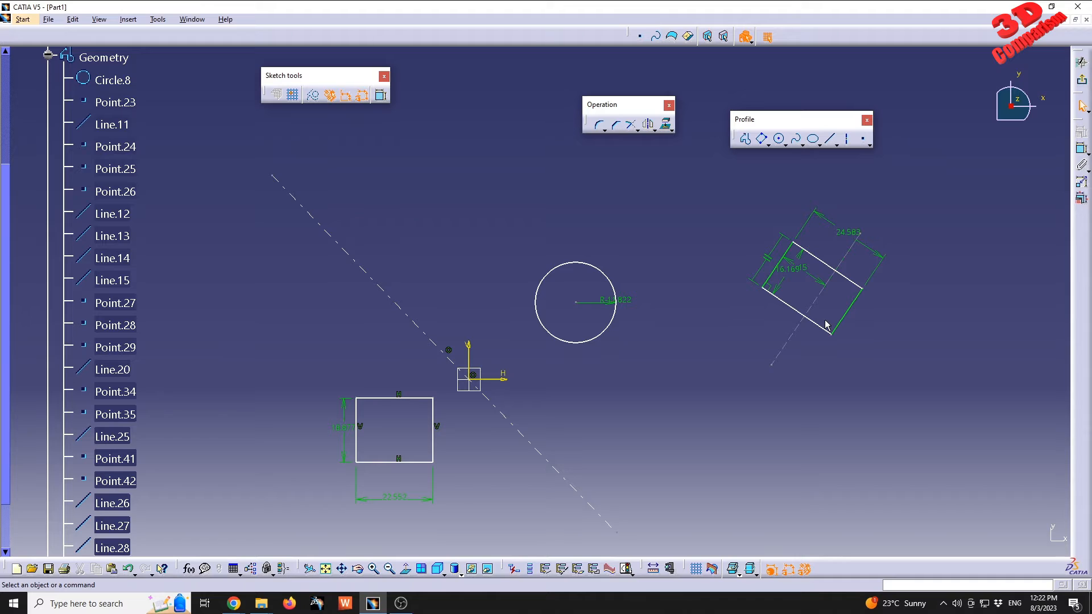
pyautogui.click(825, 322)
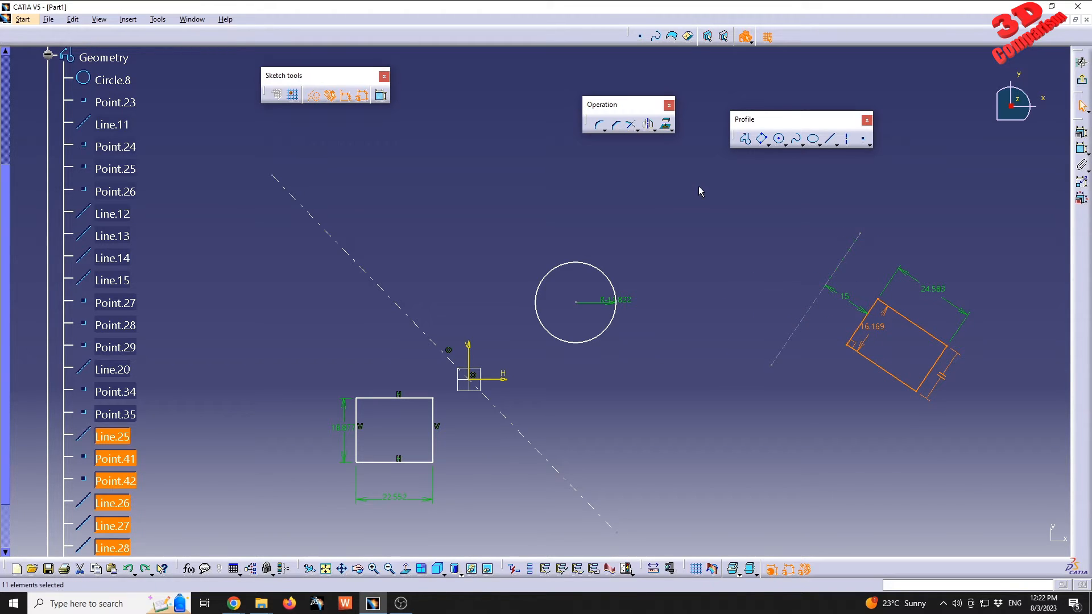
# Try the Mirror operation on the oriented rectangle about the construction line, and undo it.
pyautogui.click(657, 132)
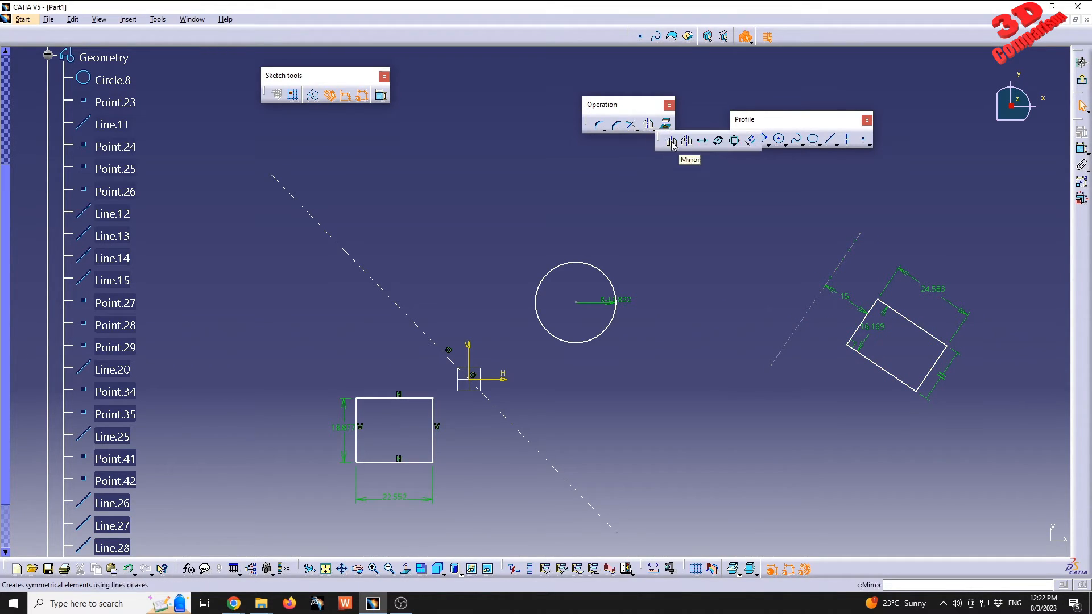
pyautogui.click(665, 140)
pyautogui.moveTo(999, 458); pyautogui.dragTo(836, 288)
pyautogui.click(813, 302)
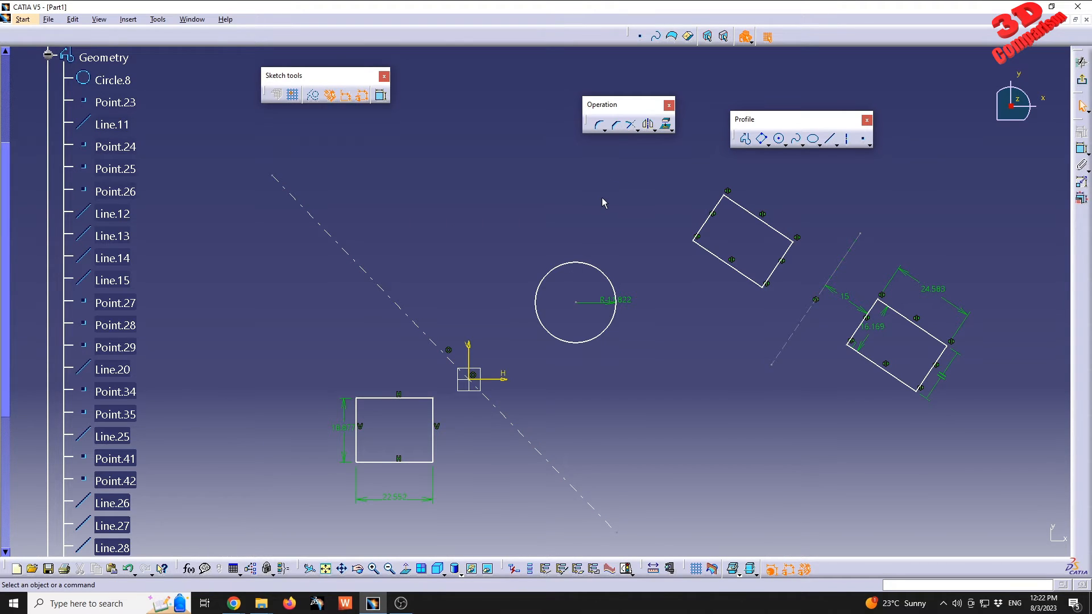
pyautogui.hotkey('ctrl', 'z')
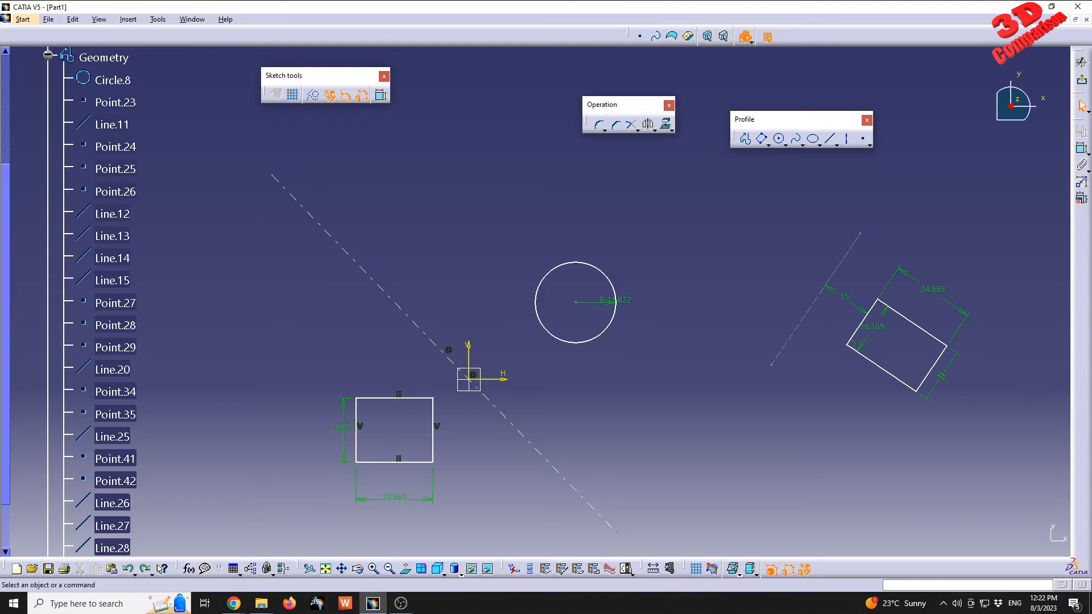
pyautogui.hotkey('alt', 'Tab')
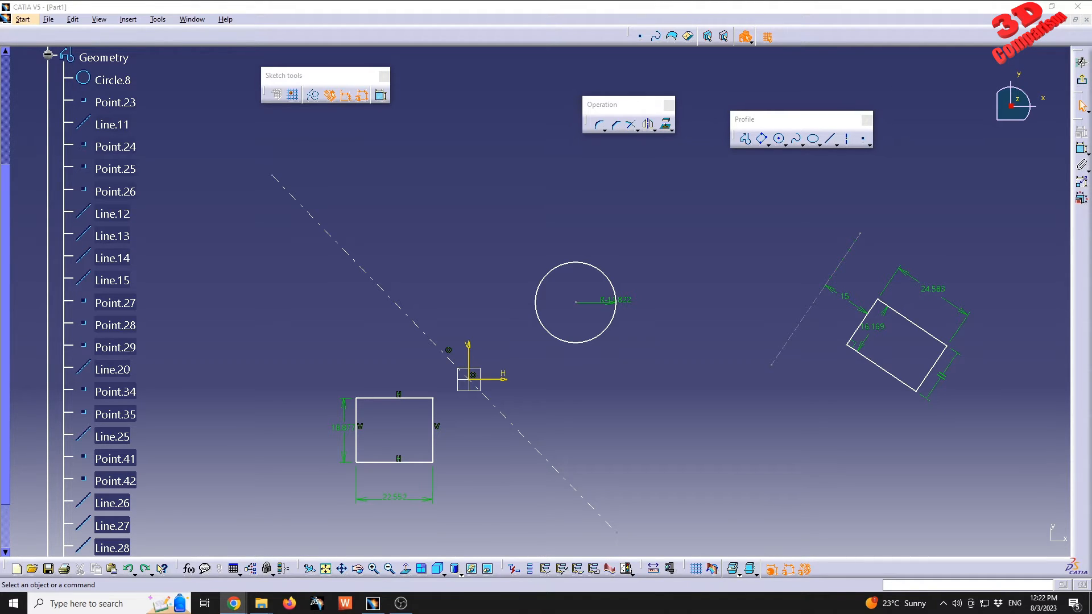
pyautogui.hotkey('alt', 'Tab')
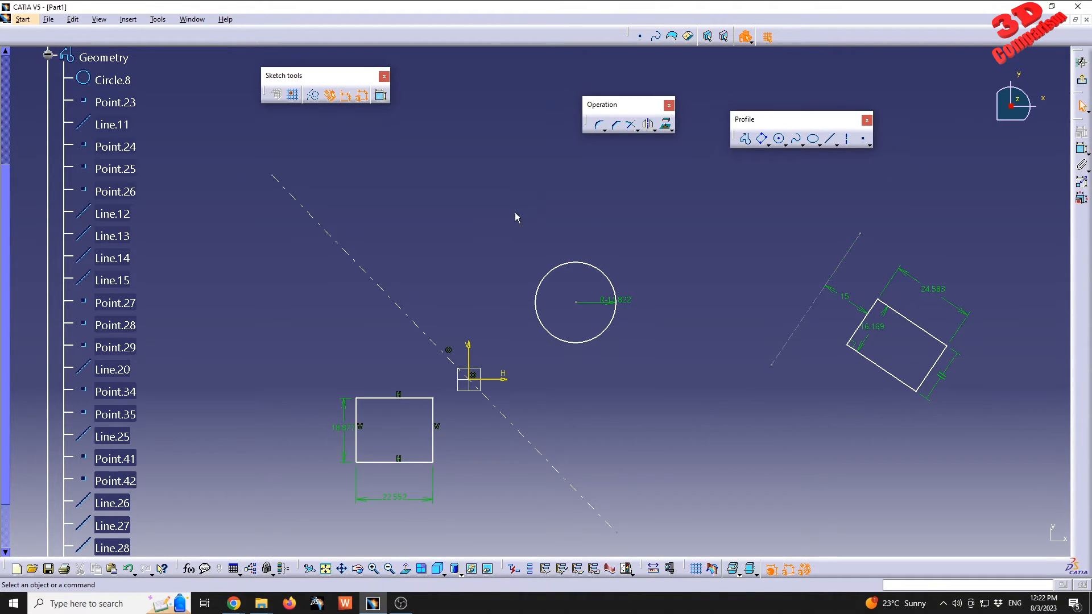
# Try the Symmetry operation on the rectangle below the origin about the long dash-dot axis, and undo it.
pyautogui.click(655, 130)
pyautogui.click(686, 145)
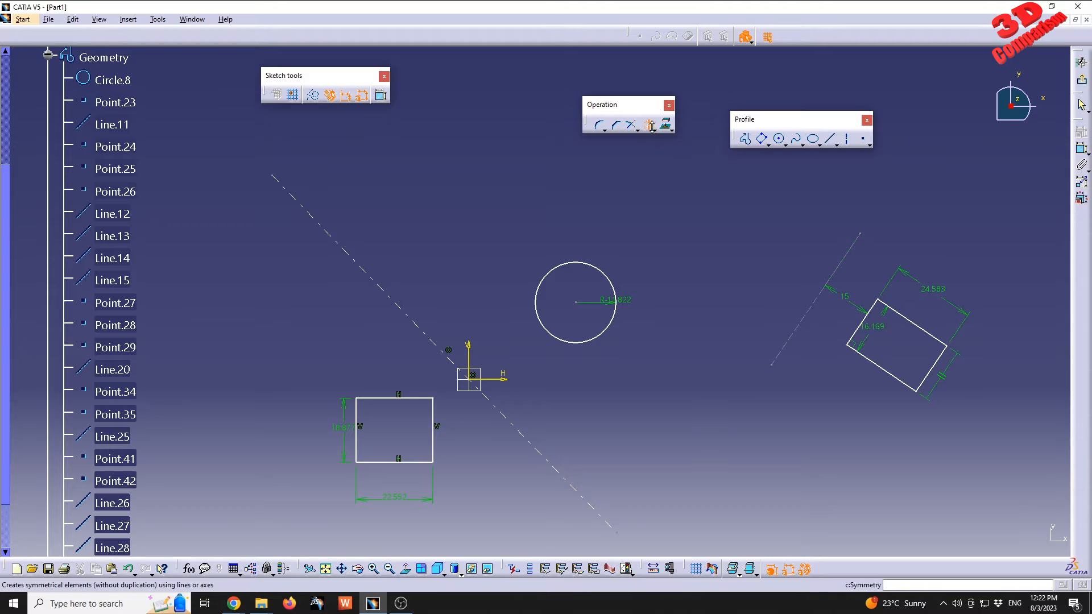
pyautogui.moveTo(333, 387); pyautogui.dragTo(449, 483)
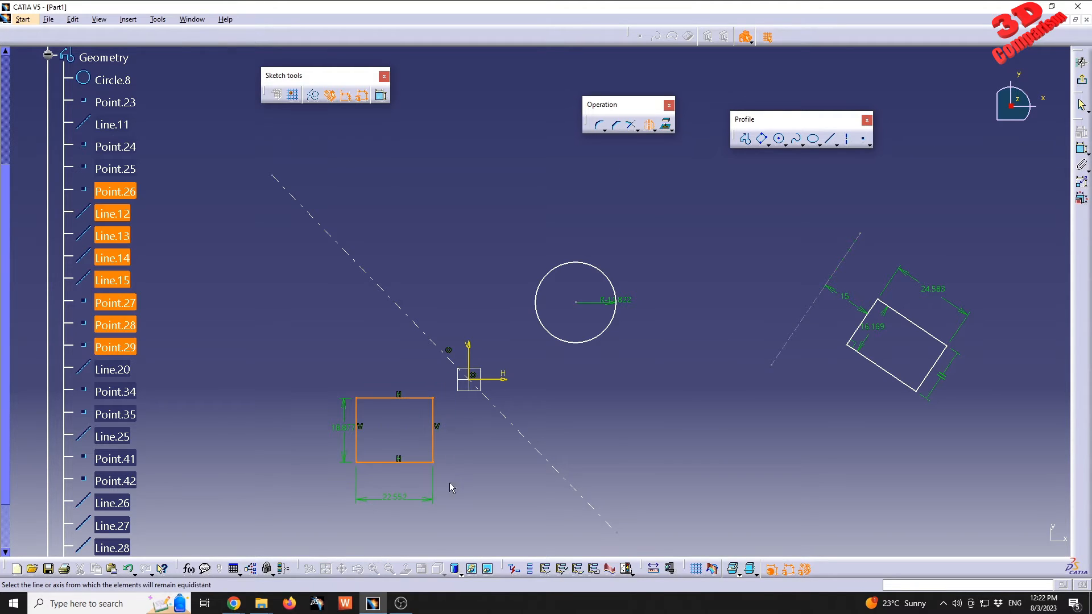
pyautogui.click(436, 345)
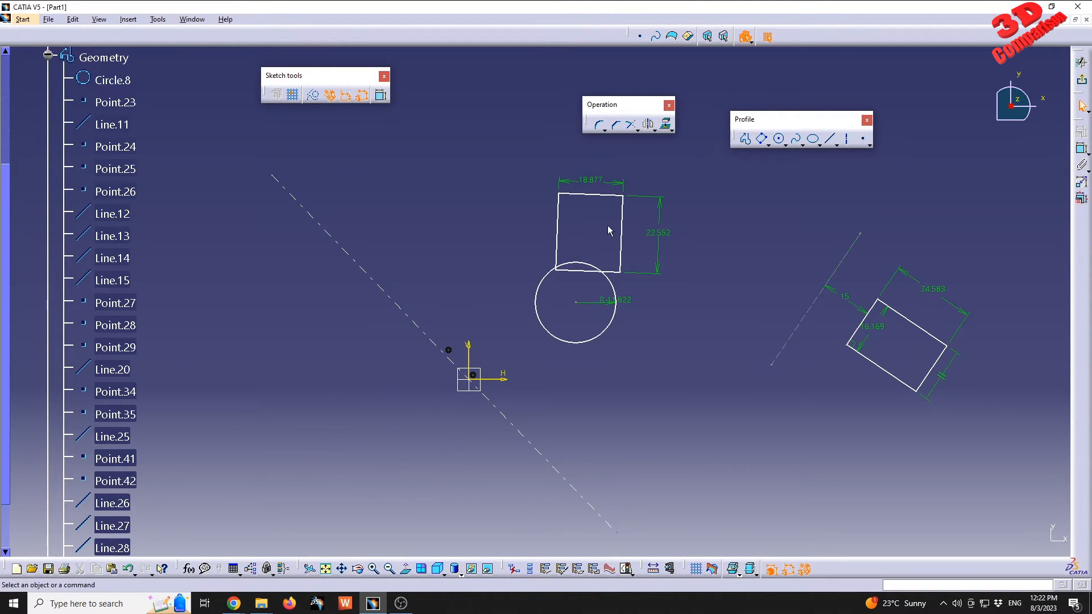
pyautogui.hotkey('ctrl', 'z')
# Try the Symmetry operation on the circle and the rectangle together about the long dash-dot axis, and undo it.
pyautogui.moveTo(278, 246); pyautogui.dragTo(680, 497)
pyautogui.click(648, 125)
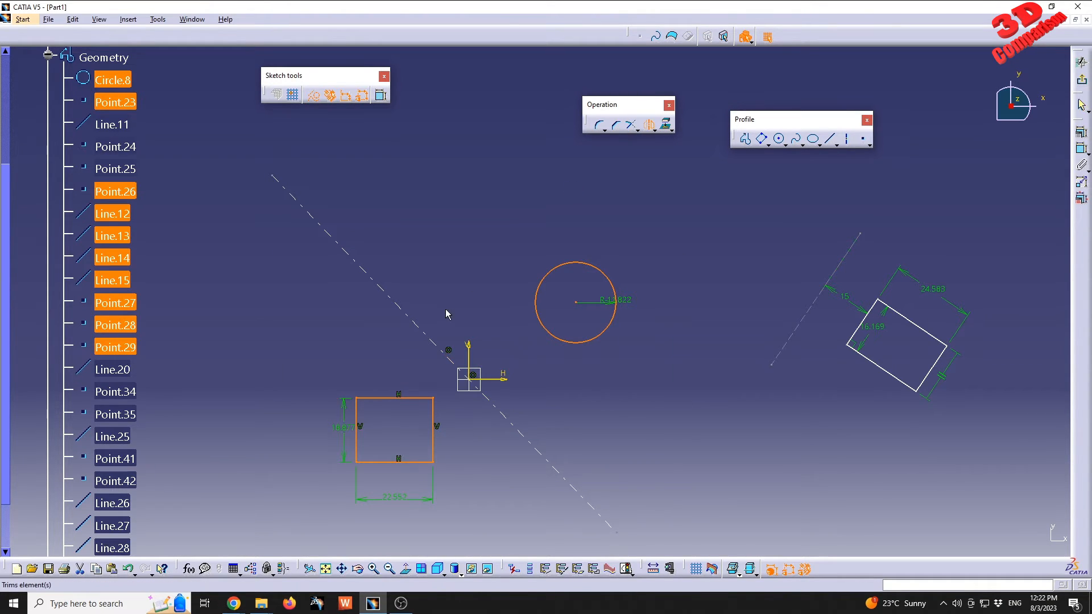
pyautogui.click(483, 396)
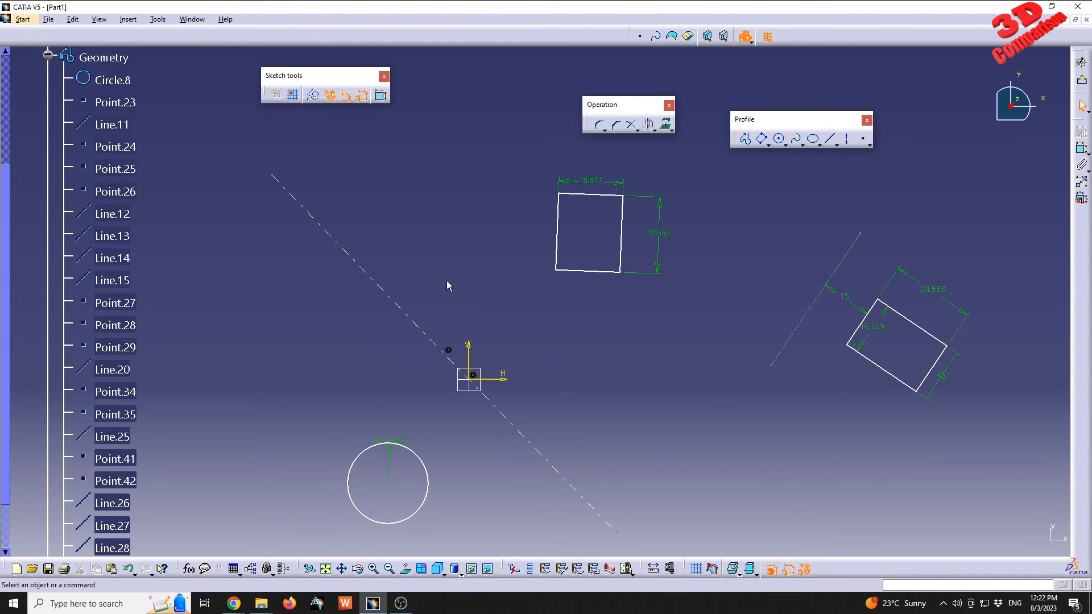
pyautogui.hotkey('ctrl', 'z')
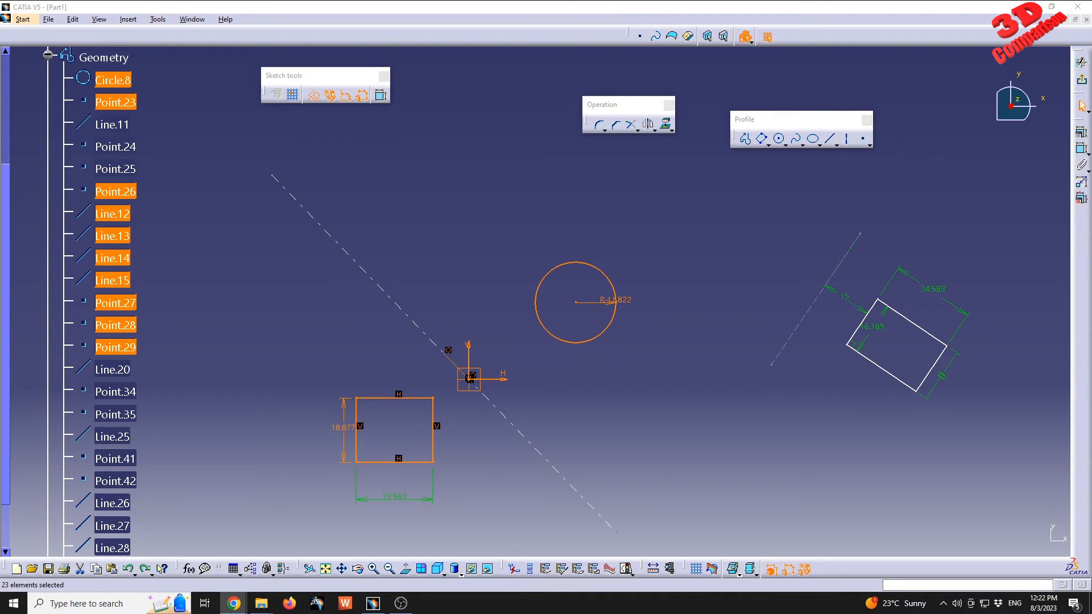
pyautogui.click(680, 302)
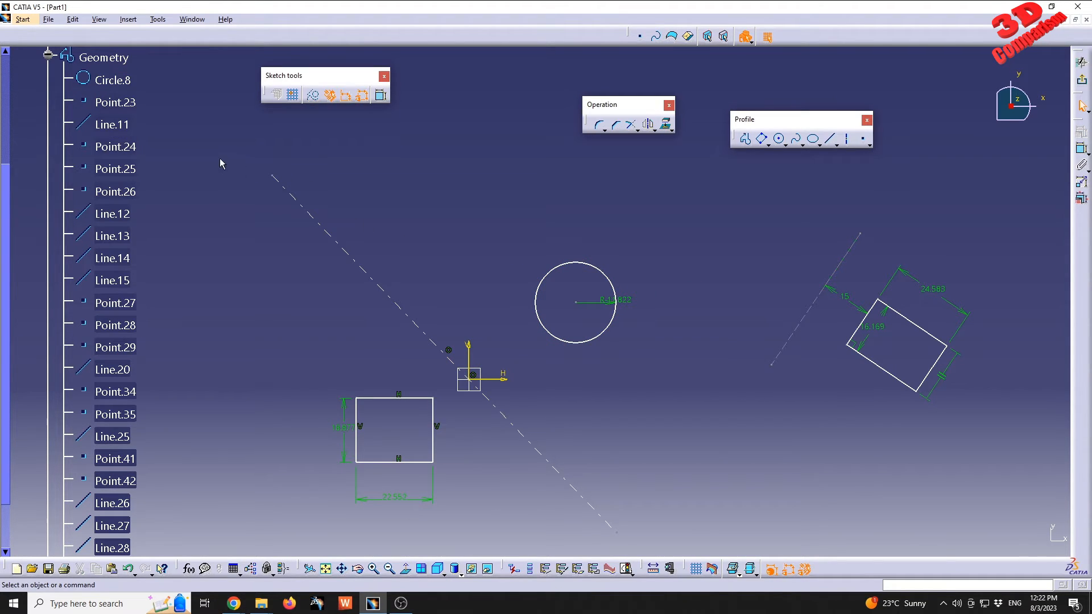
# Delete all sketch geometry and draw a circle of about 11.2 mm radius centered at about H 39.6 mm, V 37.6 mm.
pyautogui.moveTo(219, 160); pyautogui.dragTo(991, 554)
pyautogui.press('Delete')
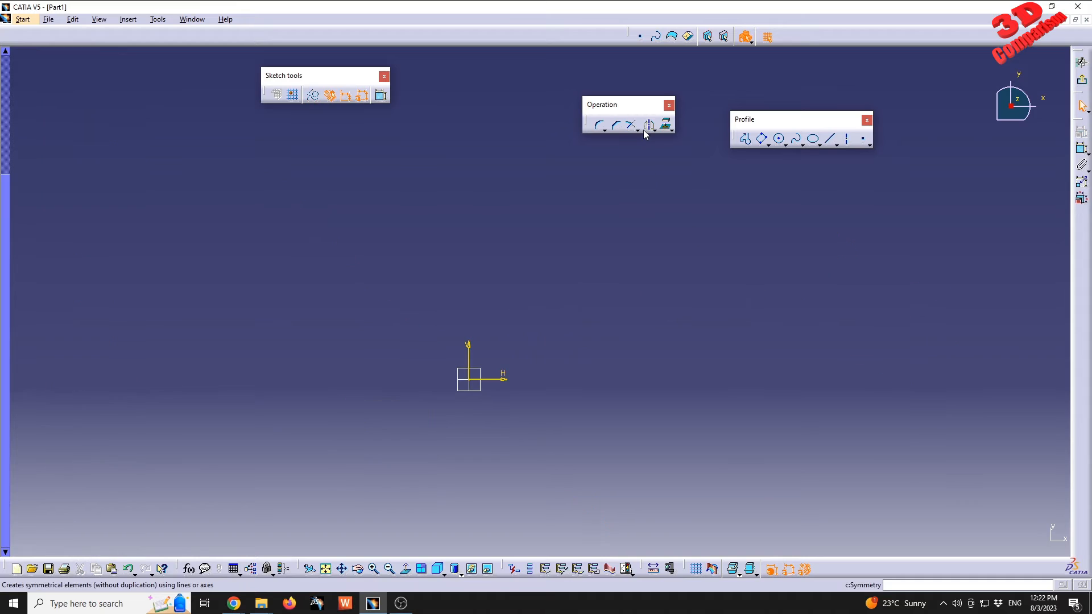
pyautogui.click(779, 139)
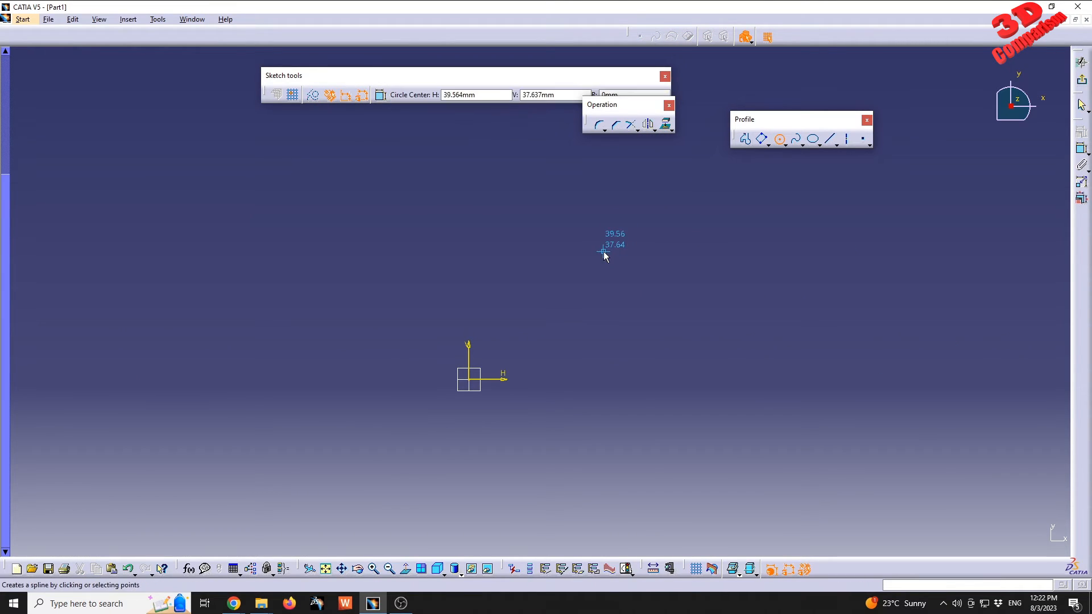
pyautogui.click(604, 251)
pyautogui.click(631, 223)
# Mirror the circle together with its center point about the sketch's horizontal H axis.
pyautogui.click(654, 130)
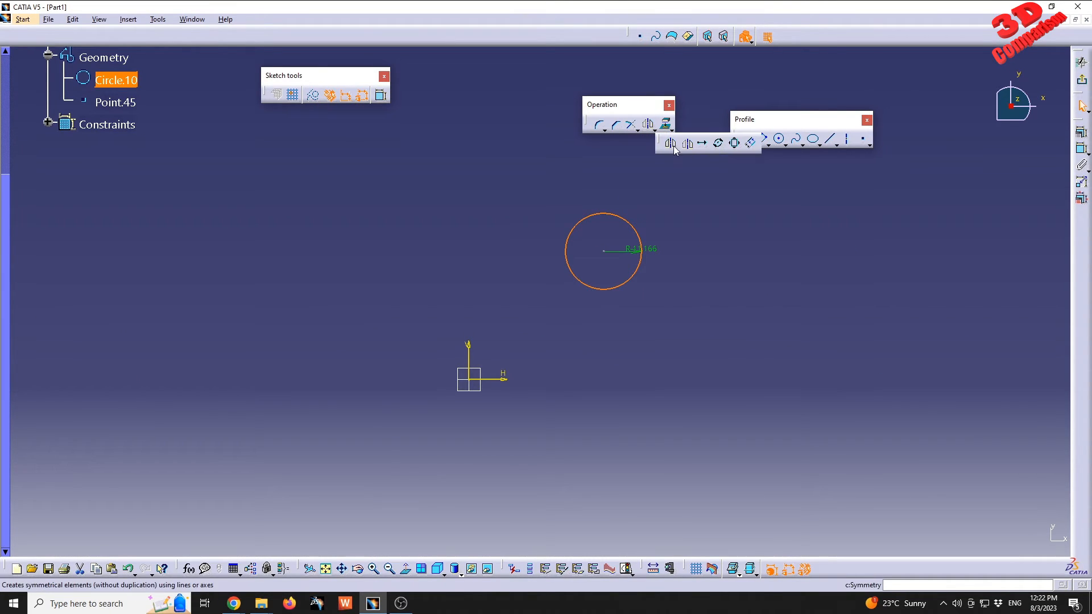
pyautogui.click(671, 144)
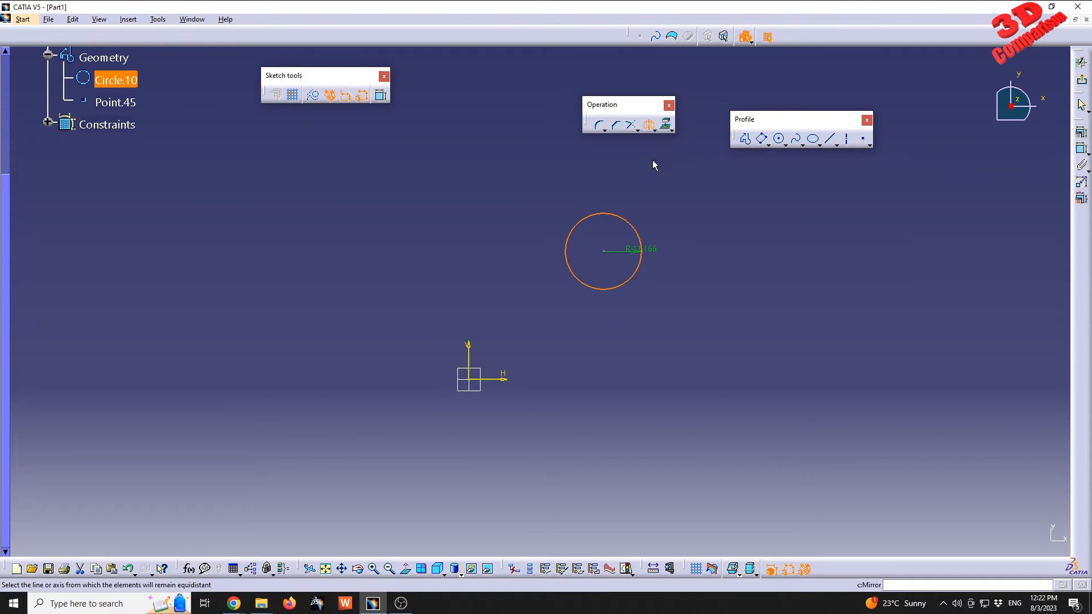
pyautogui.press('Escape')
pyautogui.moveTo(566, 178); pyautogui.dragTo(636, 272)
pyautogui.moveTo(542, 186); pyautogui.dragTo(664, 299)
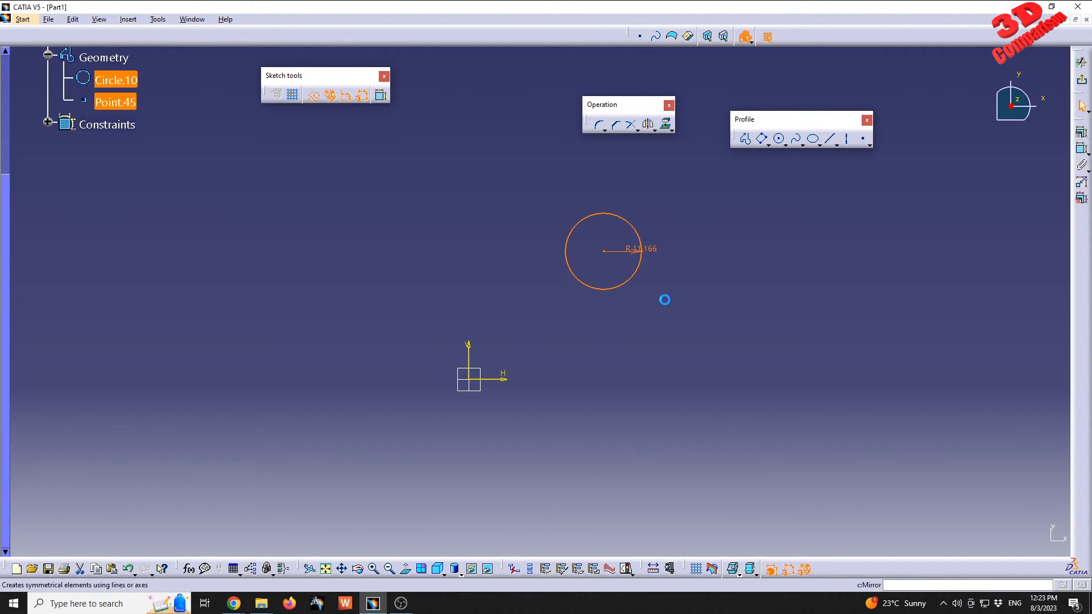
pyautogui.click(649, 123)
pyautogui.click(504, 381)
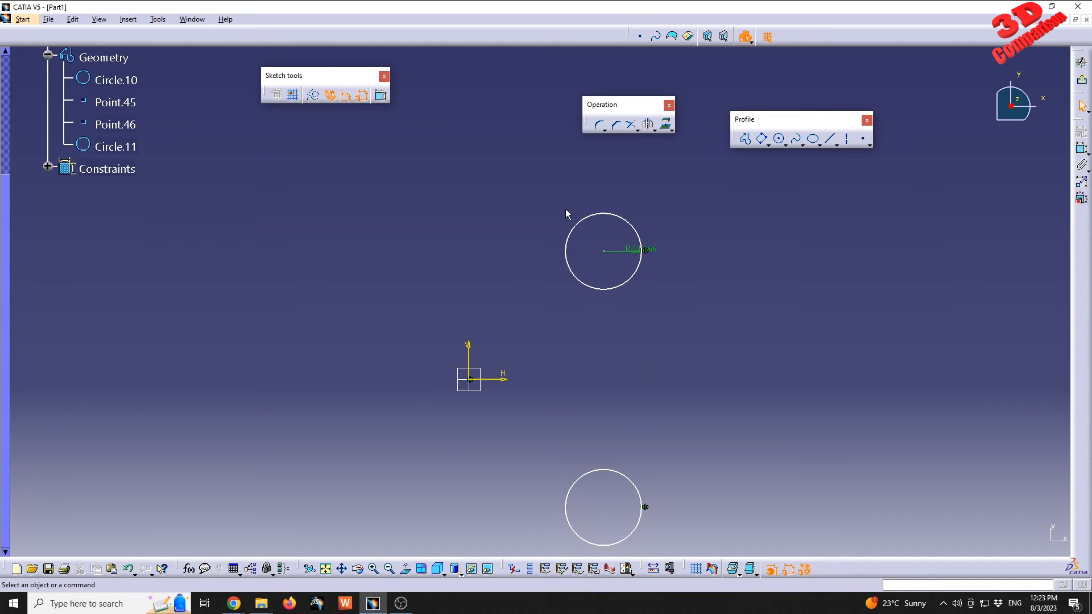
# Try deleting the original circle above the H axis together with its center point, and undo the deletion.
pyautogui.moveTo(558, 193); pyautogui.dragTo(698, 319)
pyautogui.press('Delete')
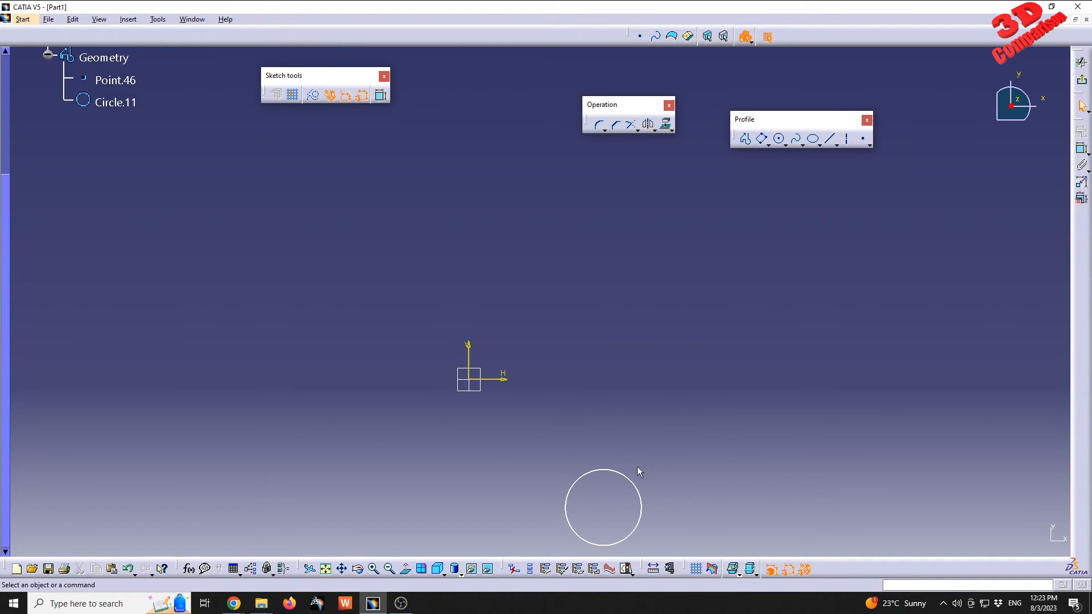
pyautogui.hotkey('ctrl', 'z')
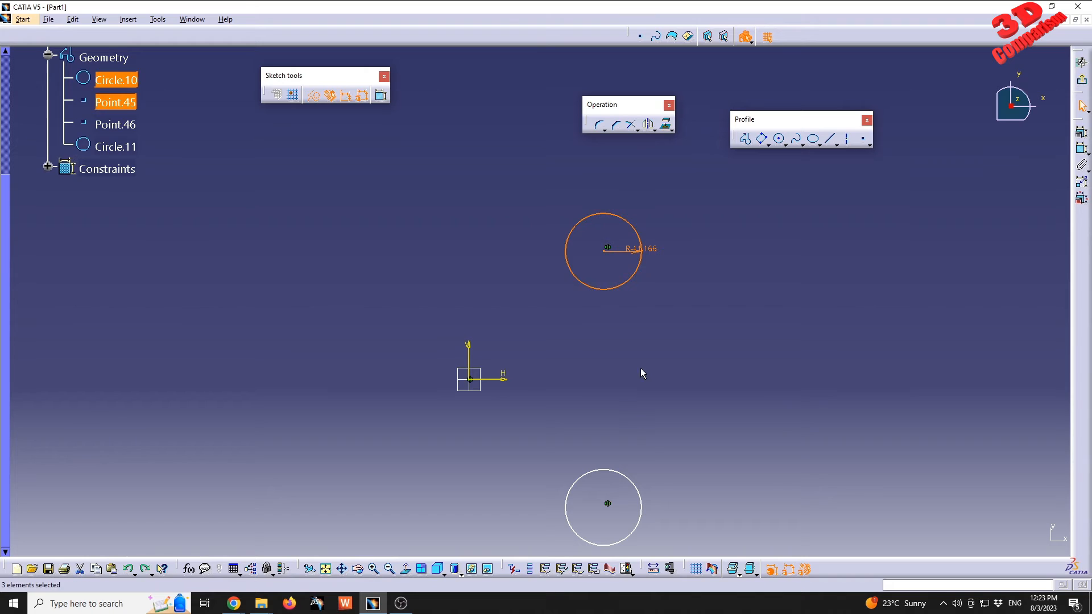
# Convert the original circle above the H axis into a construction element.
pyautogui.doubleClick(638, 284)
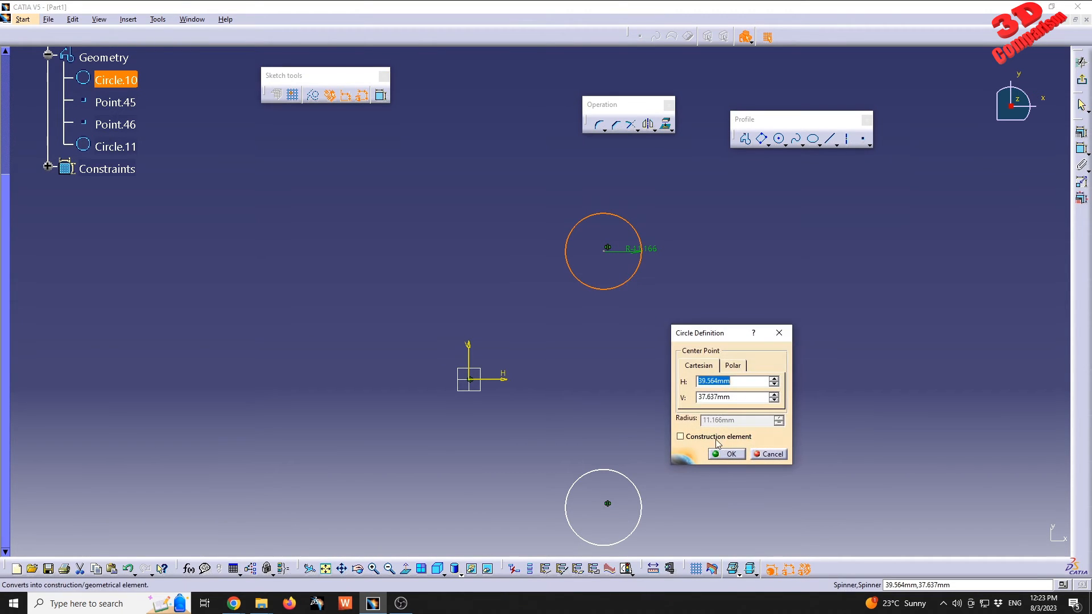
pyautogui.click(679, 436)
pyautogui.click(725, 452)
pyautogui.moveTo(639, 420); pyautogui.dragTo(652, 384, button='middle')
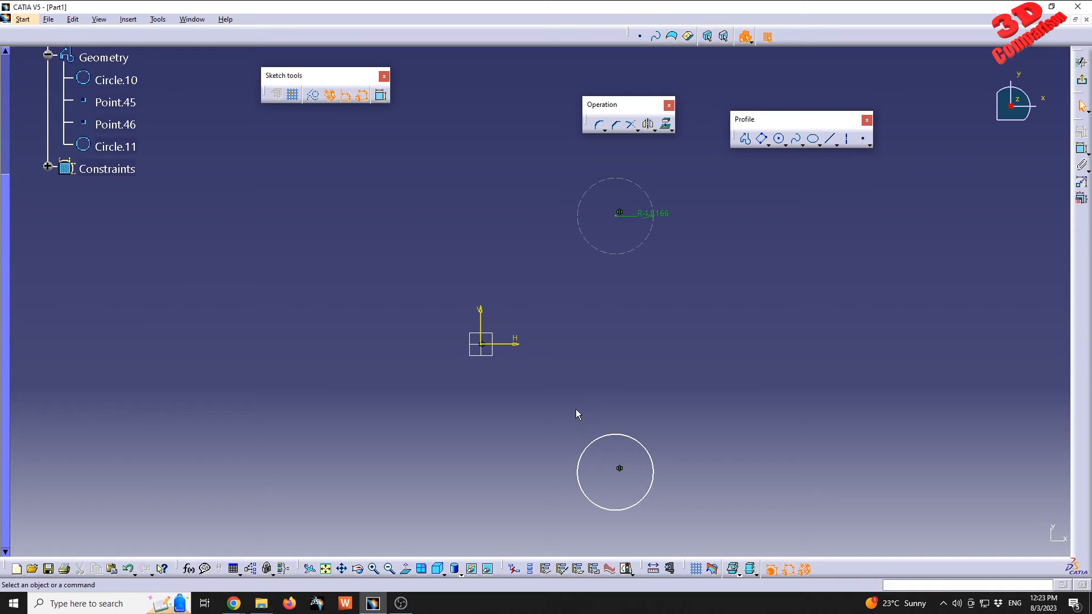
# Switch to the CATIA V5 documentation in the browser and review the Moving Elements by Symmetry and Creating Mirrored Elements pages.
pyautogui.click(669, 127)
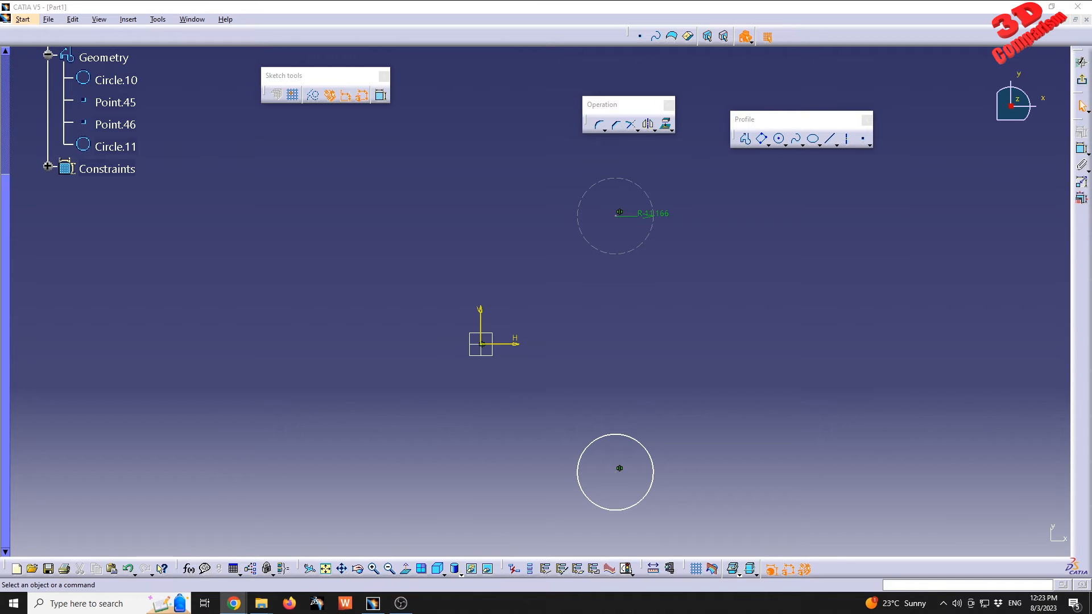
pyautogui.moveTo(398, 0); pyautogui.dragTo(398, 145)
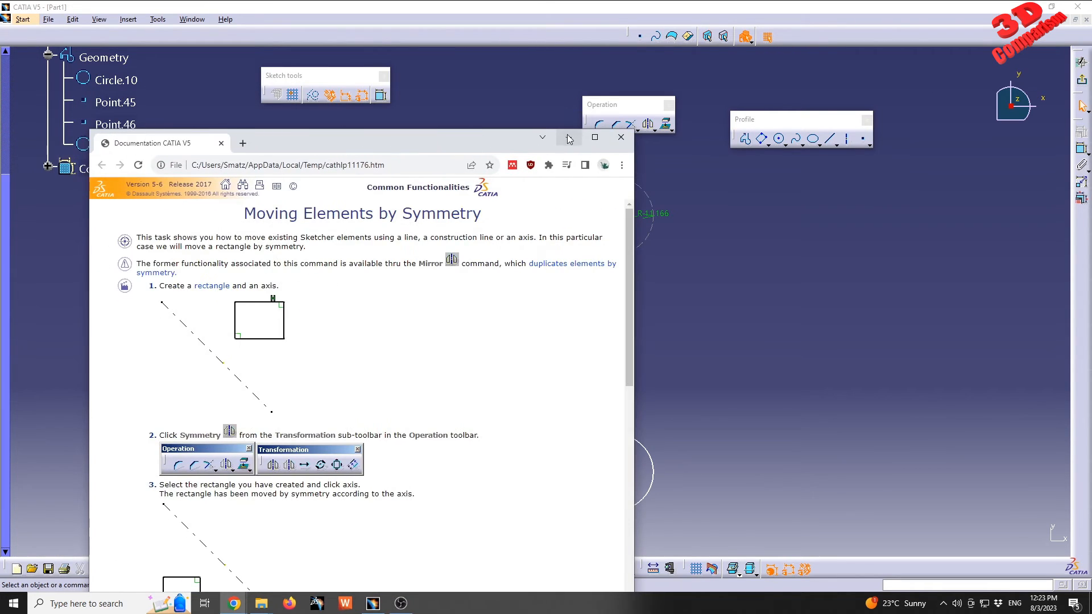
pyautogui.click(594, 139)
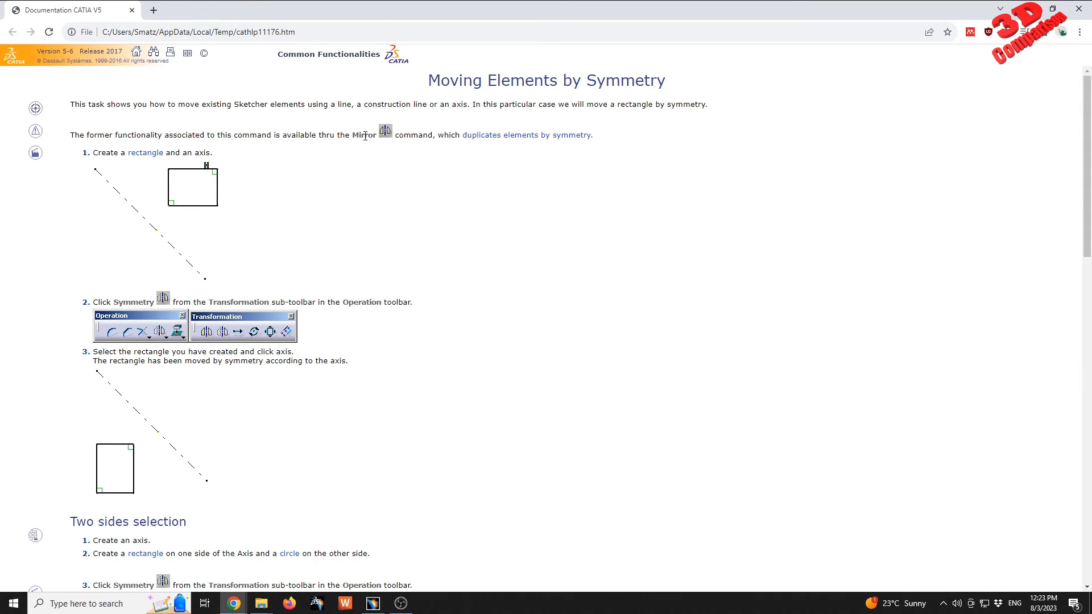
pyautogui.moveTo(0, 7); pyautogui.dragTo(261, 15)
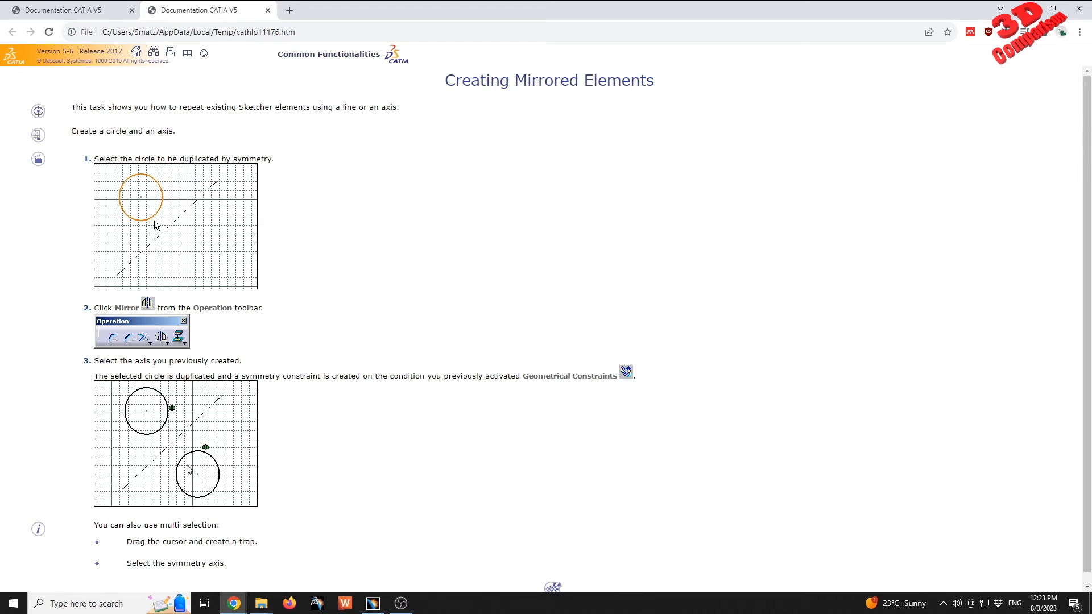
# Examine the Two sides selection and Applying constraints to symmetrical elements sections of the Moving Elements by Symmetry page.
pyautogui.click(84, 16)
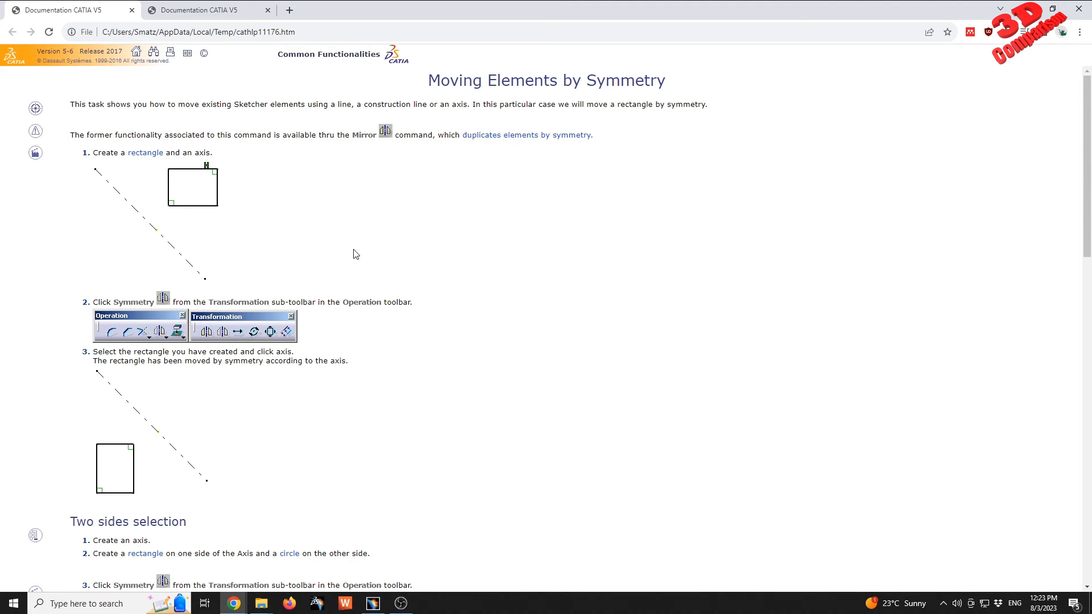
pyautogui.scroll(-5, 355, 254)
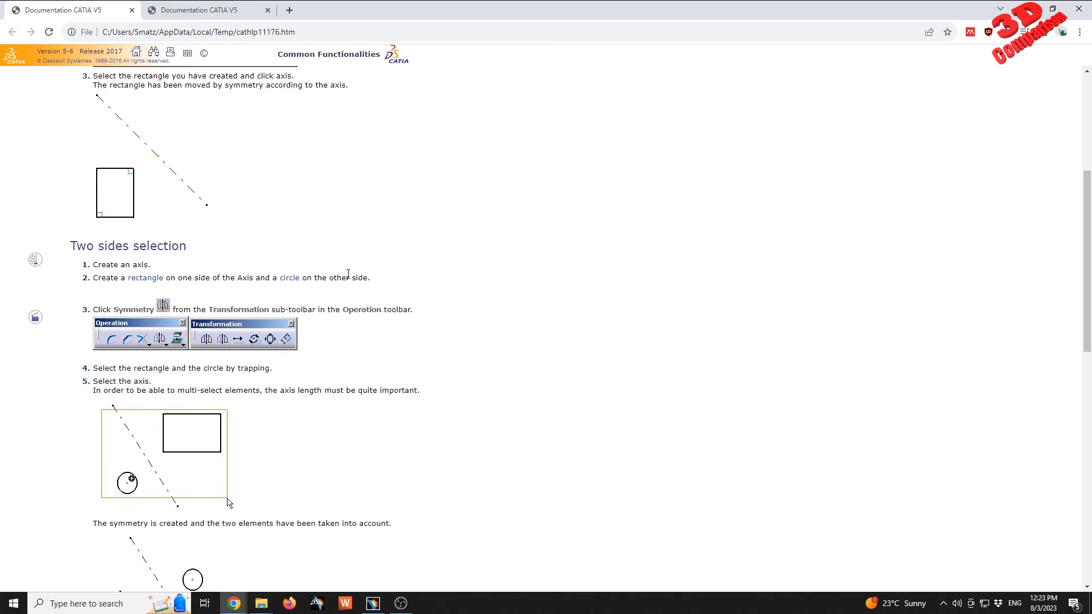
pyautogui.scroll(-3, 326, 381)
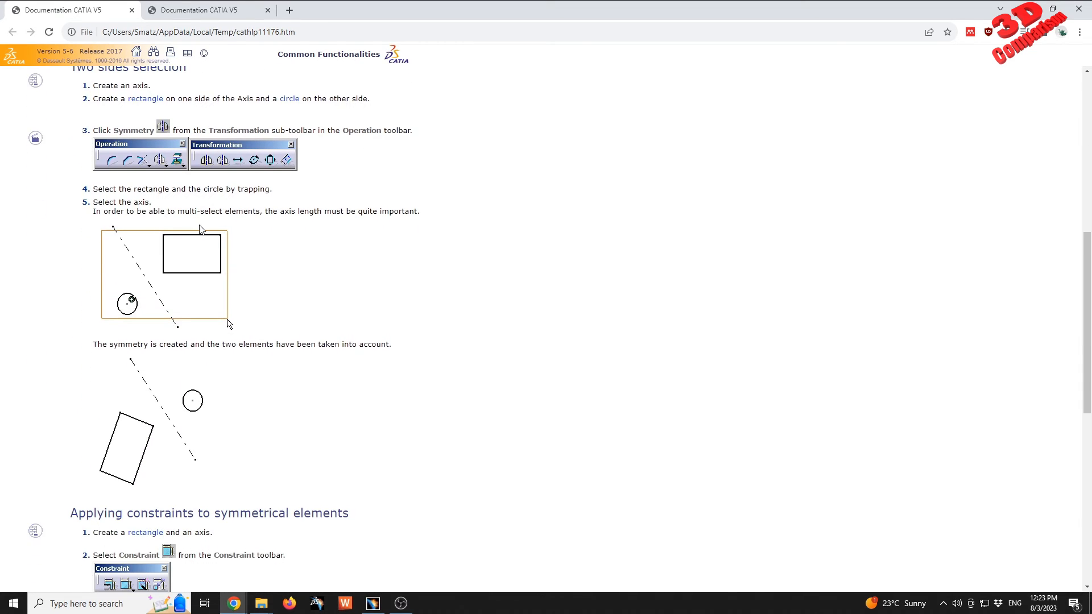
pyautogui.scroll(1, 202, 230)
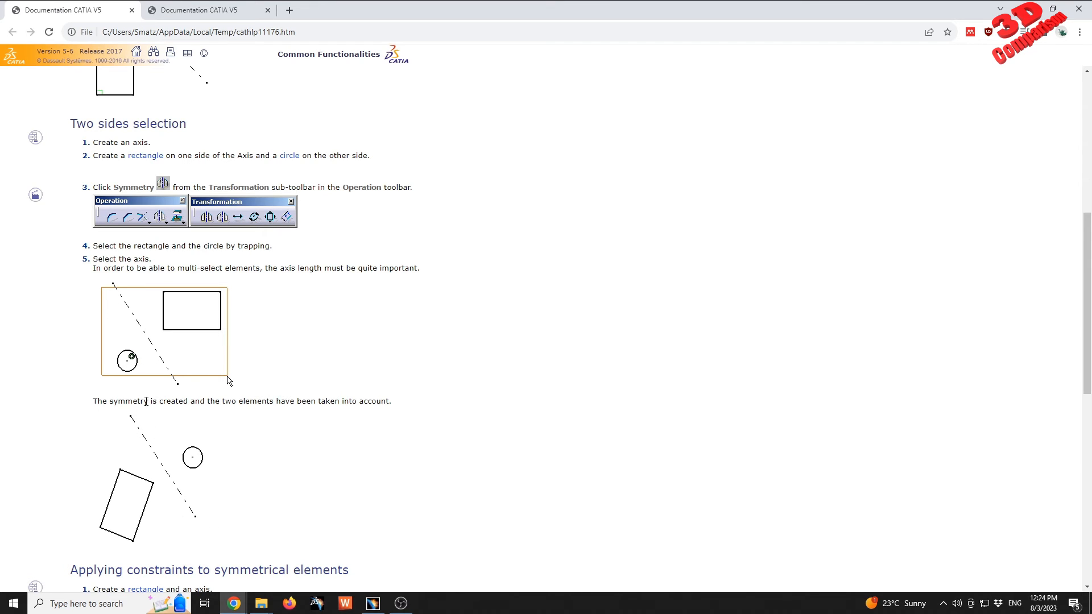
pyautogui.moveTo(152, 401); pyautogui.dragTo(380, 400)
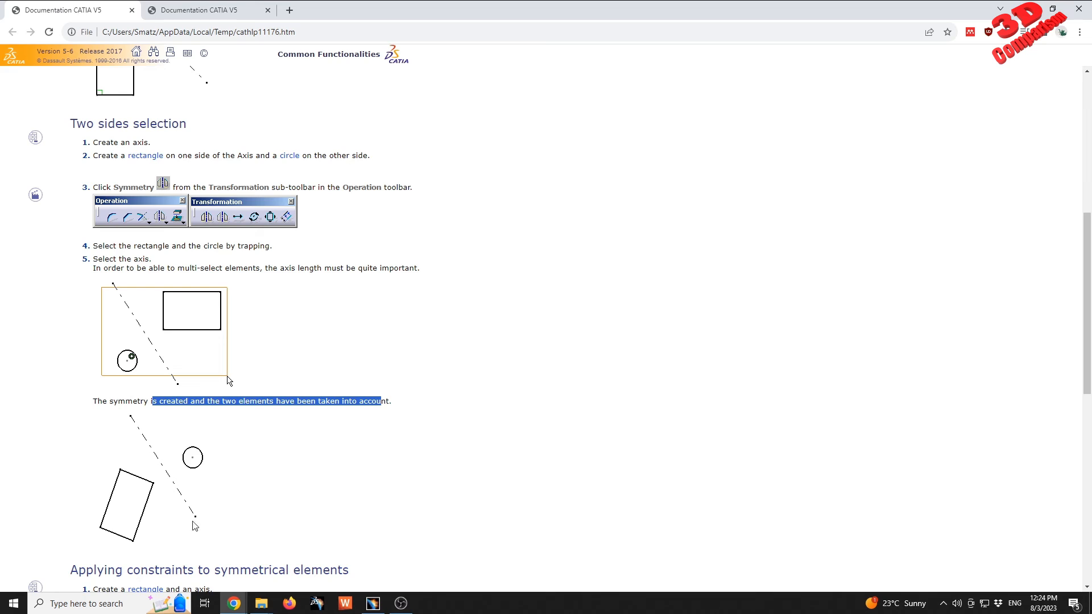
pyautogui.scroll(-4, 285, 476)
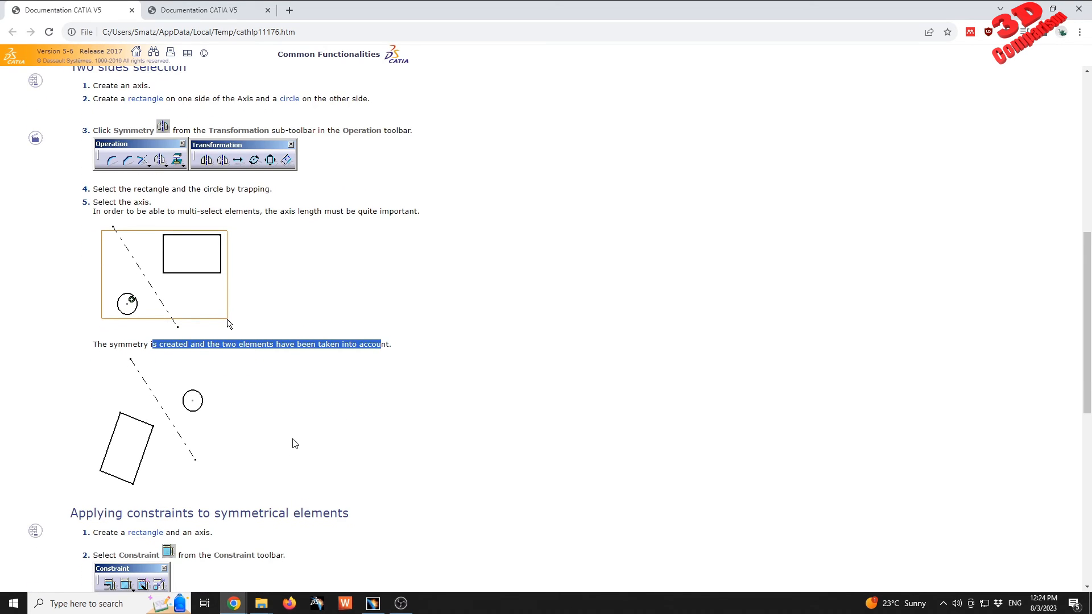
pyautogui.scroll(-2, 322, 413)
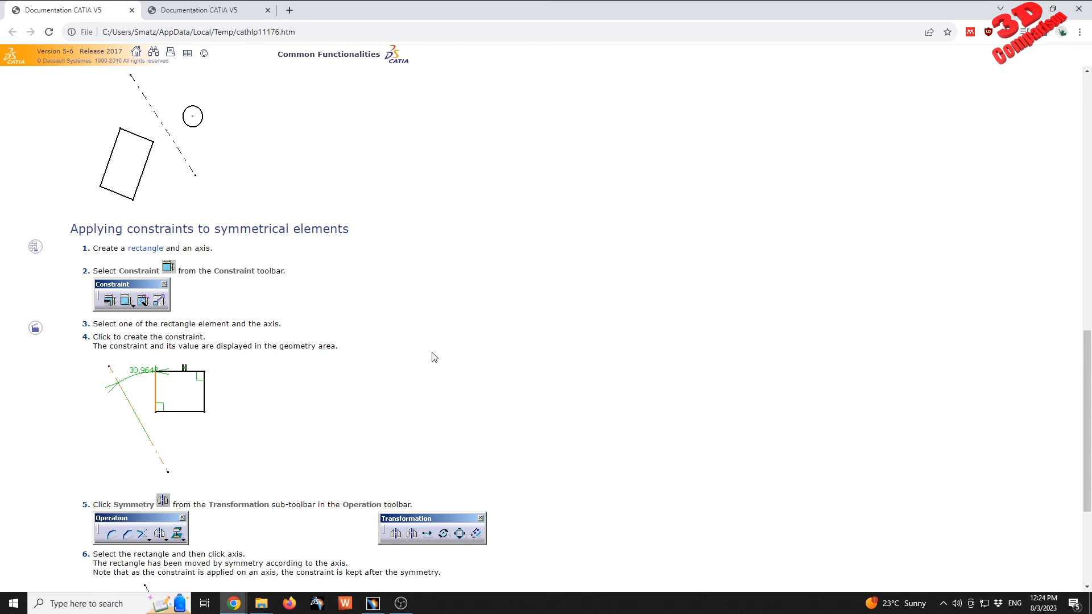
pyautogui.scroll(-3, 434, 357)
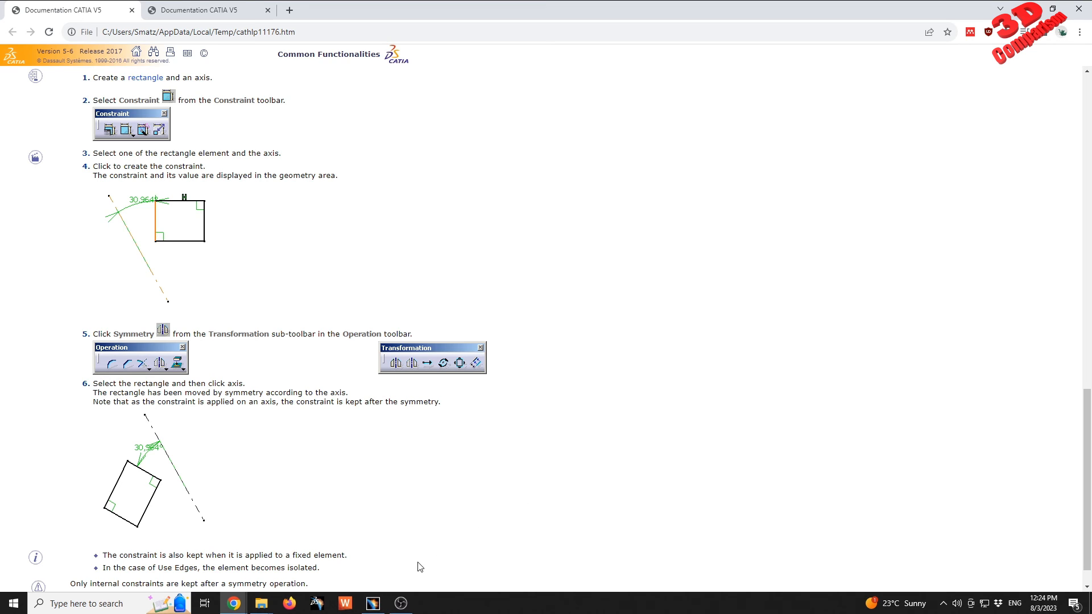
# Switch back to CATIA V5 and show the available sketch transformation commands, including Mirror and Symmetry.
pyautogui.click(373, 603)
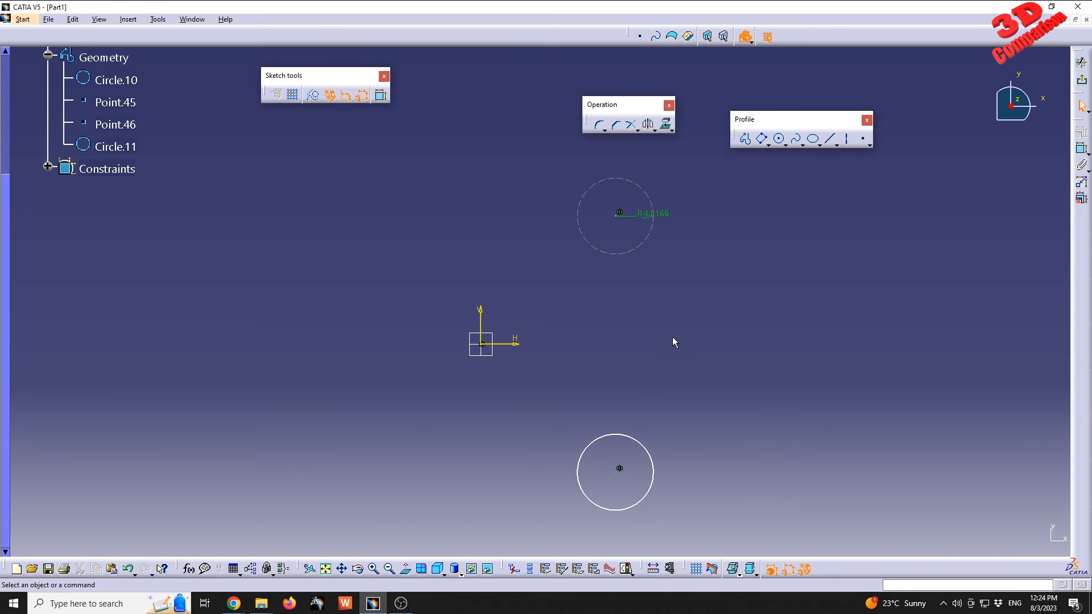
pyautogui.click(654, 132)
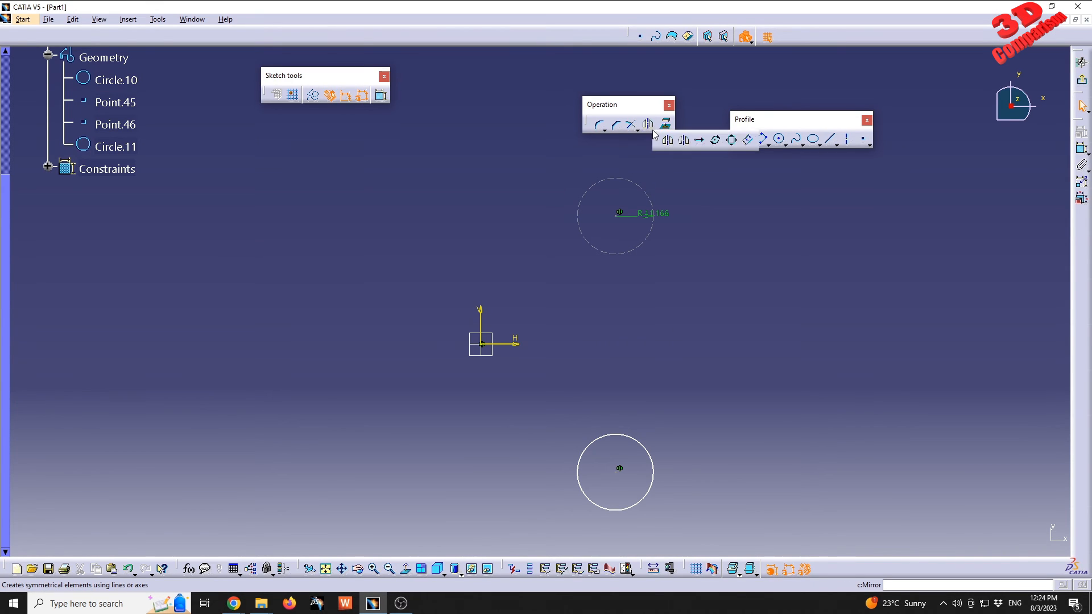